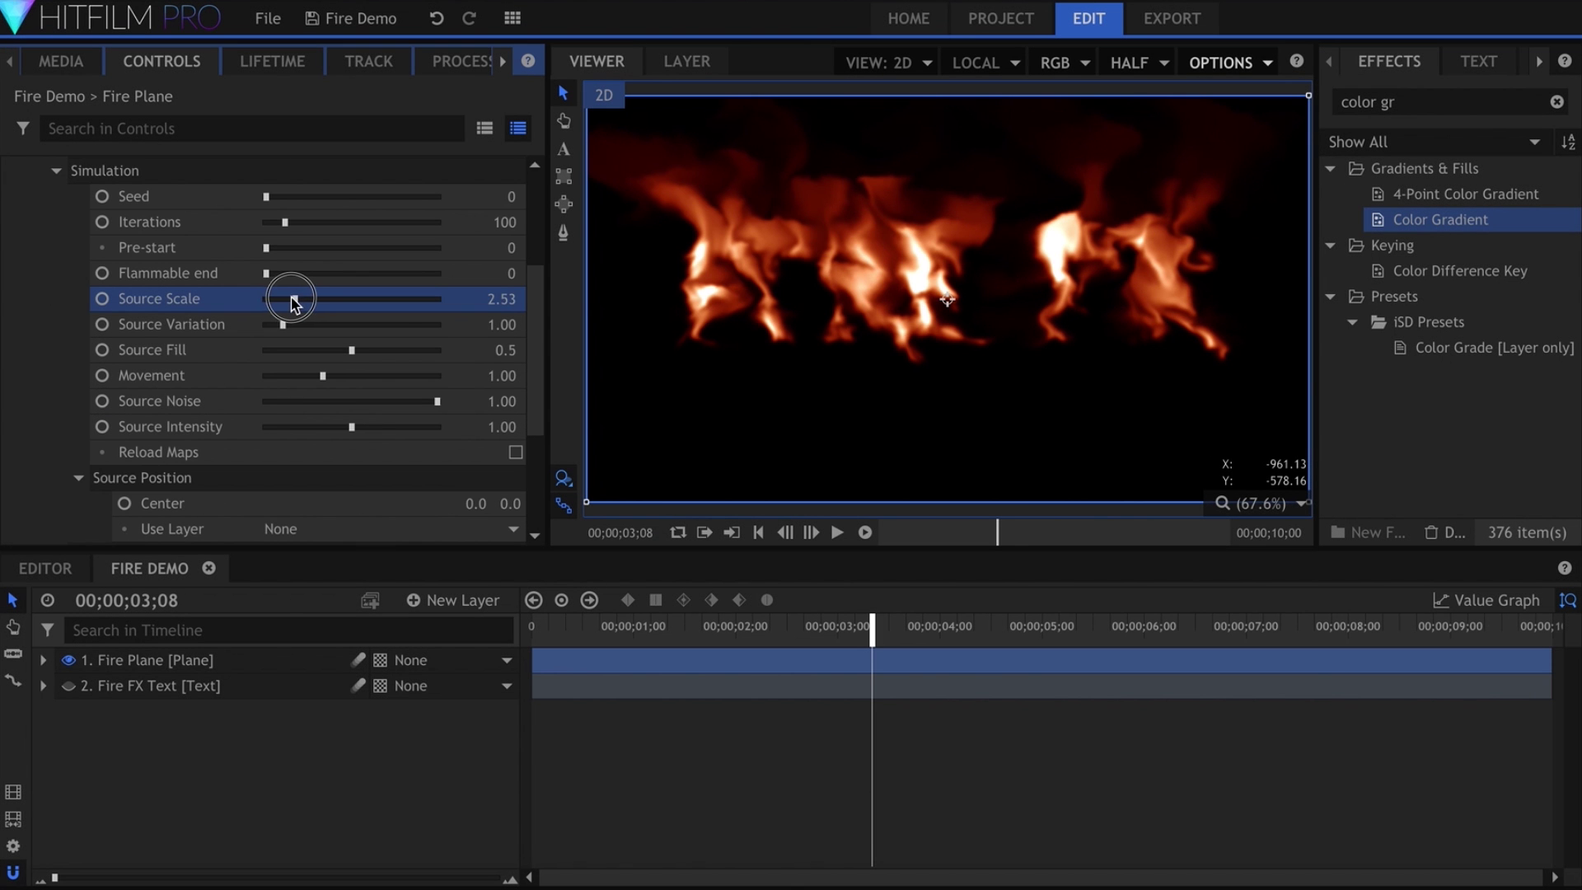
Try Source Scale 1.81, a lower Source Fill and Source Intensity 1.1, undo, then search Effects for 'gleam'.
drag(294, 303, 280, 301)
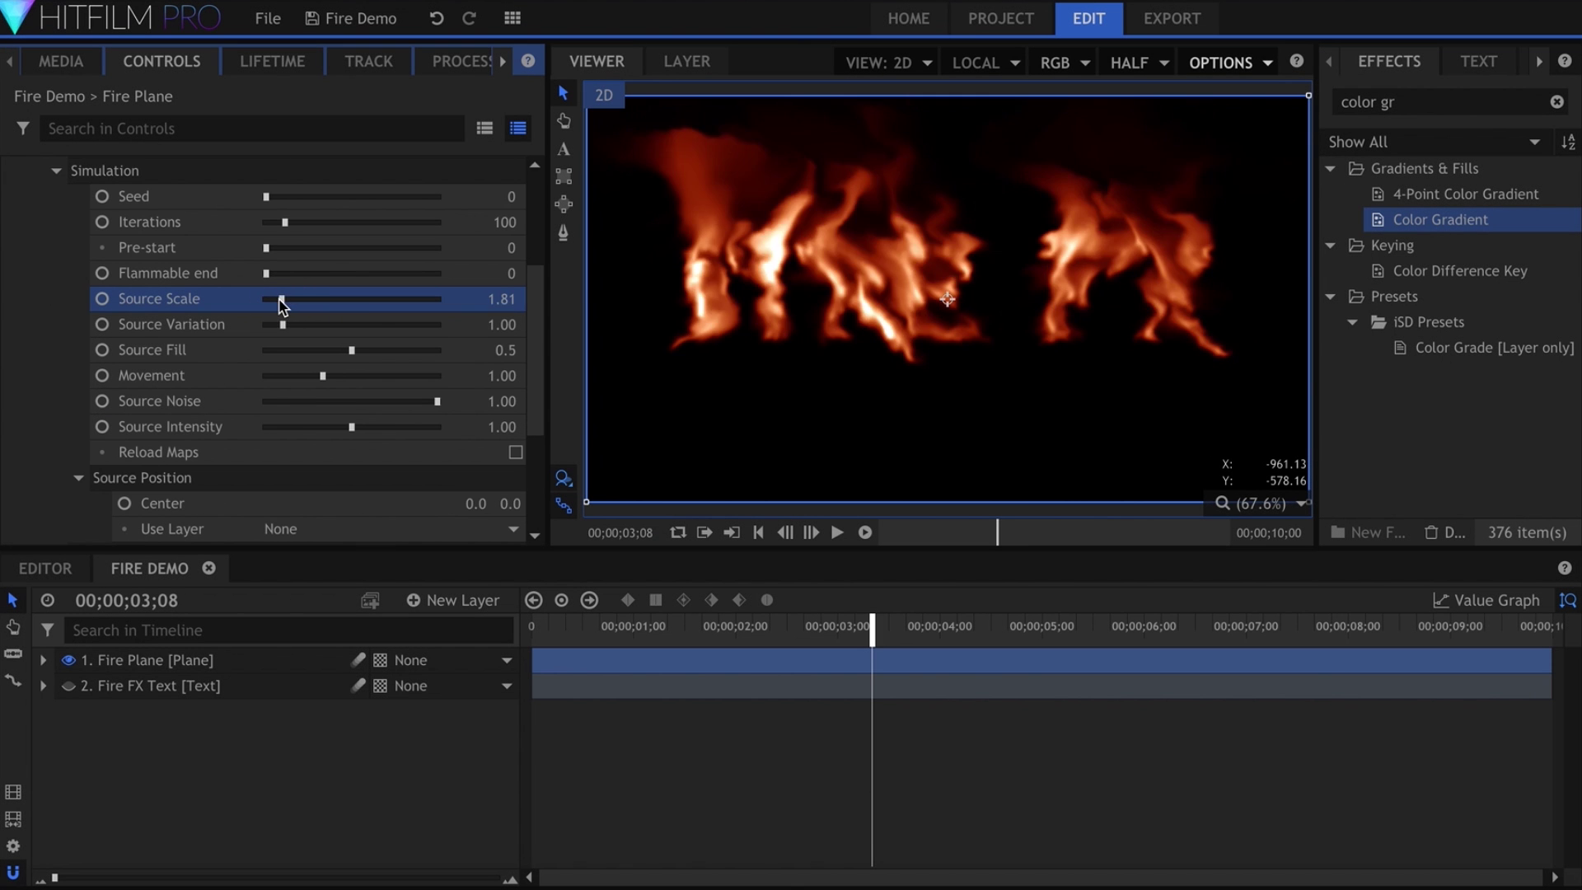
click(319, 350)
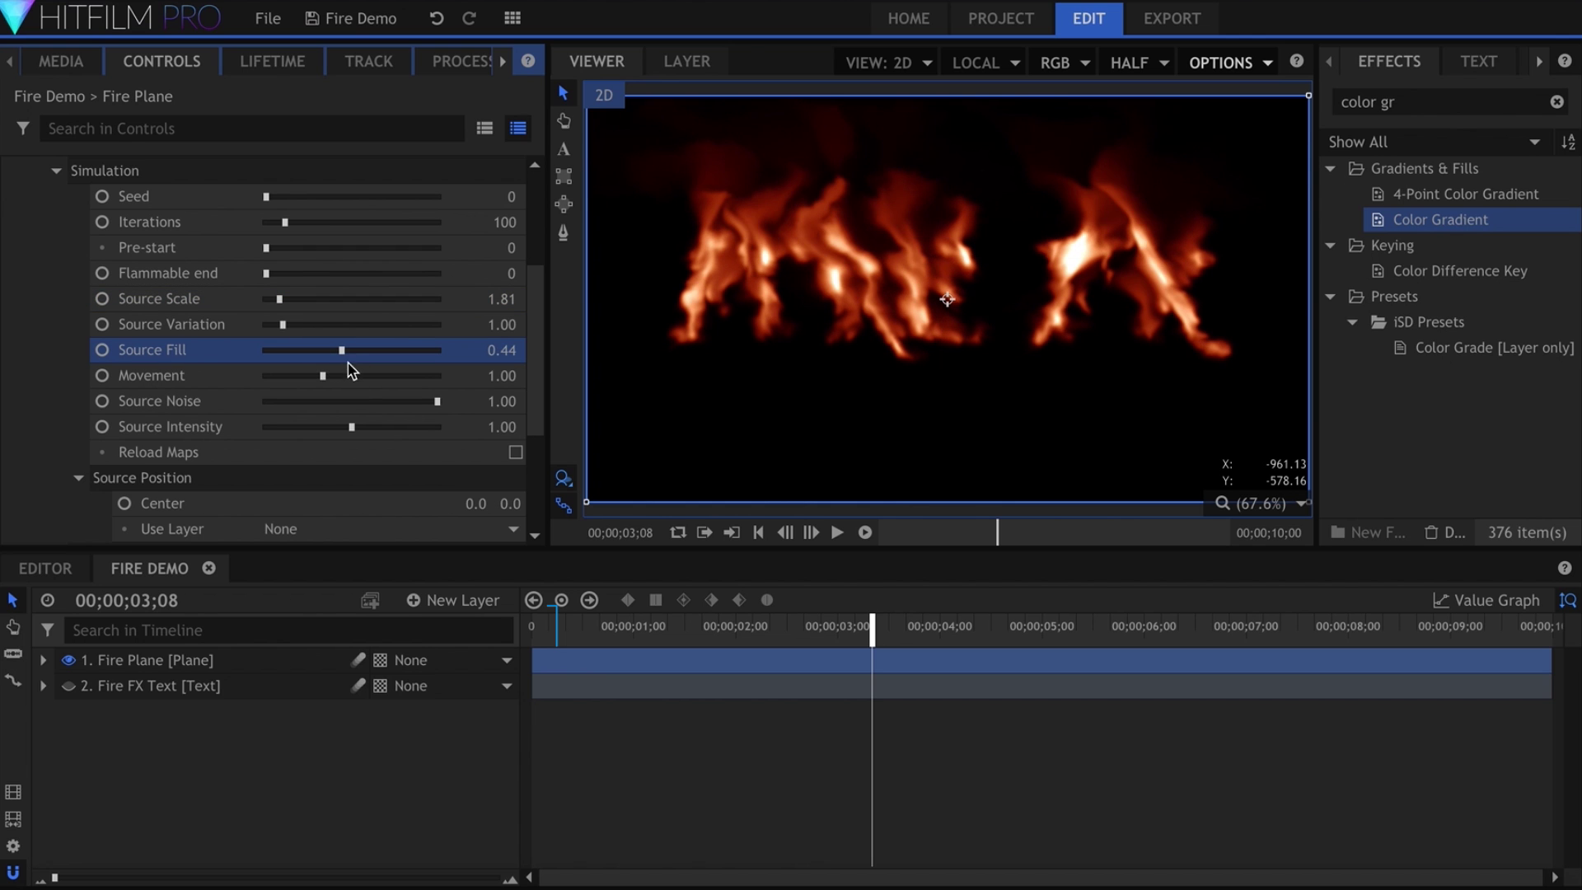
mouse_move(343, 428)
mouse_down()
mouse_move(319, 428)
mouse_move(362, 429)
mouse_up()
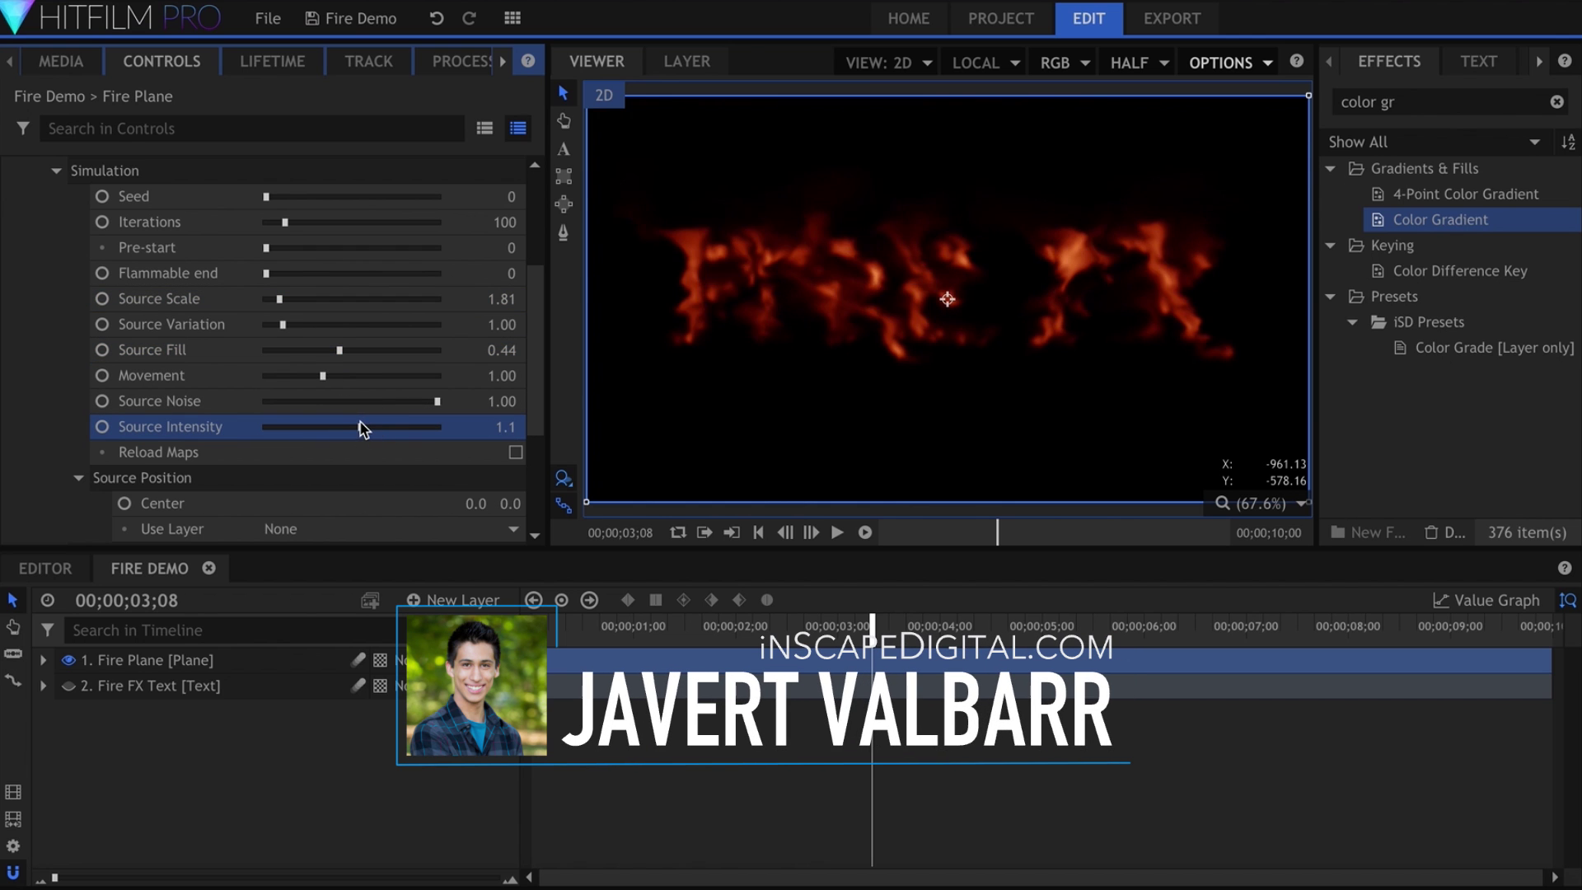
key(ctrl+z)
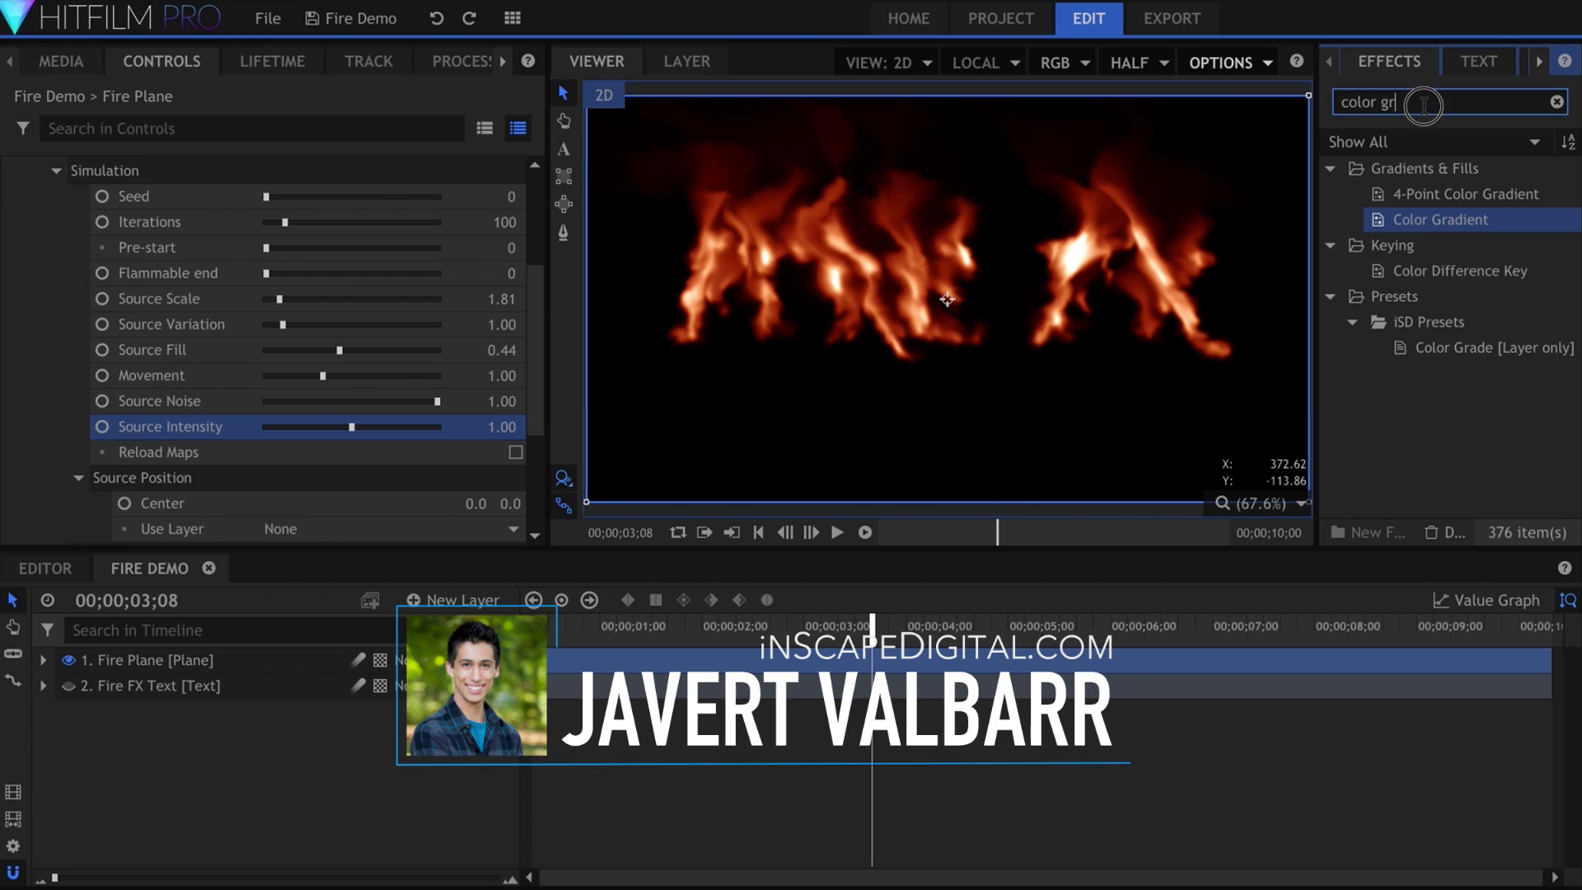
text(gleam)
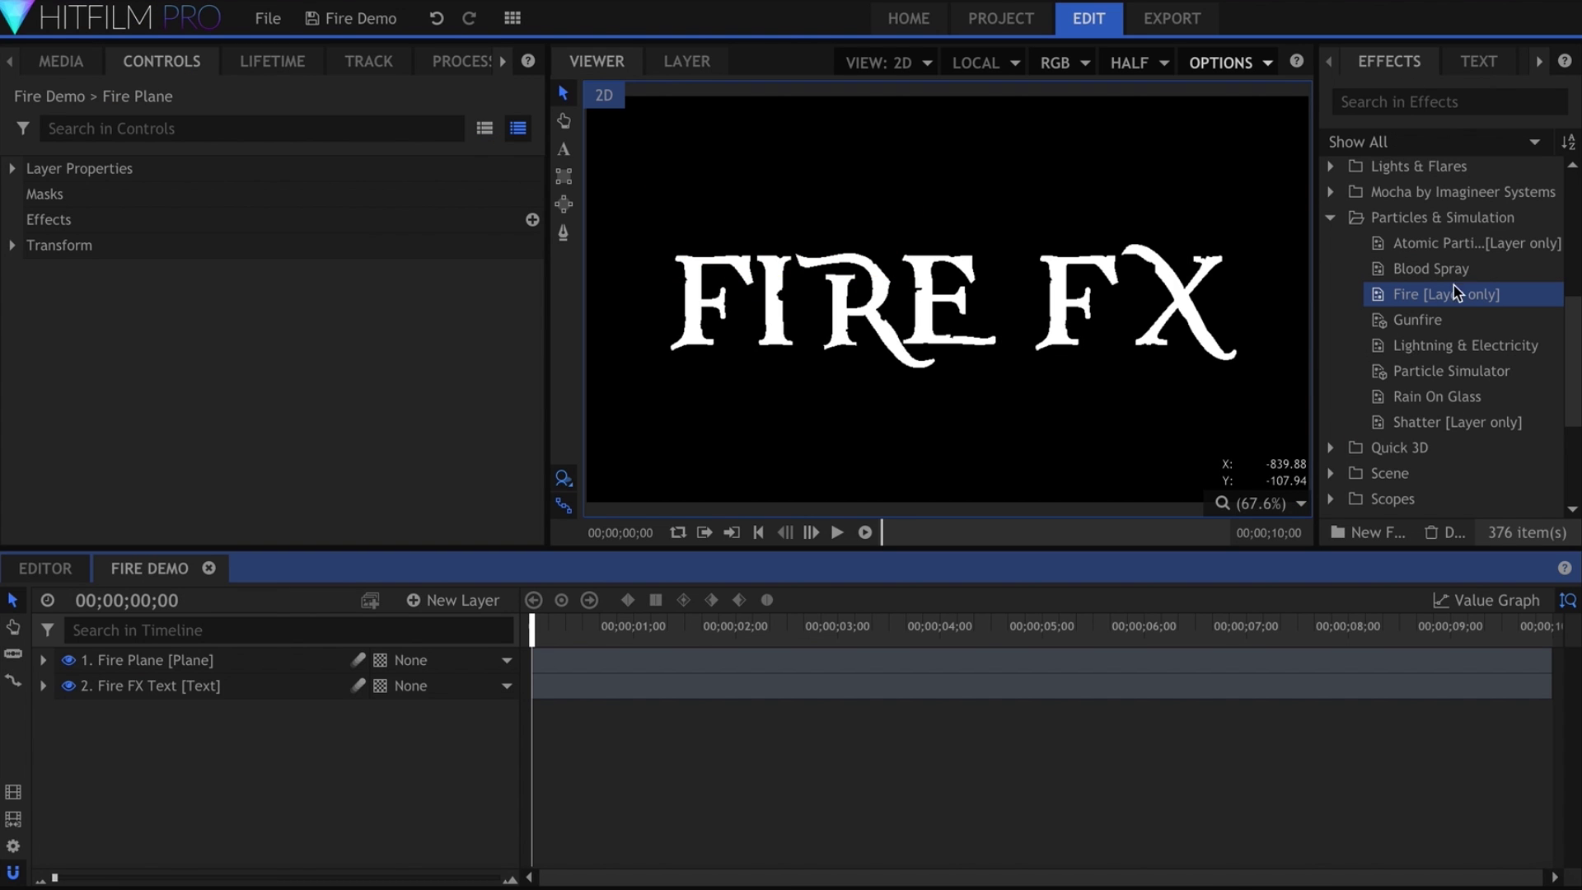
Apply the Fire effect to the Fire Plane, hide the FIRE FX text layer, and preview the flames.
click(1380, 280)
drag(326, 641, 318, 664)
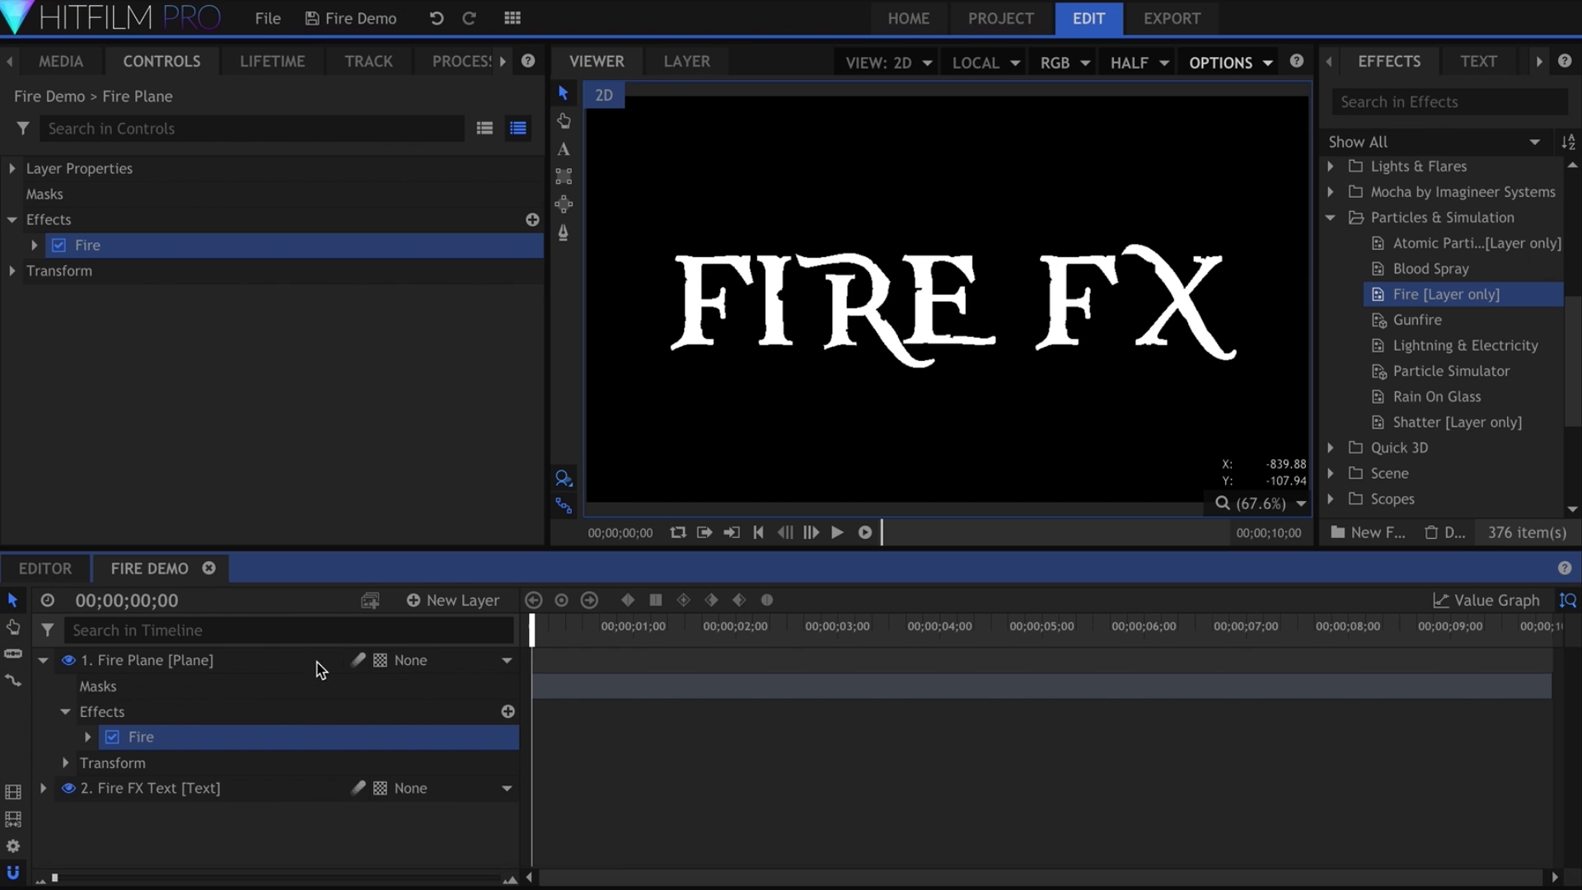
click(76, 787)
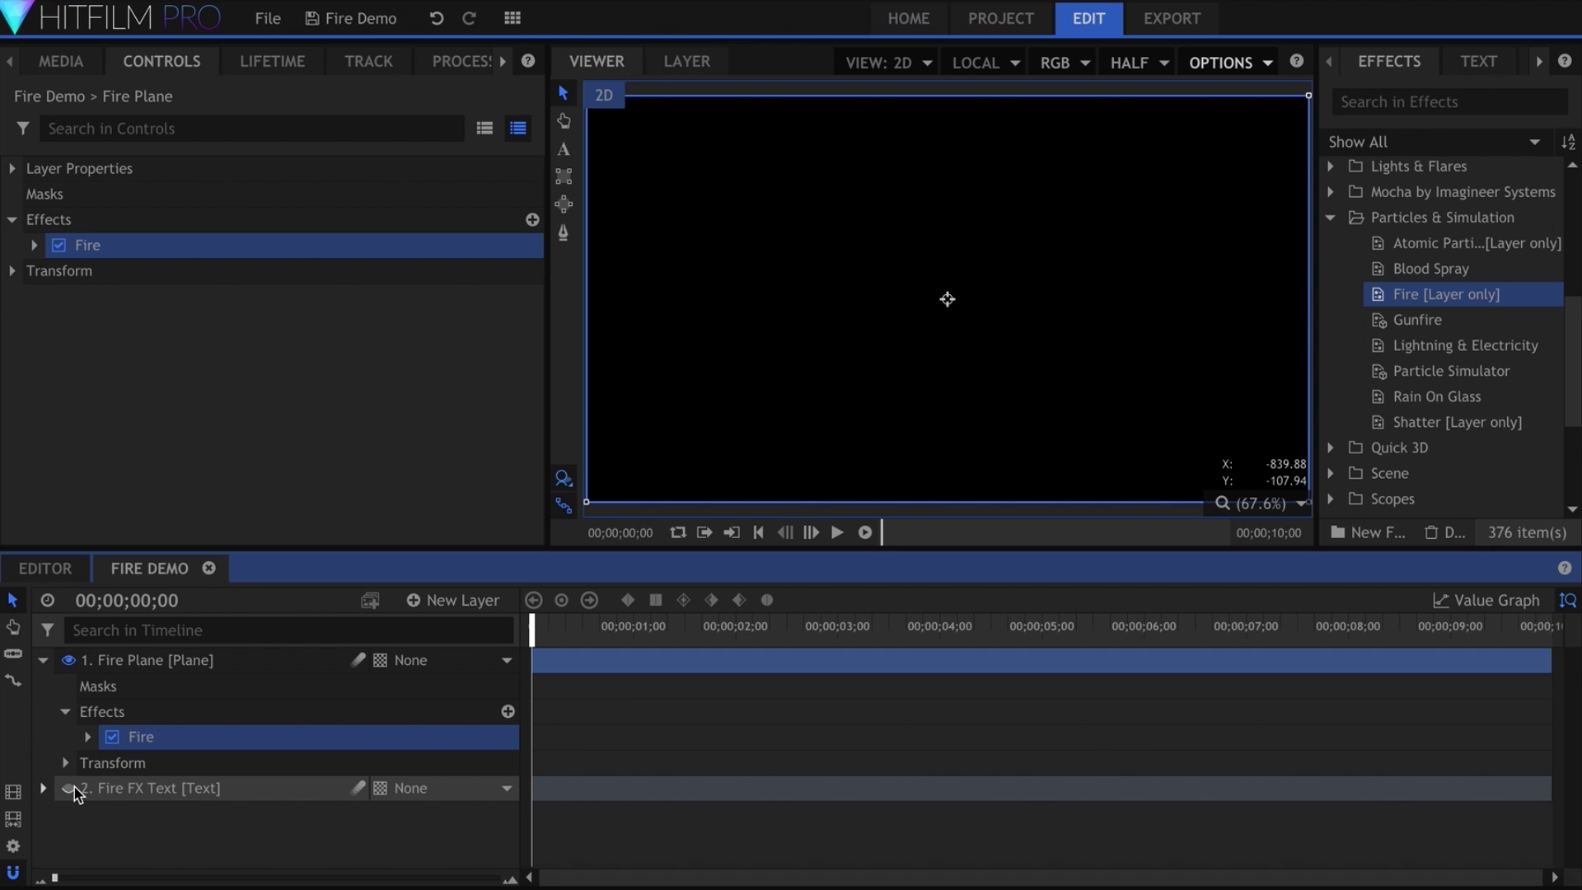
click(43, 661)
key(space)
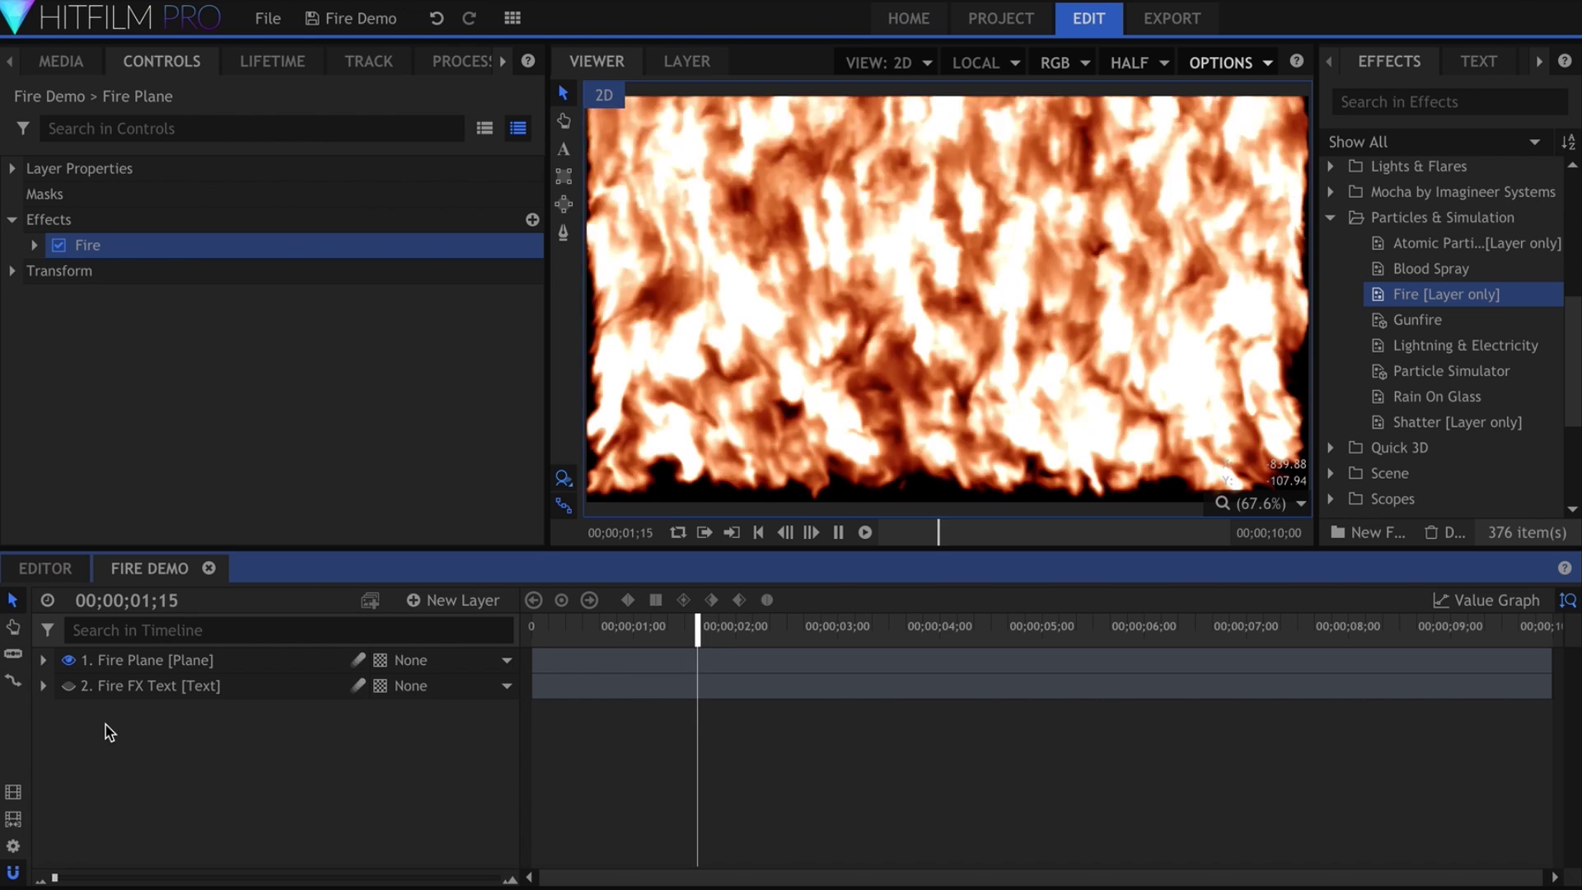
key(space)
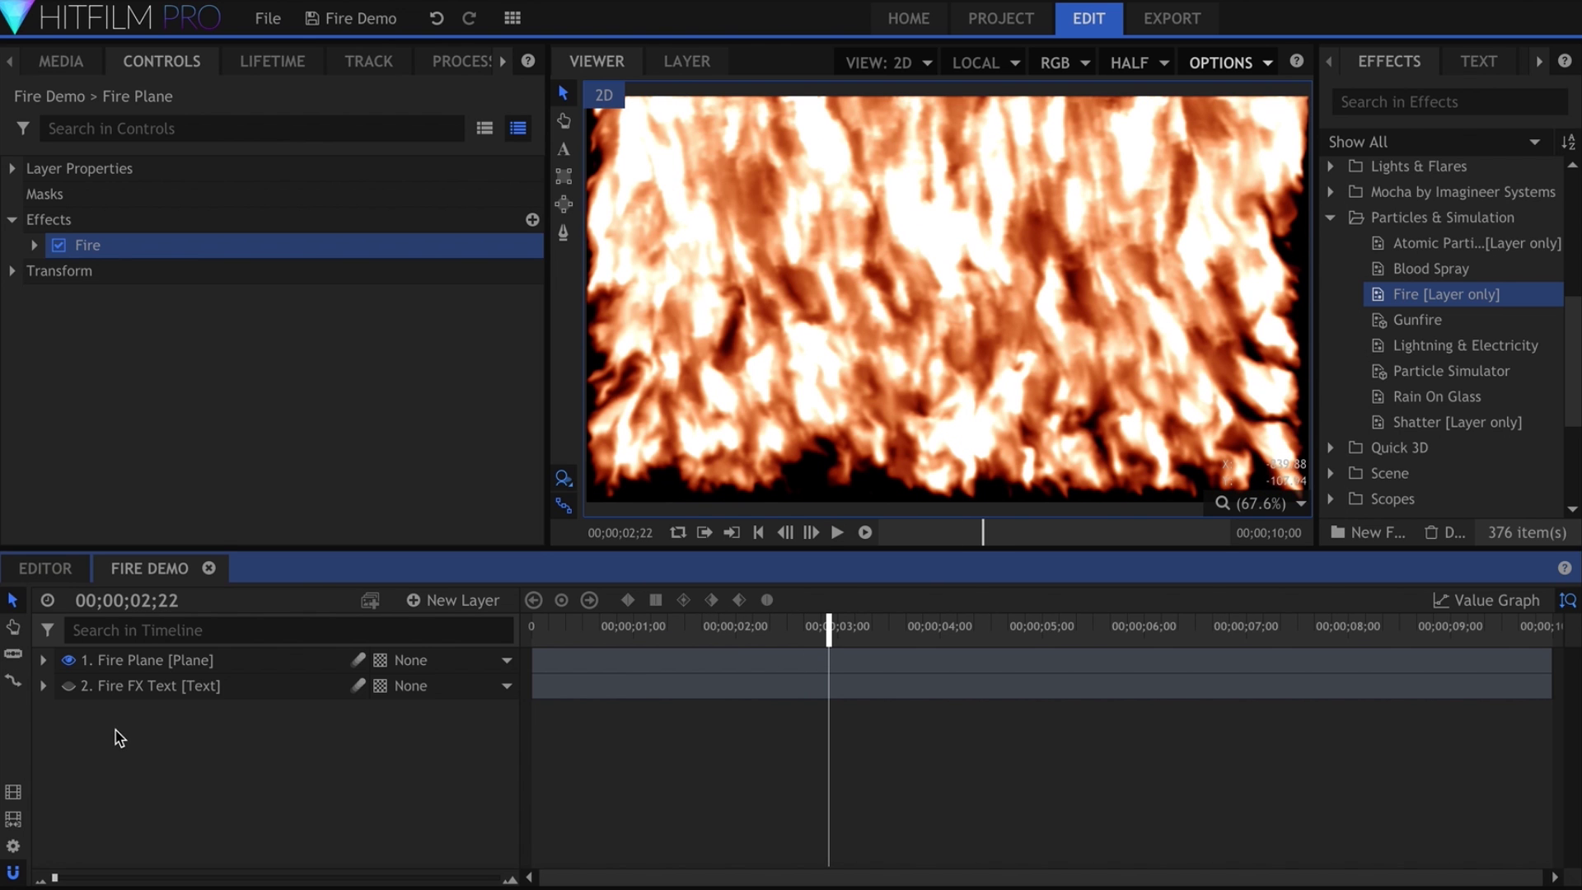
Set Fire's Flammable Region layer to the FIRE FX text, preview to 04;11, then undo it.
click(35, 245)
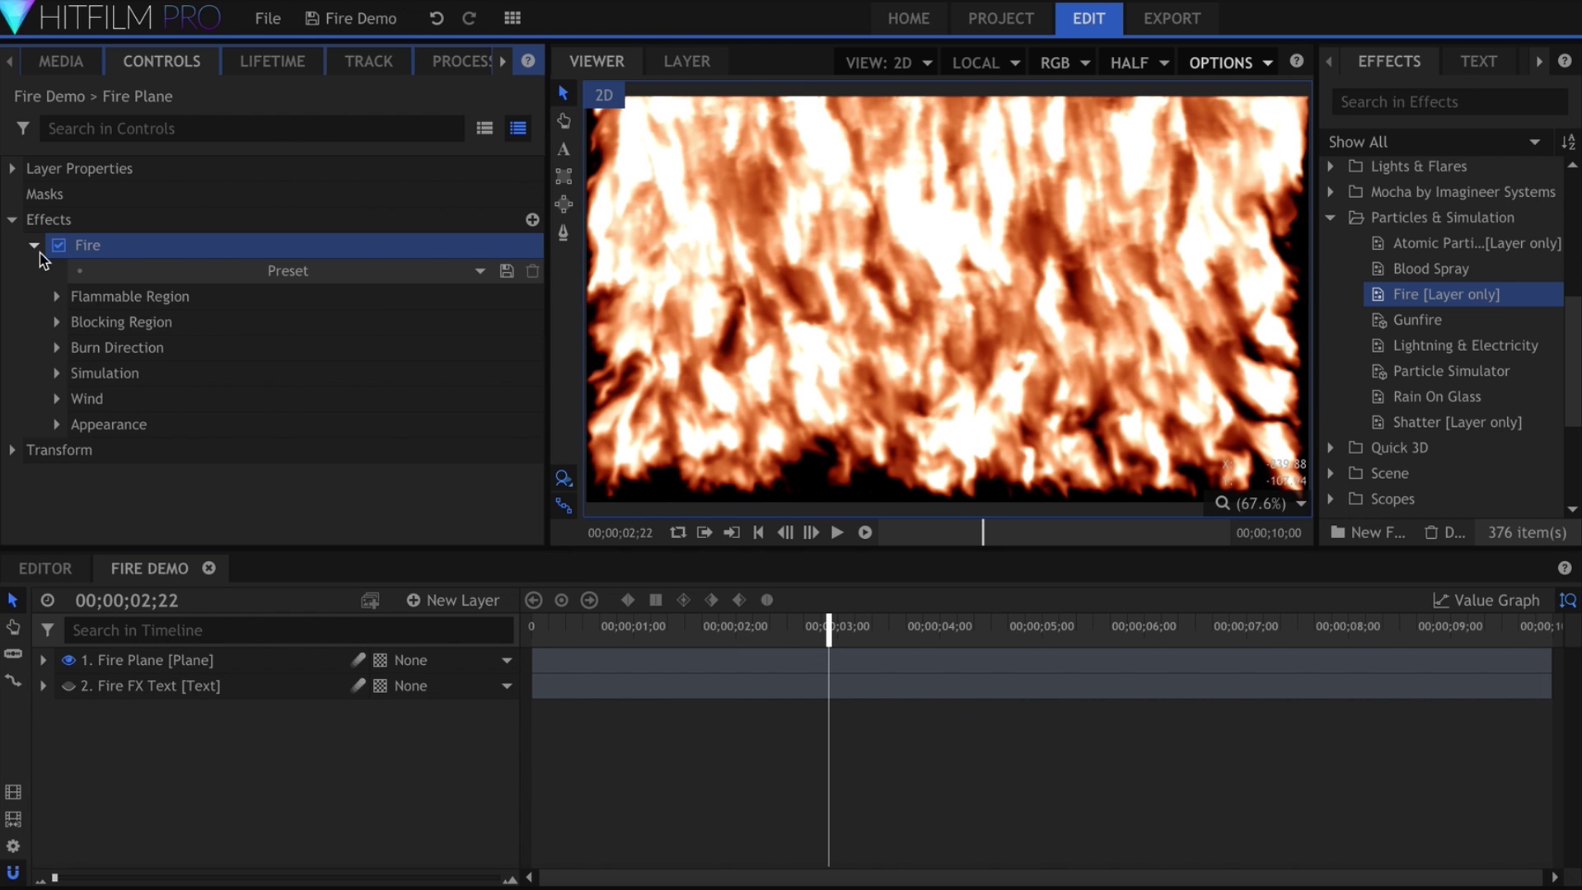
click(57, 297)
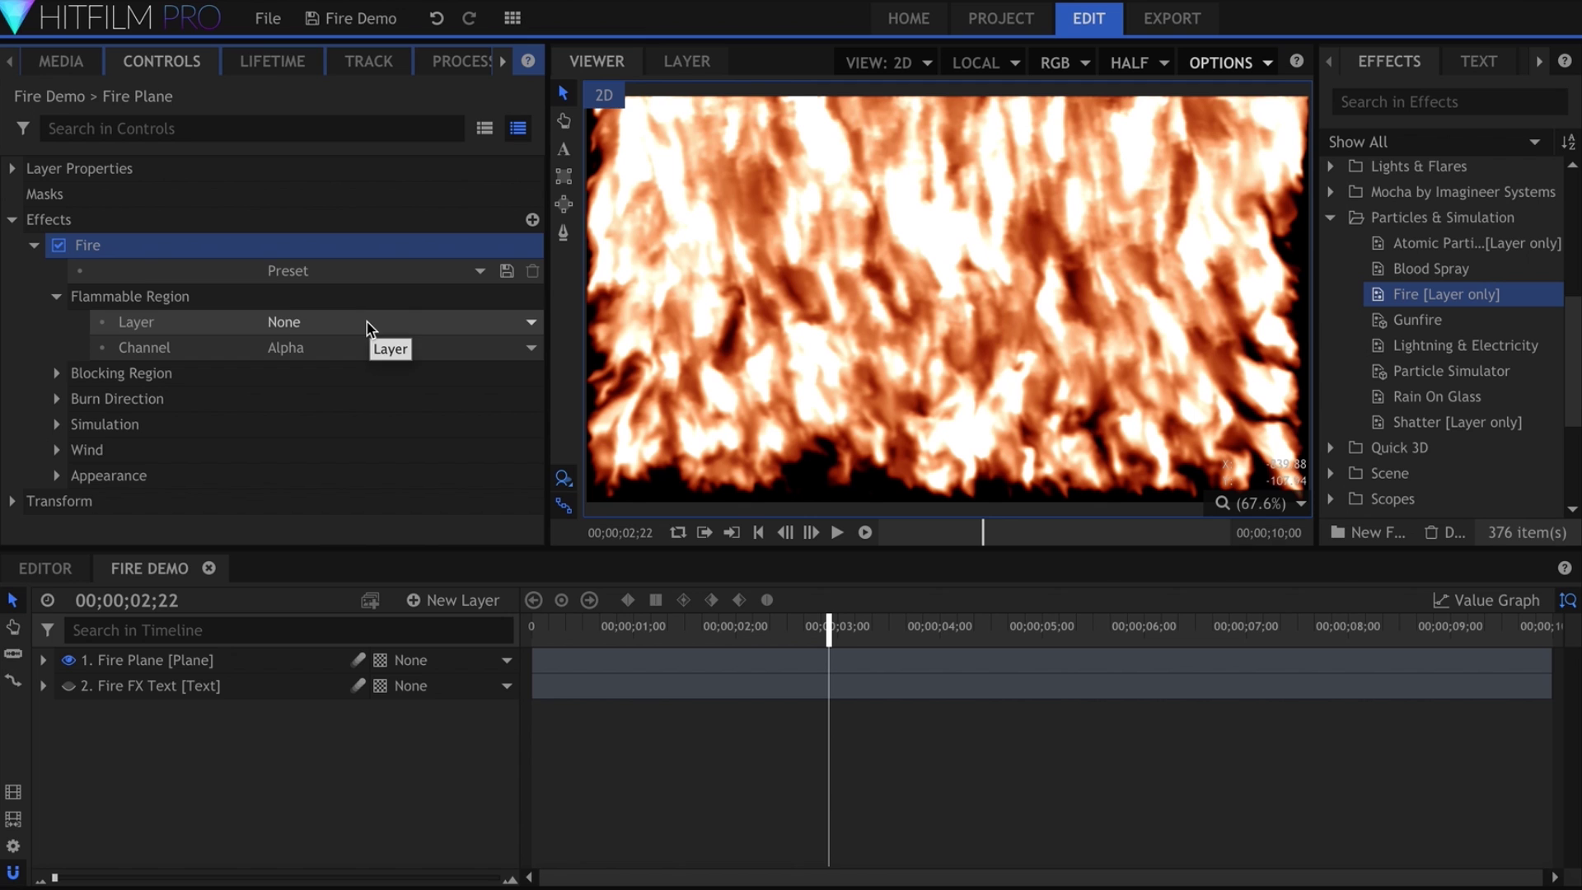
click(368, 329)
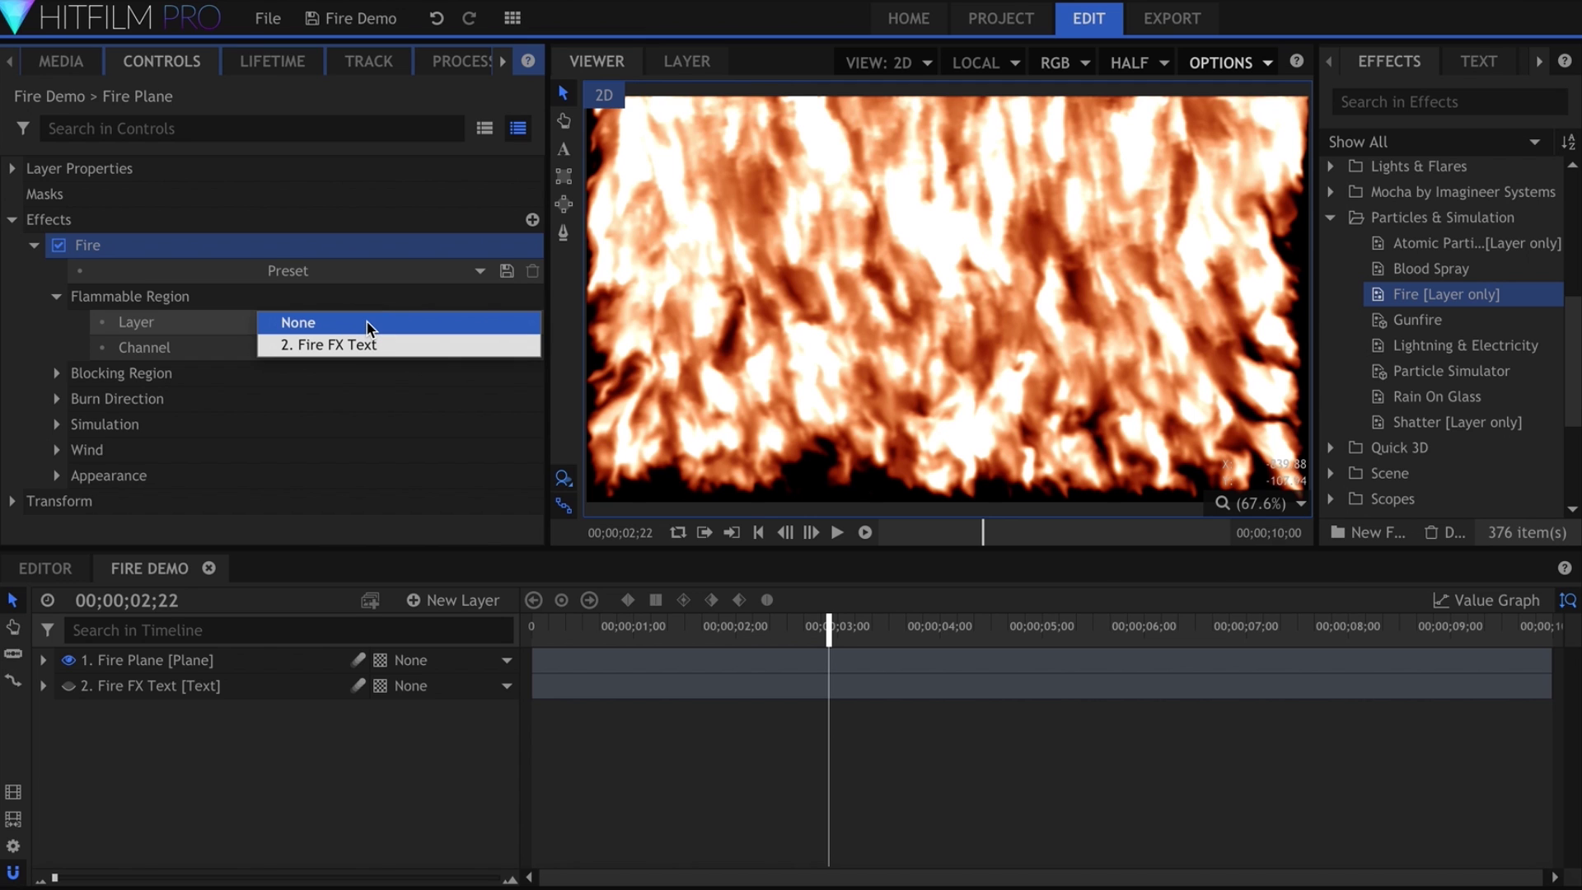
click(386, 346)
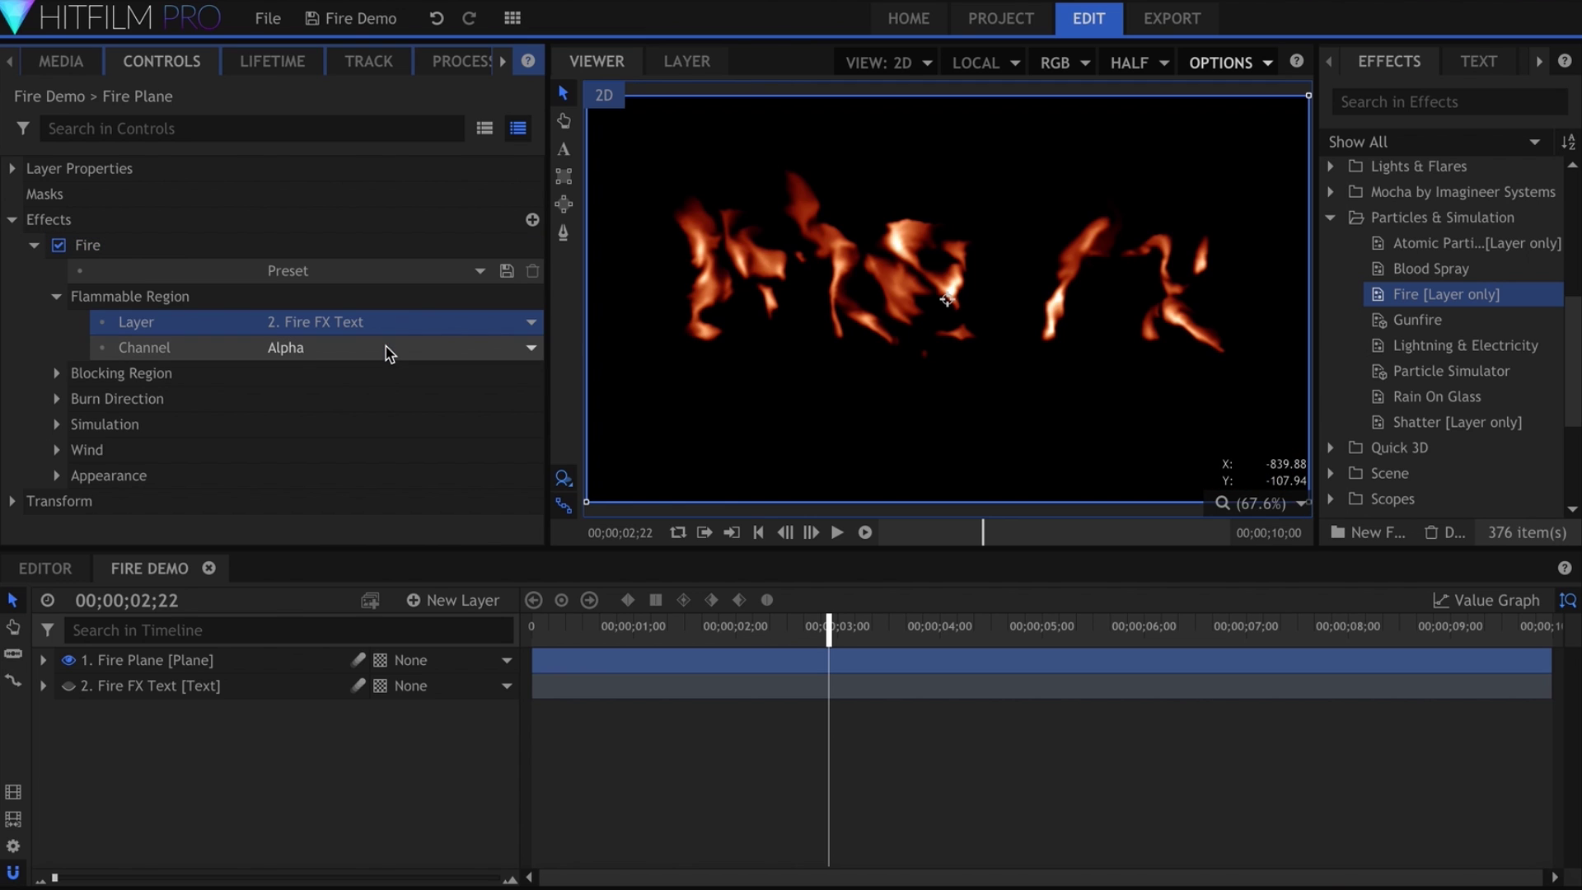
click(393, 762)
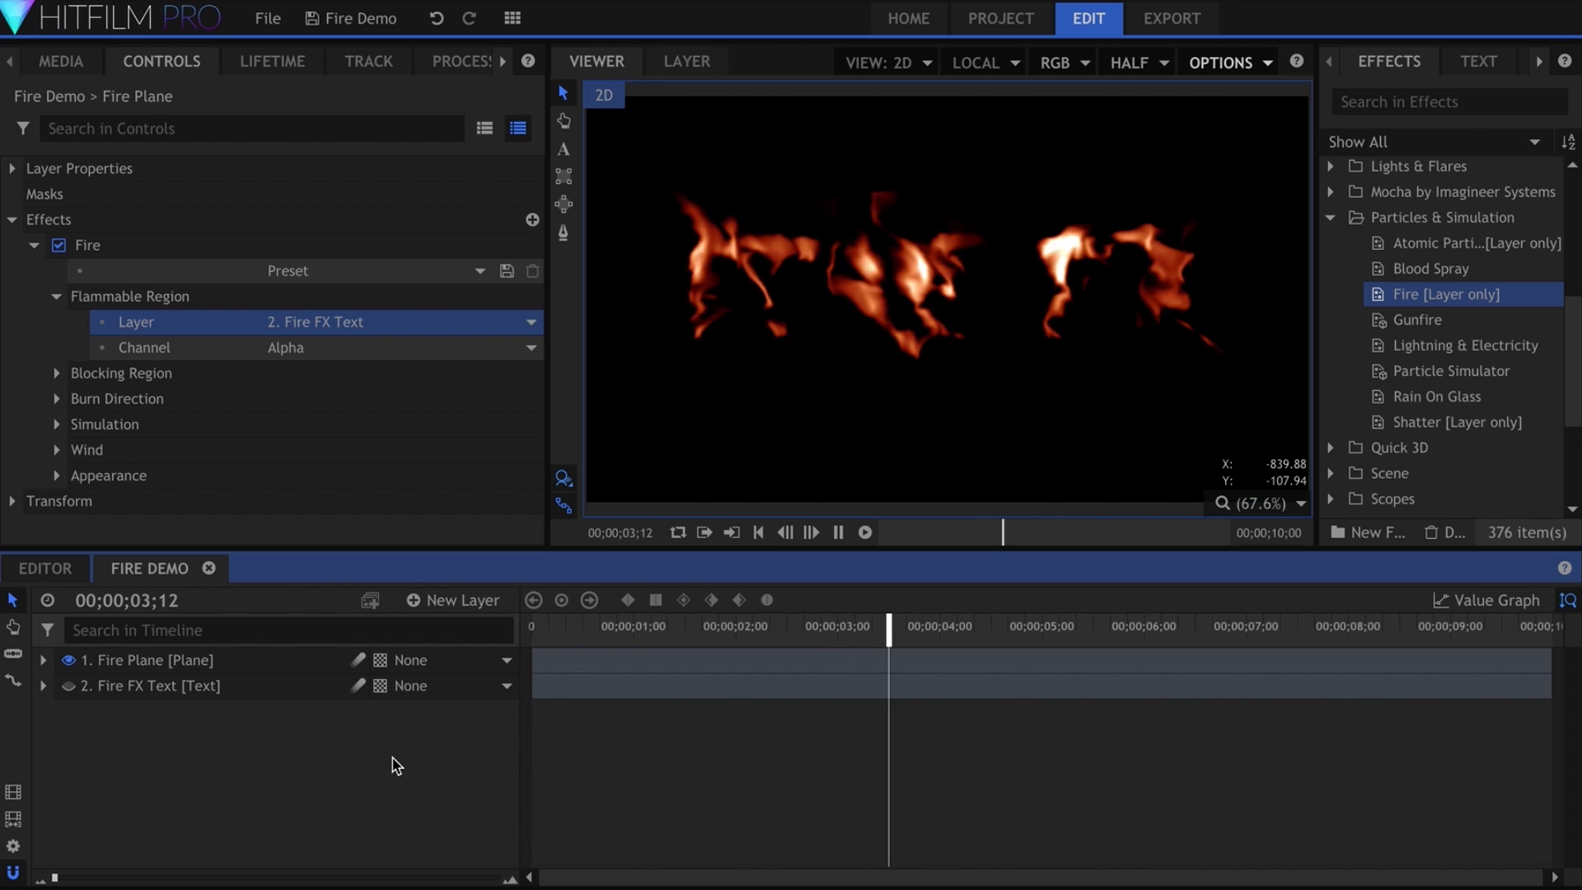
key(space)
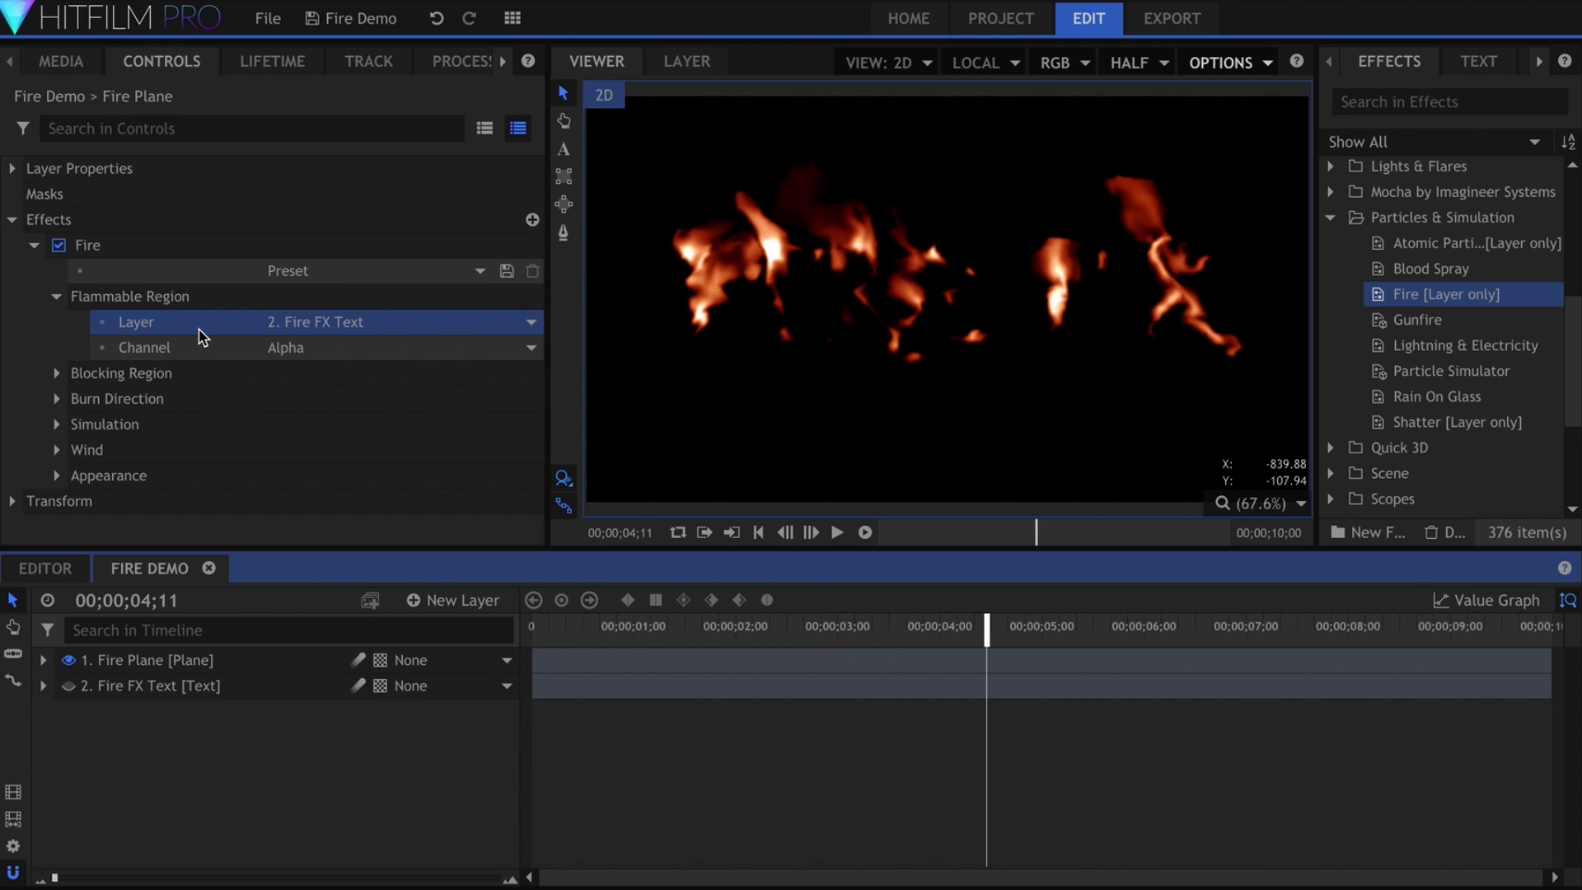
key(ctrl+z)
click(57, 297)
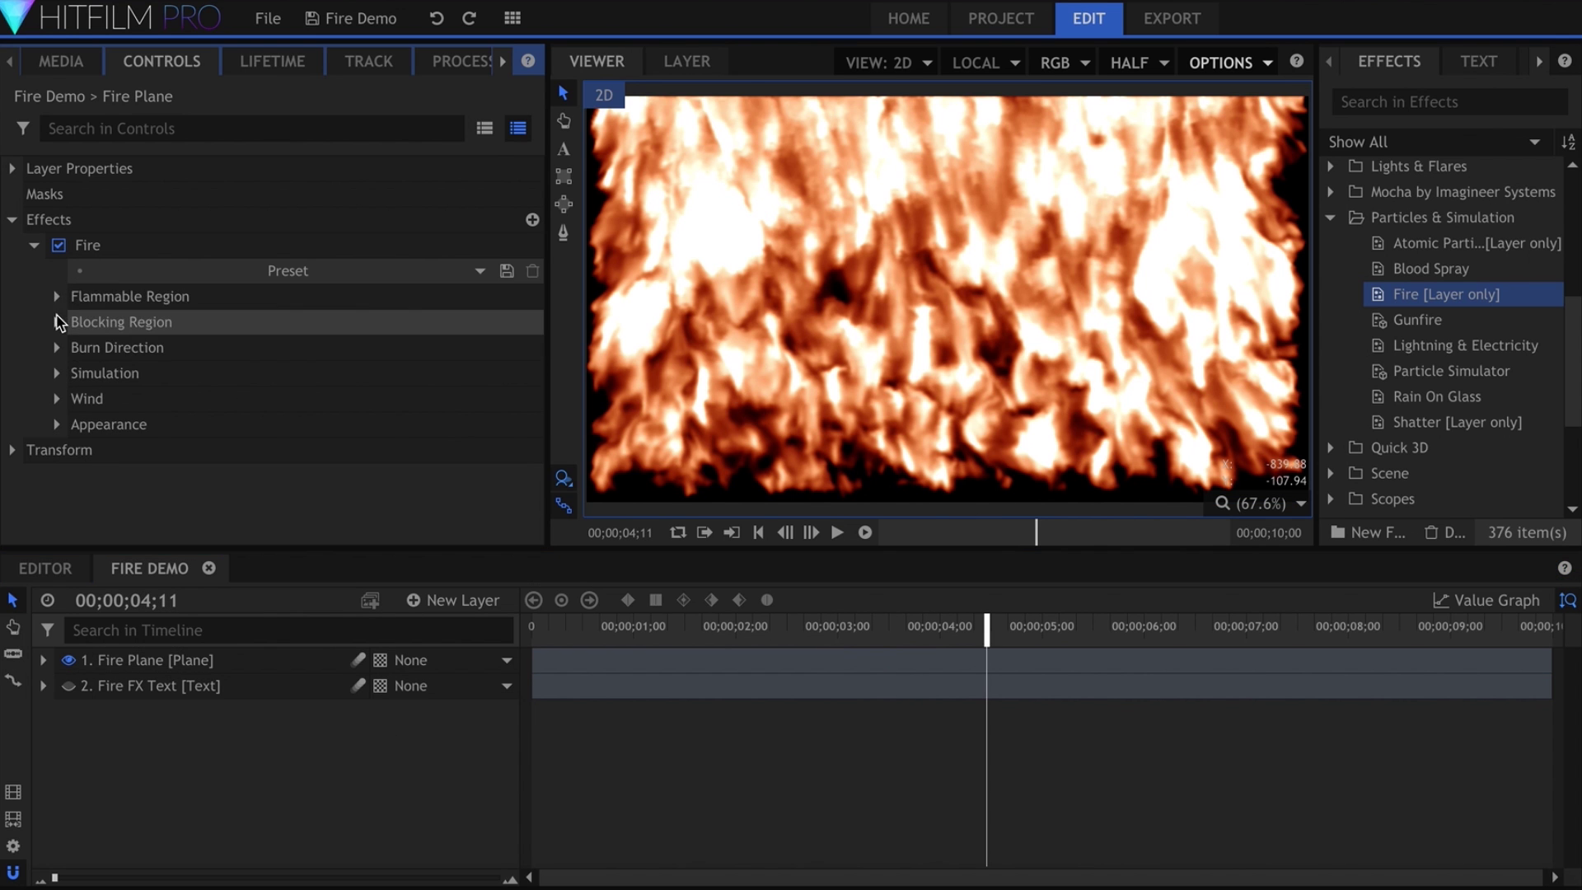
click(57, 322)
click(328, 354)
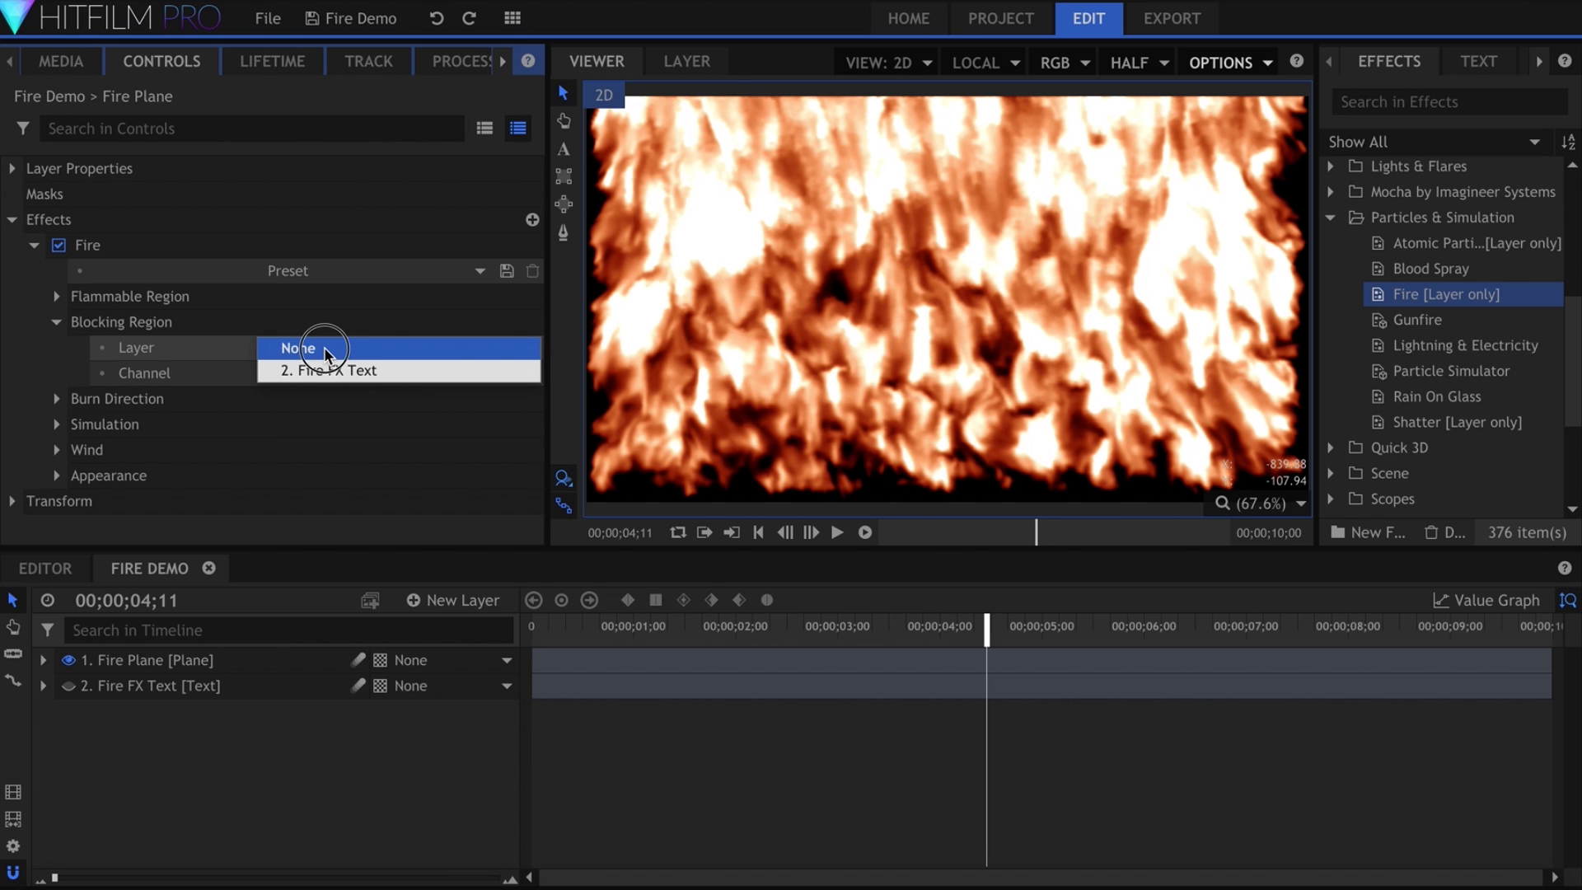
click(325, 370)
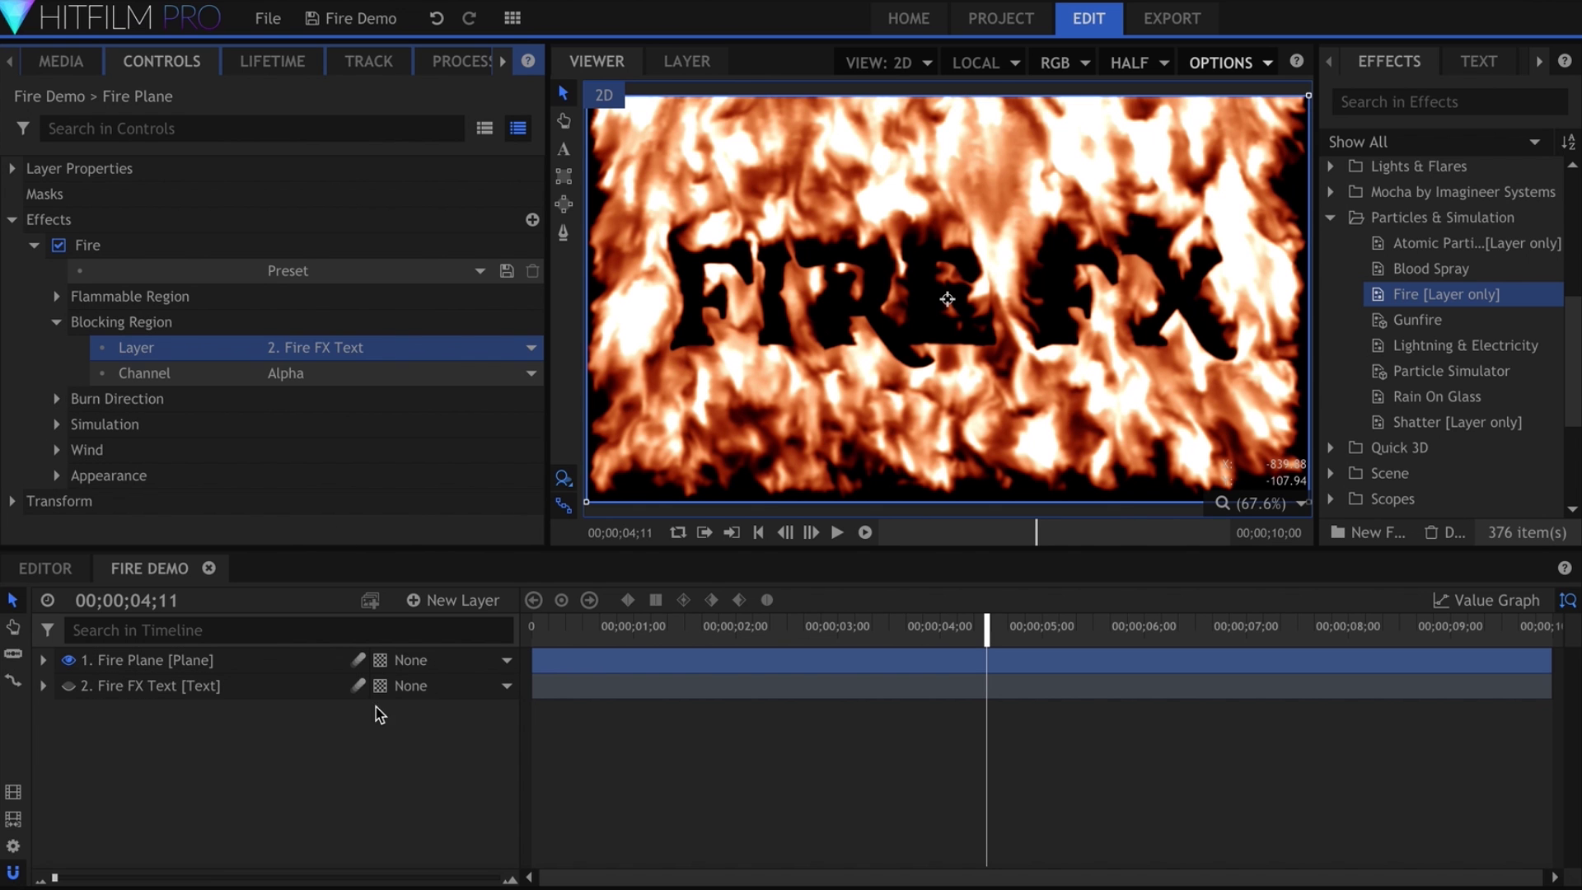
click(383, 742)
key(space)
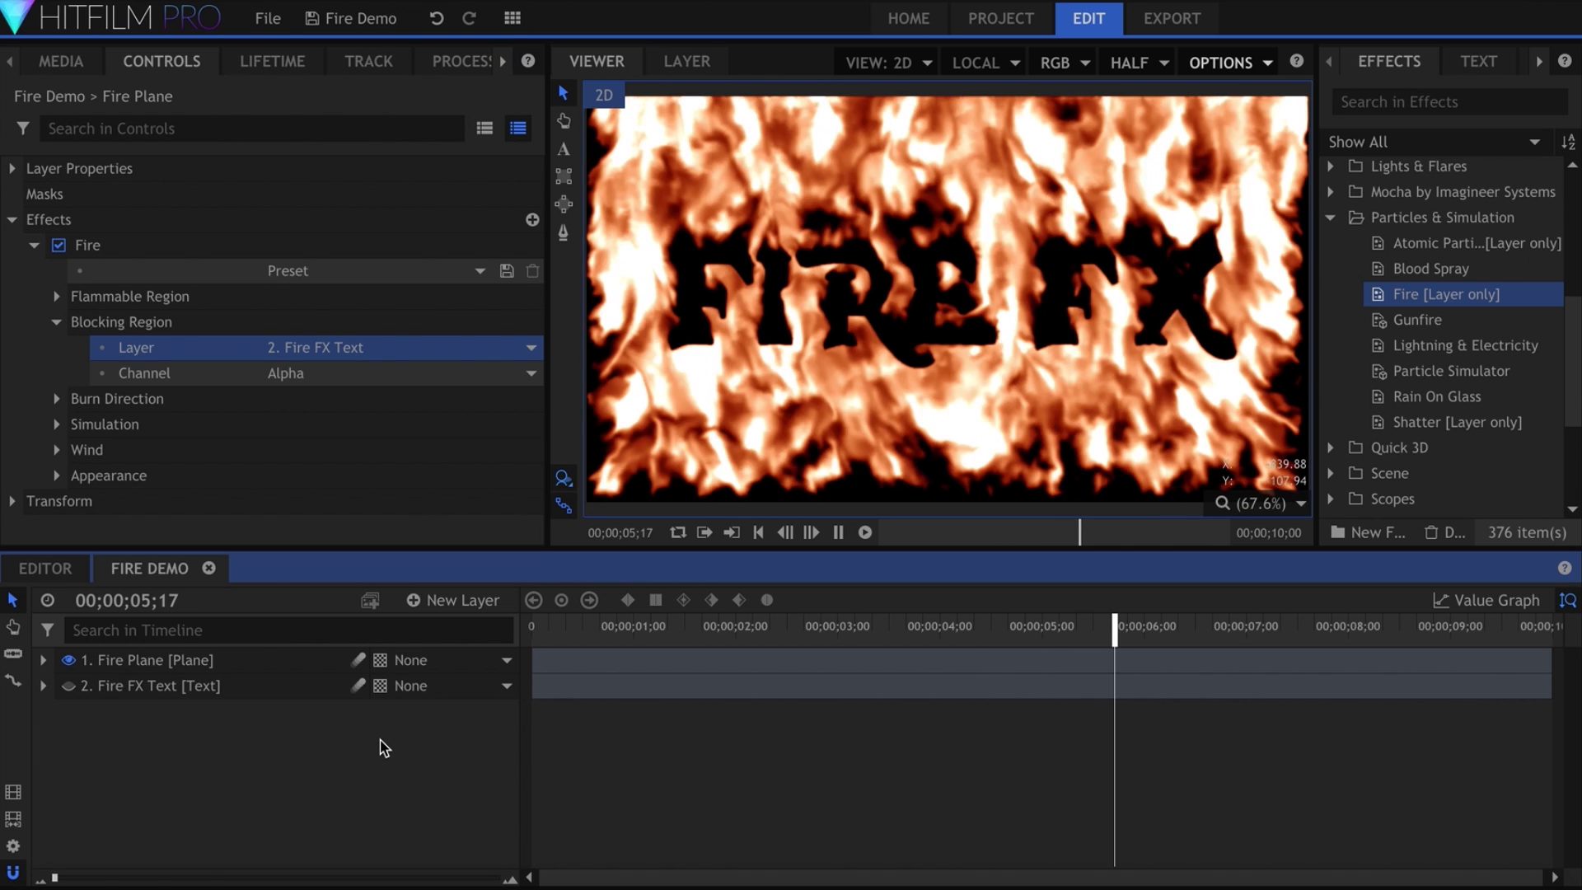
key(space)
click(312, 691)
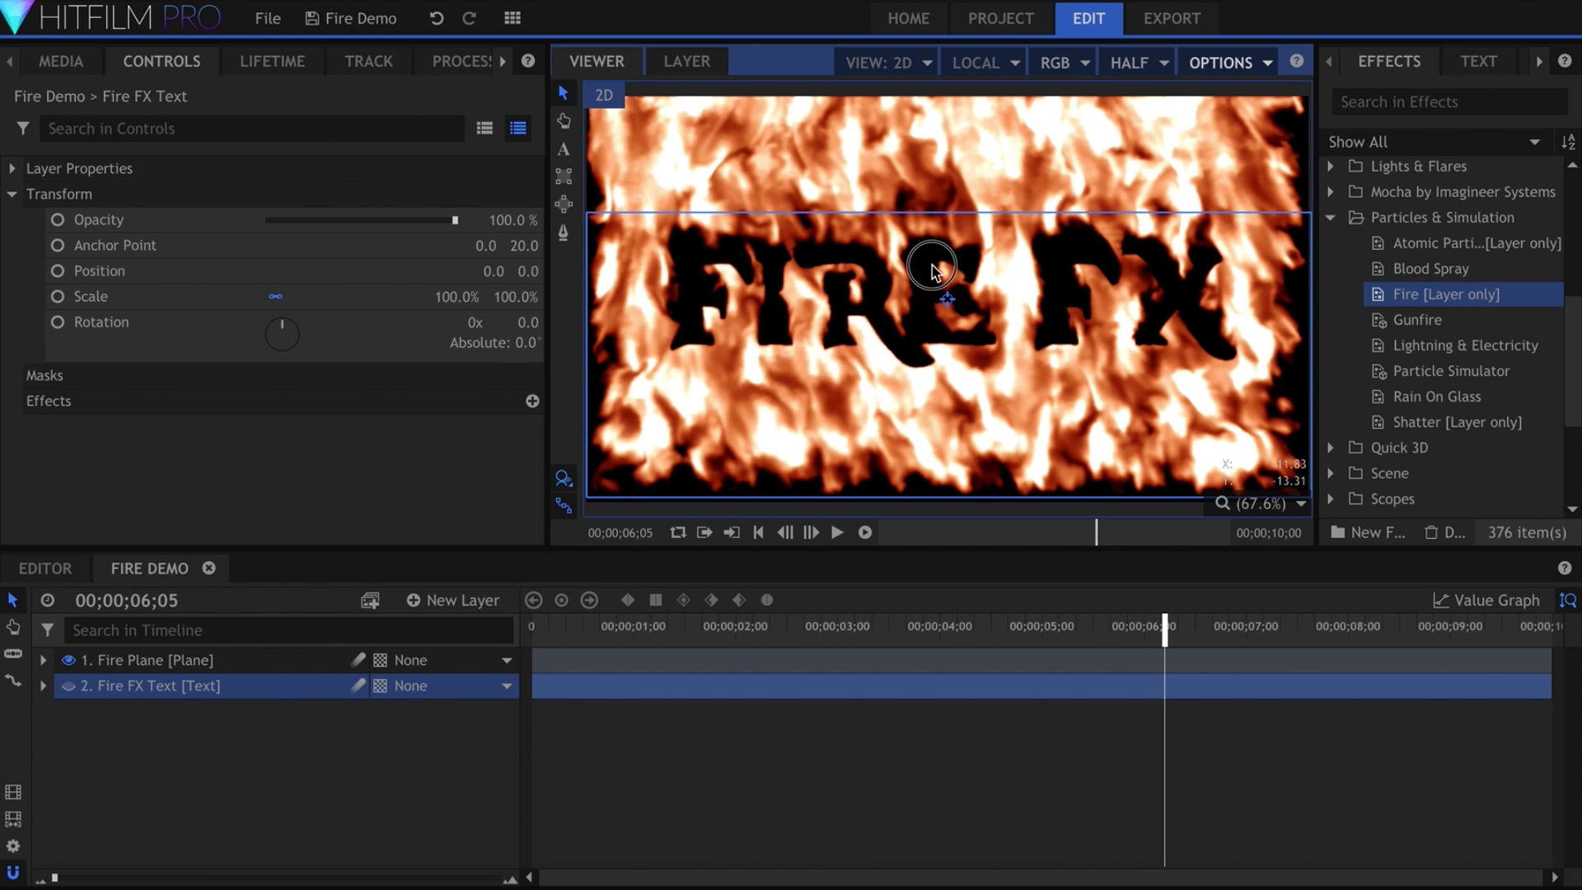
drag(945, 312, 846, 366)
drag(948, 395, 997, 363)
key(ctrl+z)
click(286, 663)
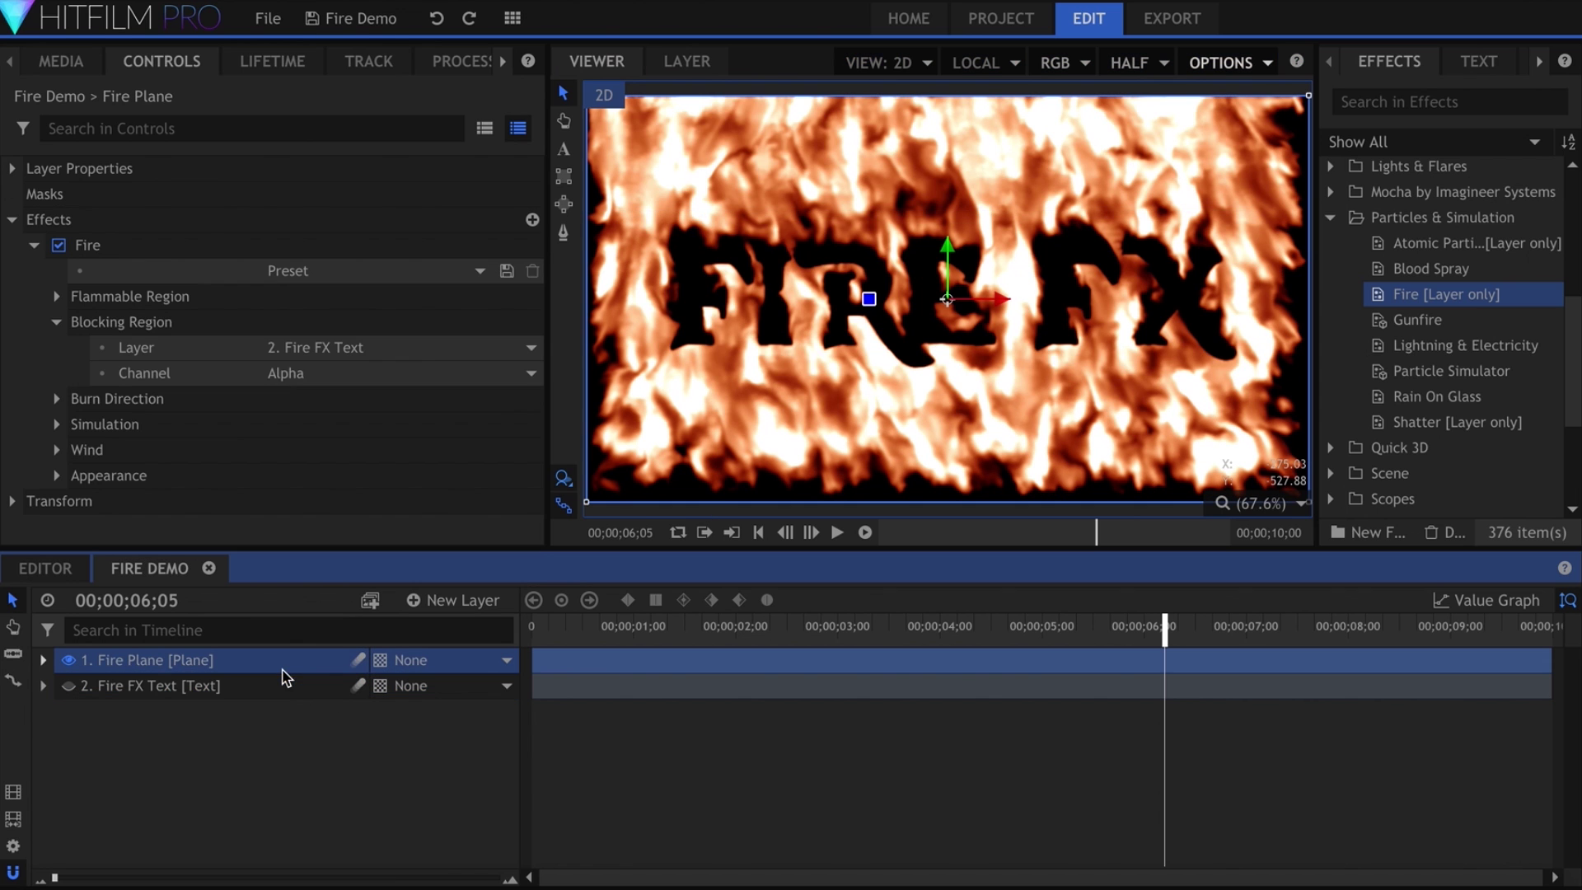
click(387, 348)
click(388, 353)
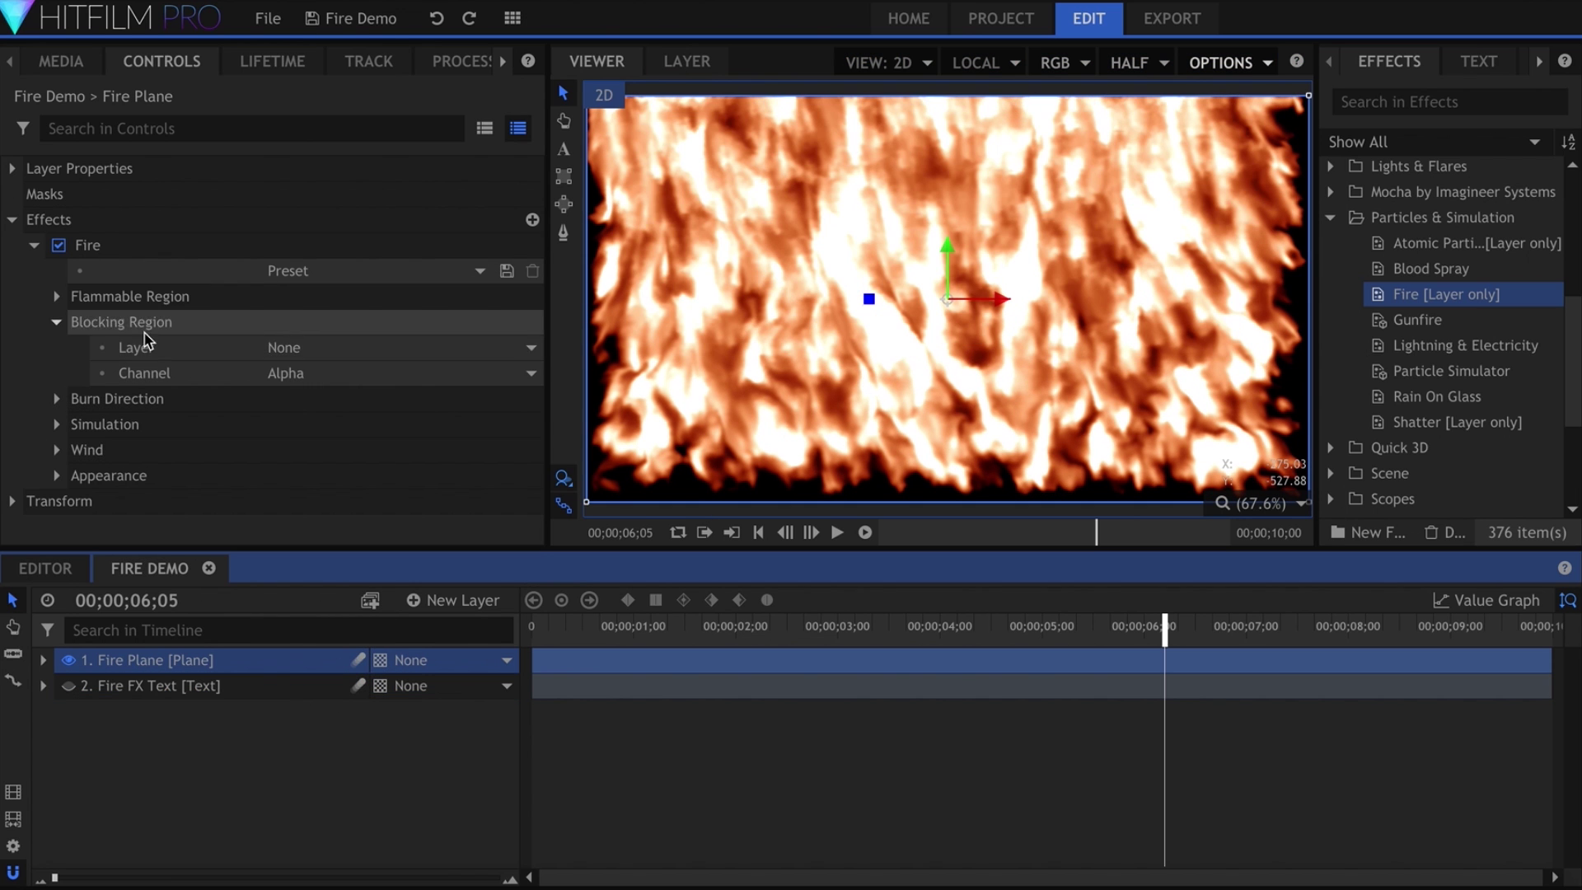
click(58, 323)
click(57, 297)
click(294, 323)
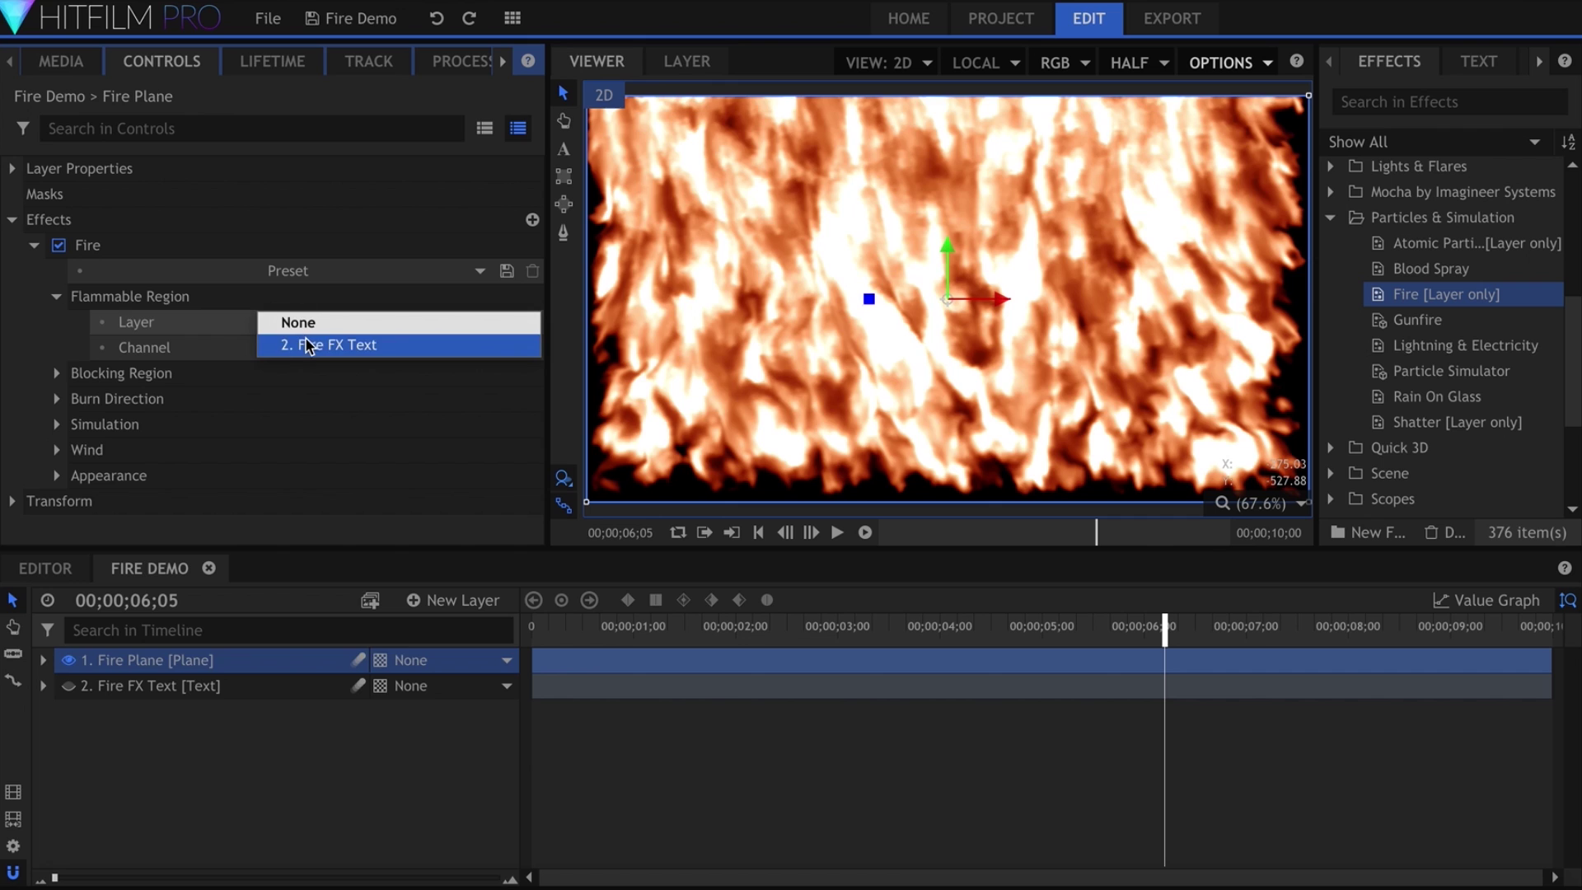
click(310, 343)
click(57, 296)
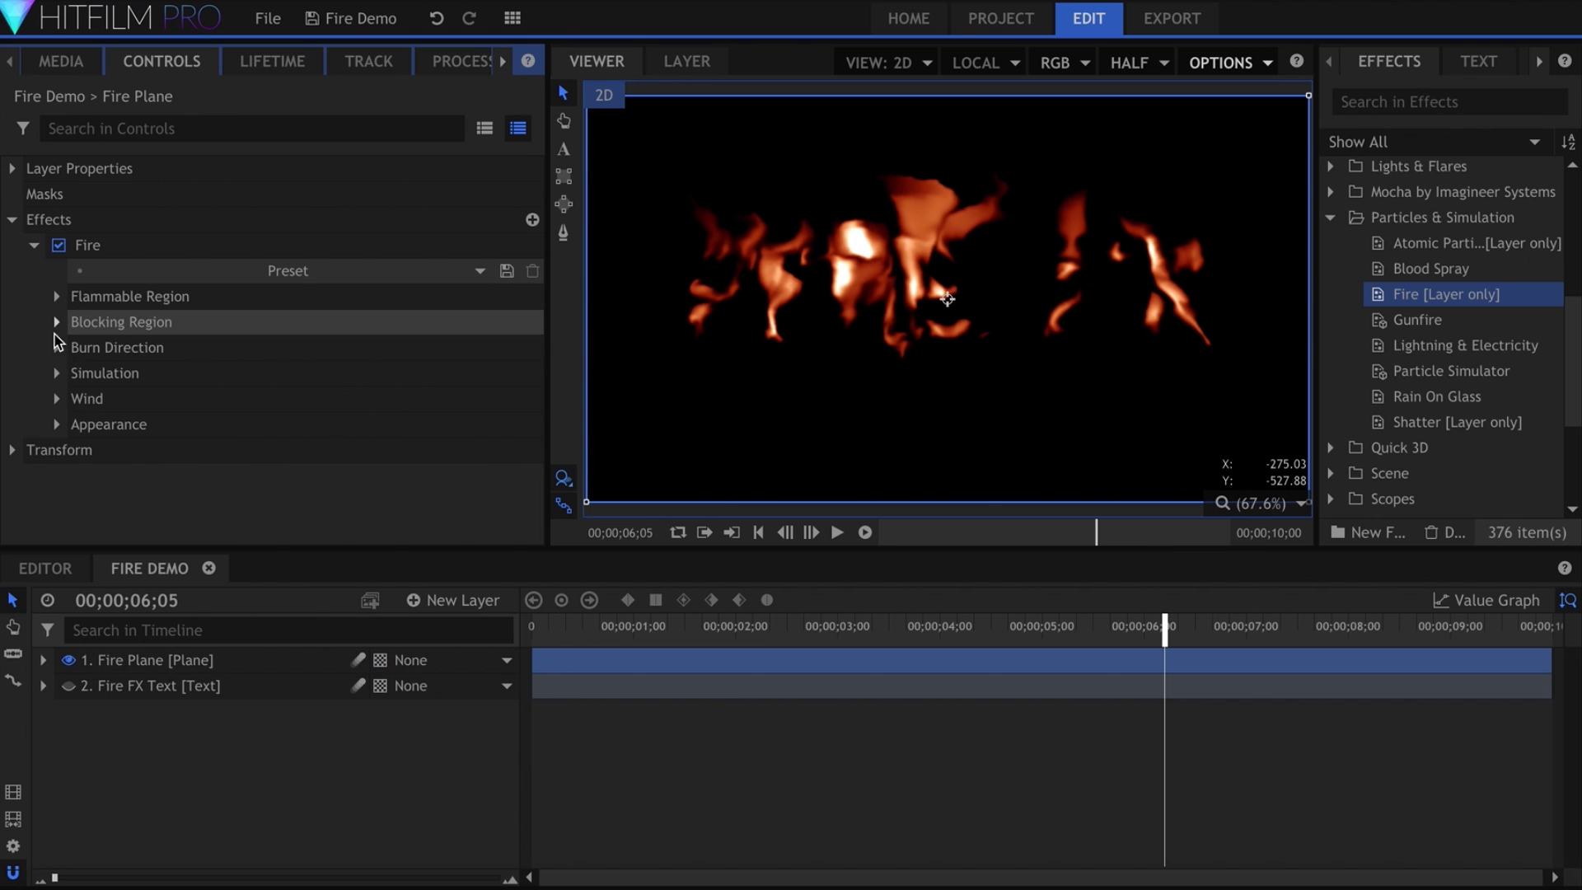
Expand Fire's Burn Direction settings and replay the fire from the start to 02;09.
click(58, 348)
click(206, 351)
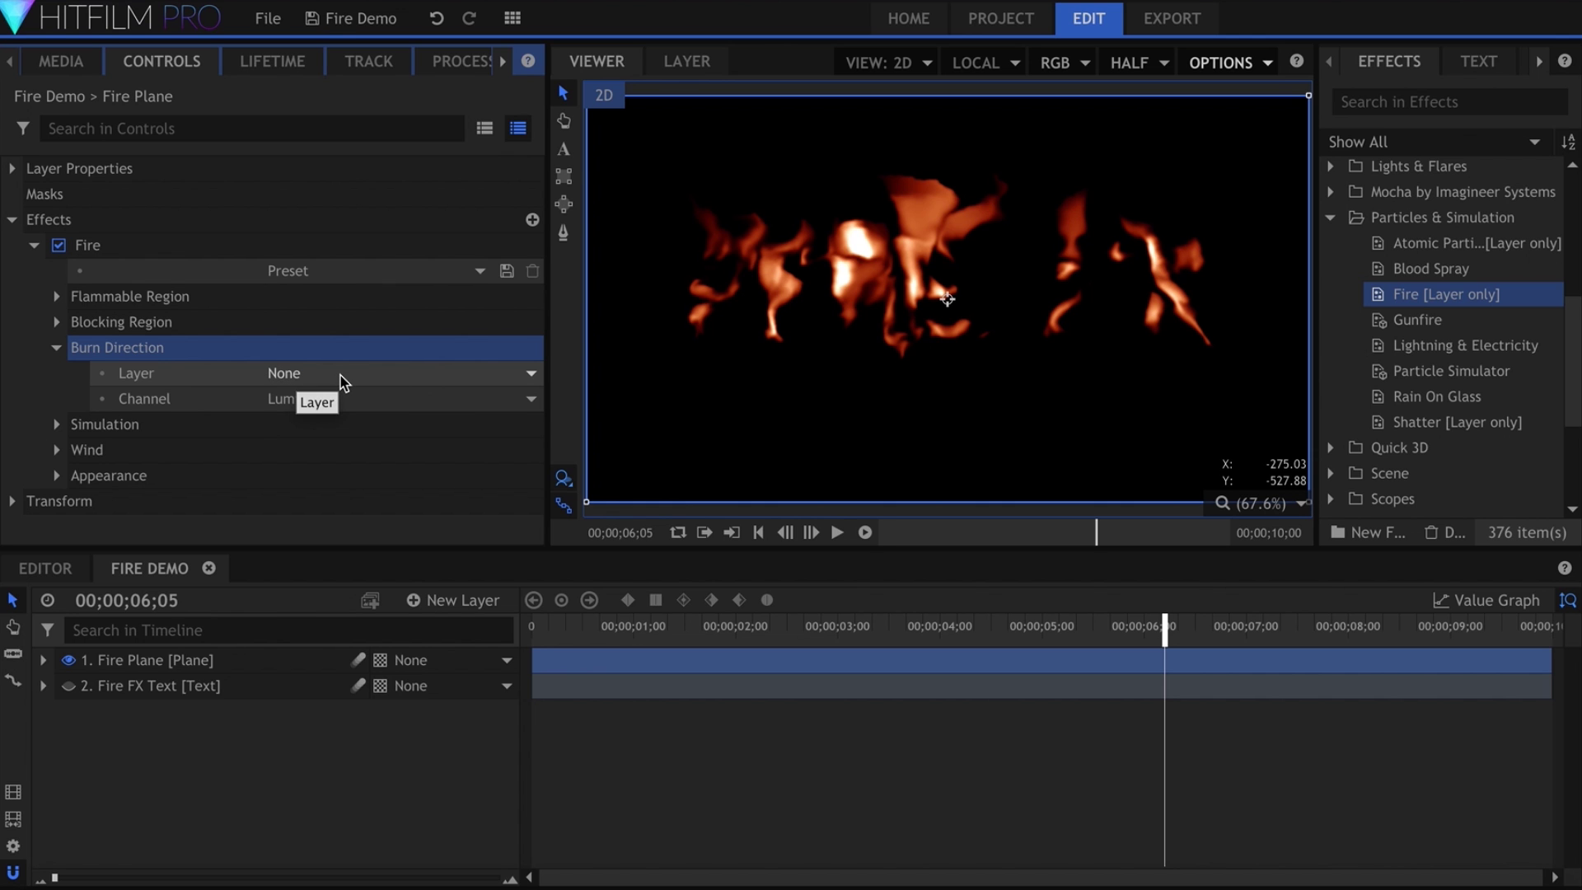
key(Home)
key(space)
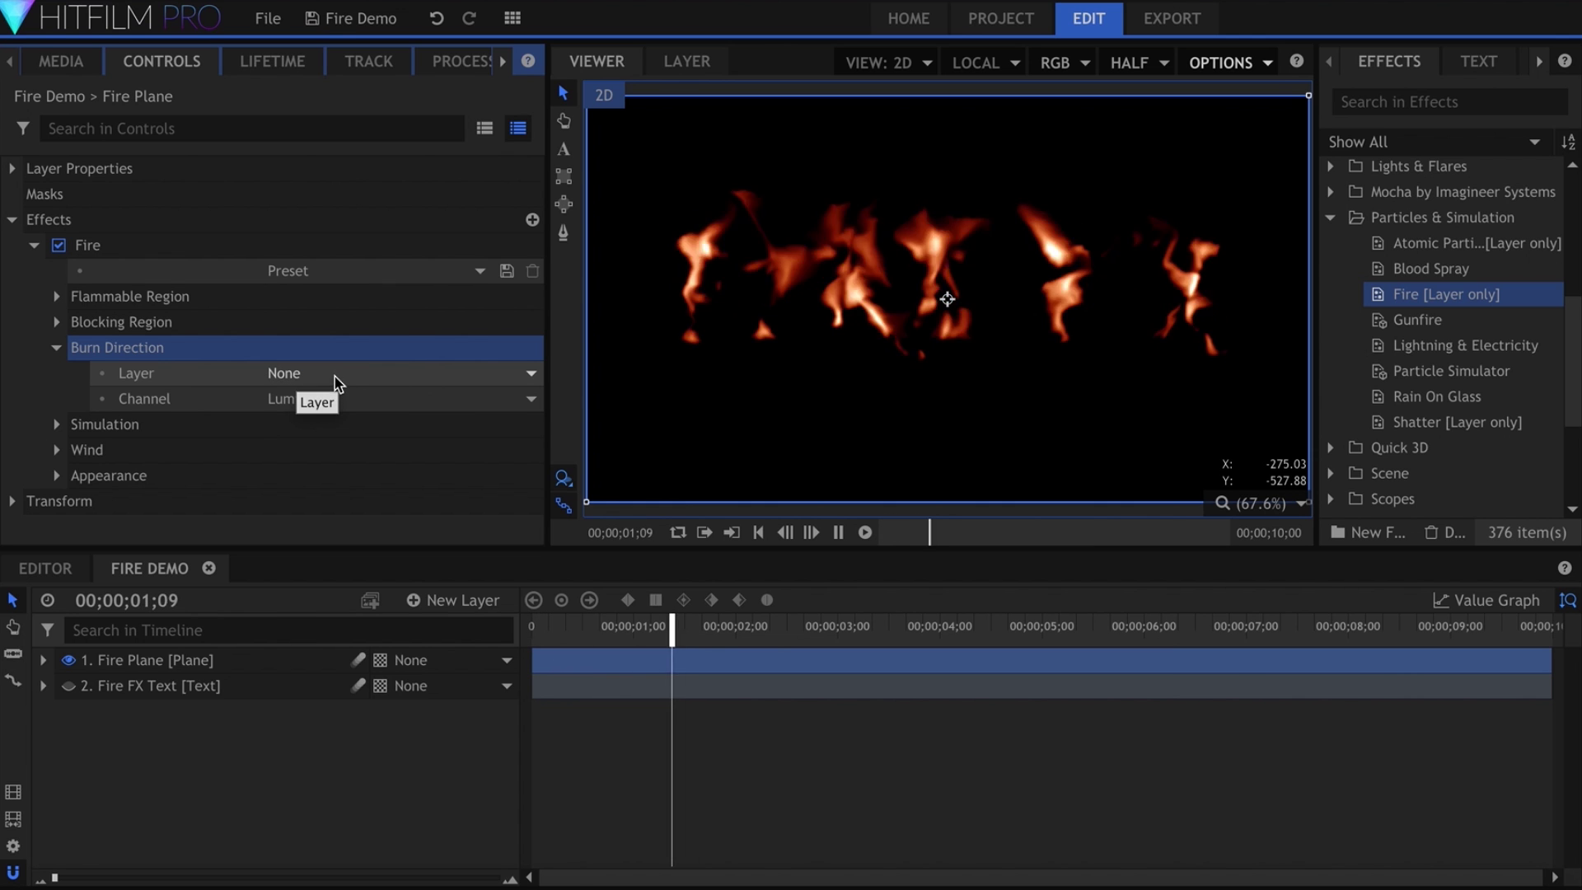
key(space)
click(342, 747)
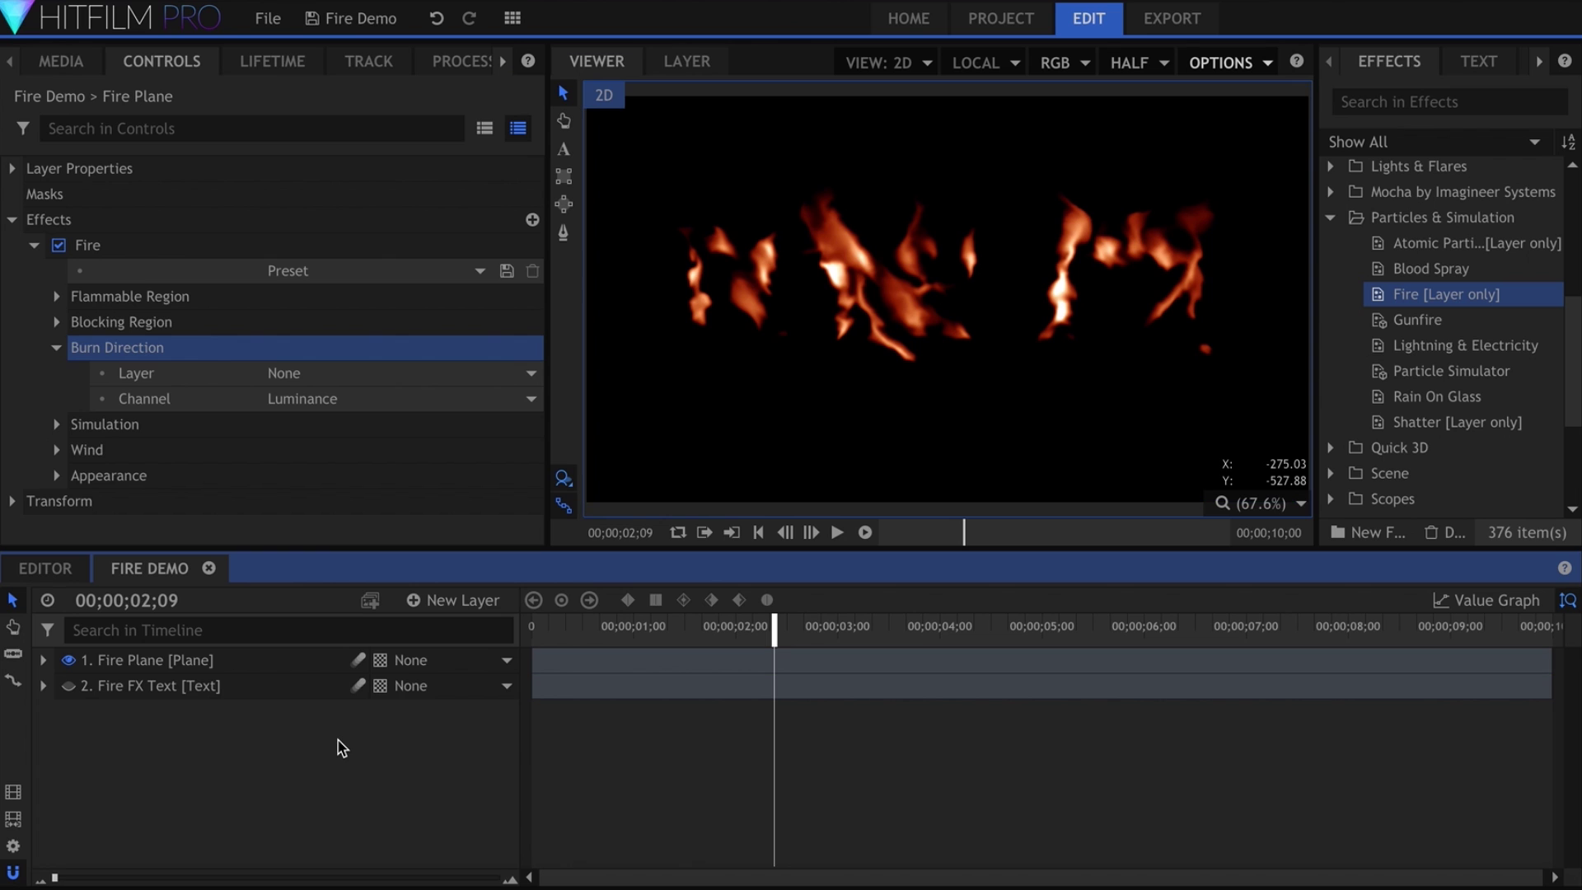
Add New Plane 1 as the top layer and apply the Color Gradient effect to it.
key(ctrl+1)
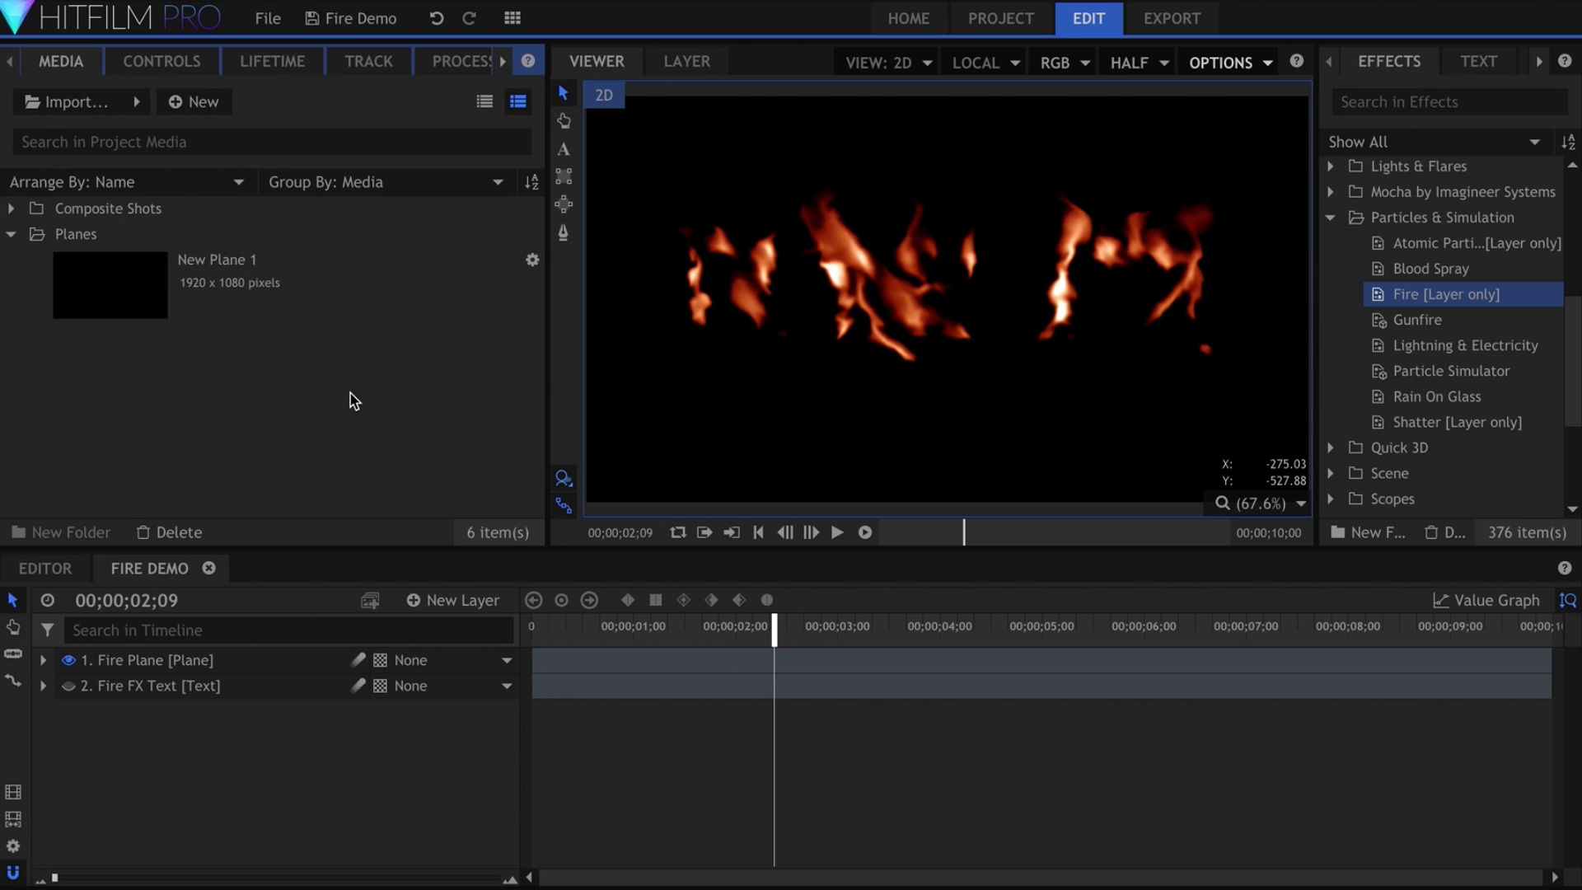
click(281, 281)
drag(277, 576, 289, 656)
click(1355, 99)
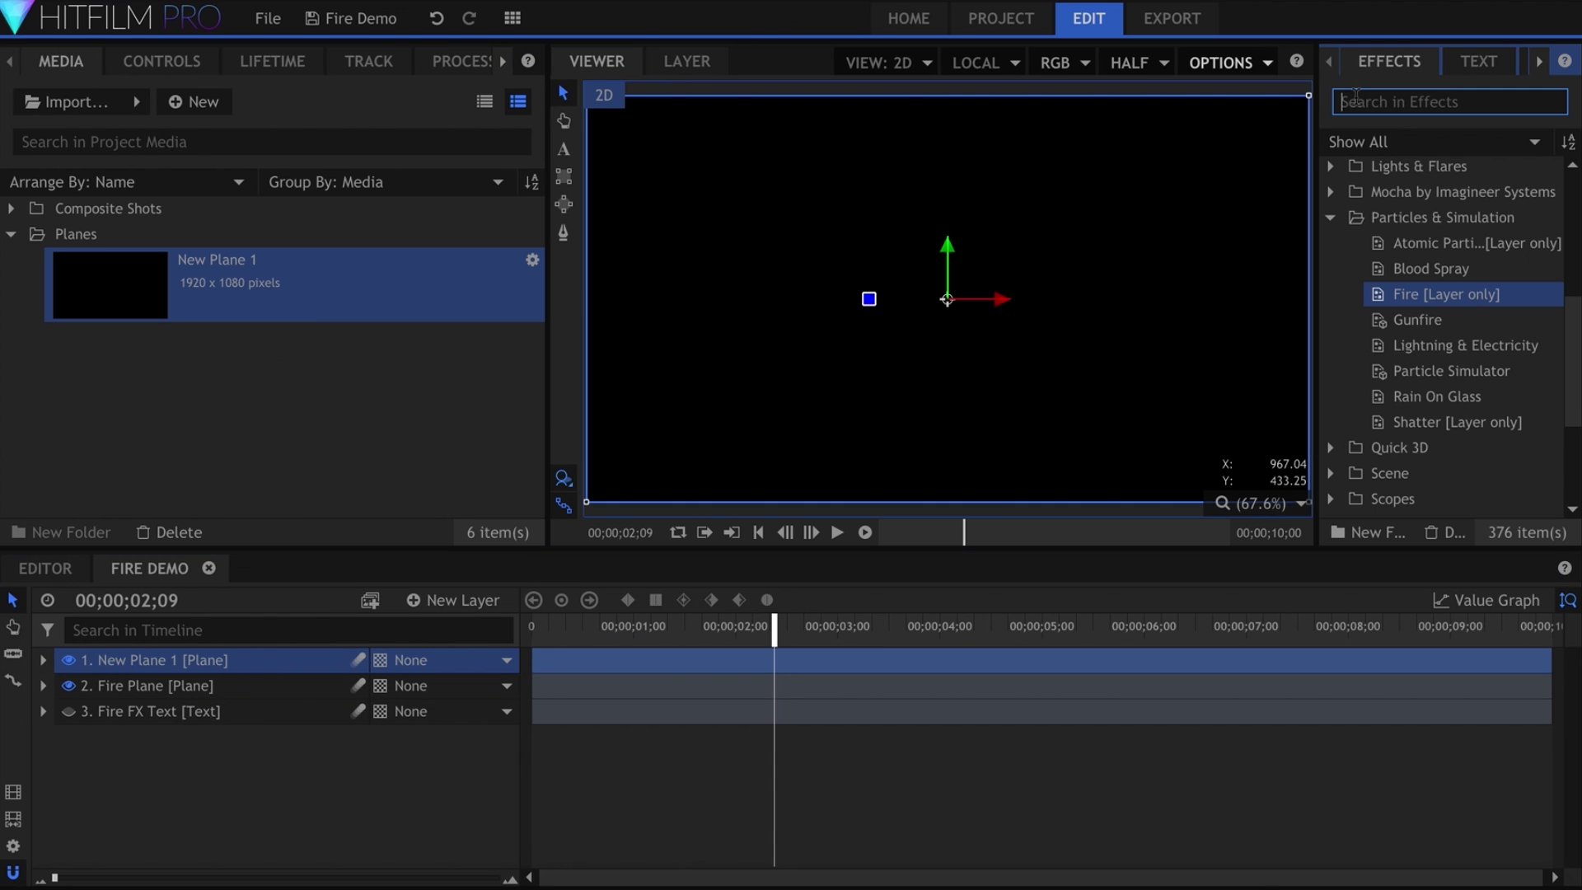
text(color gr)
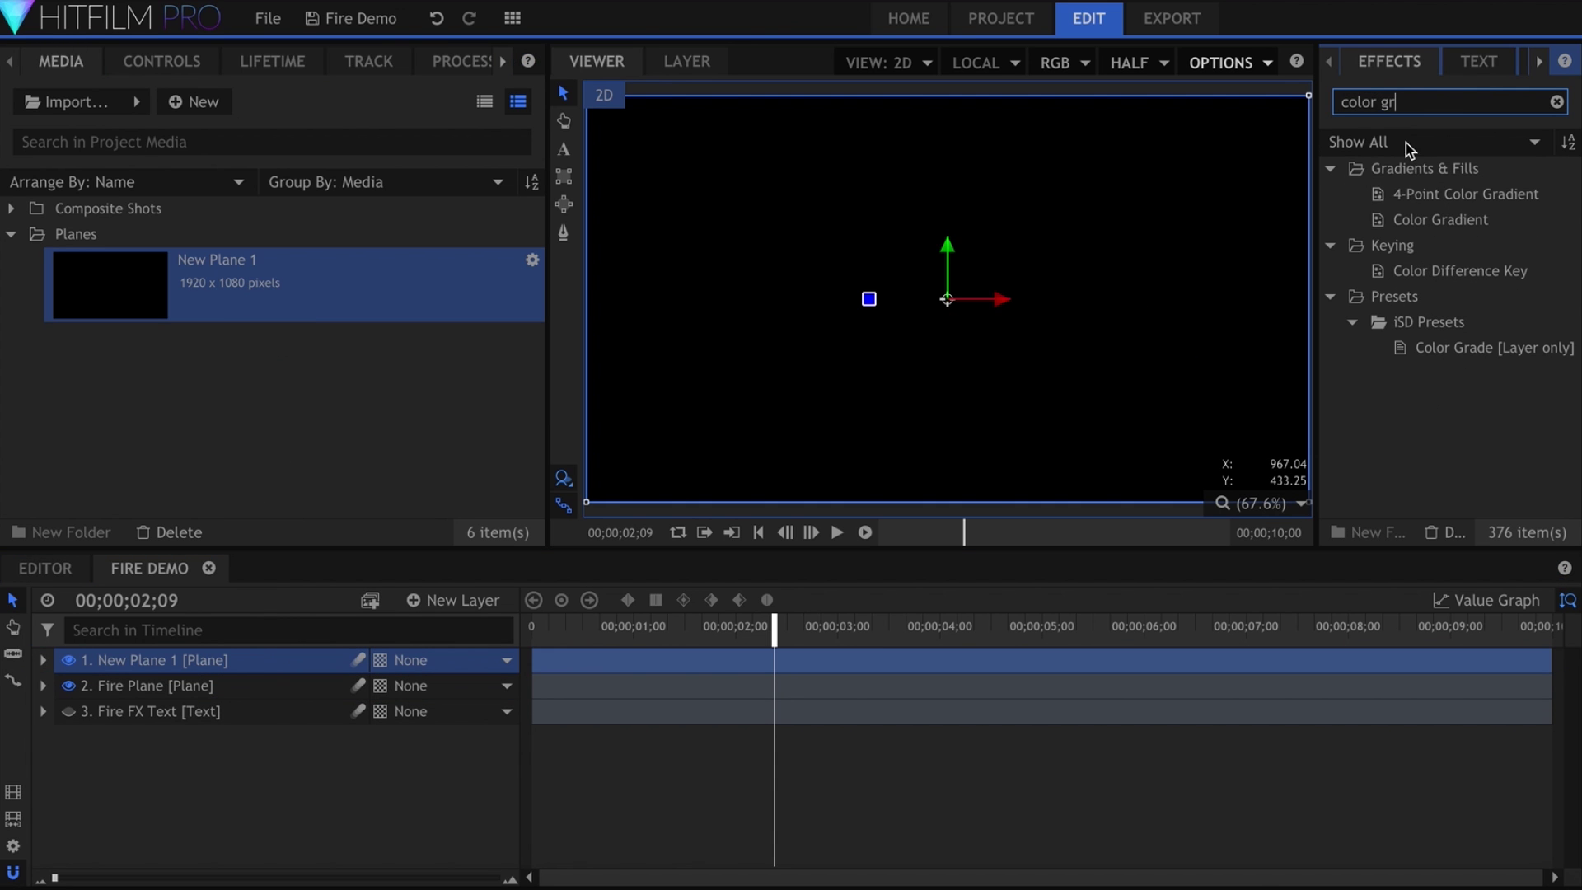
click(1438, 221)
click(308, 669)
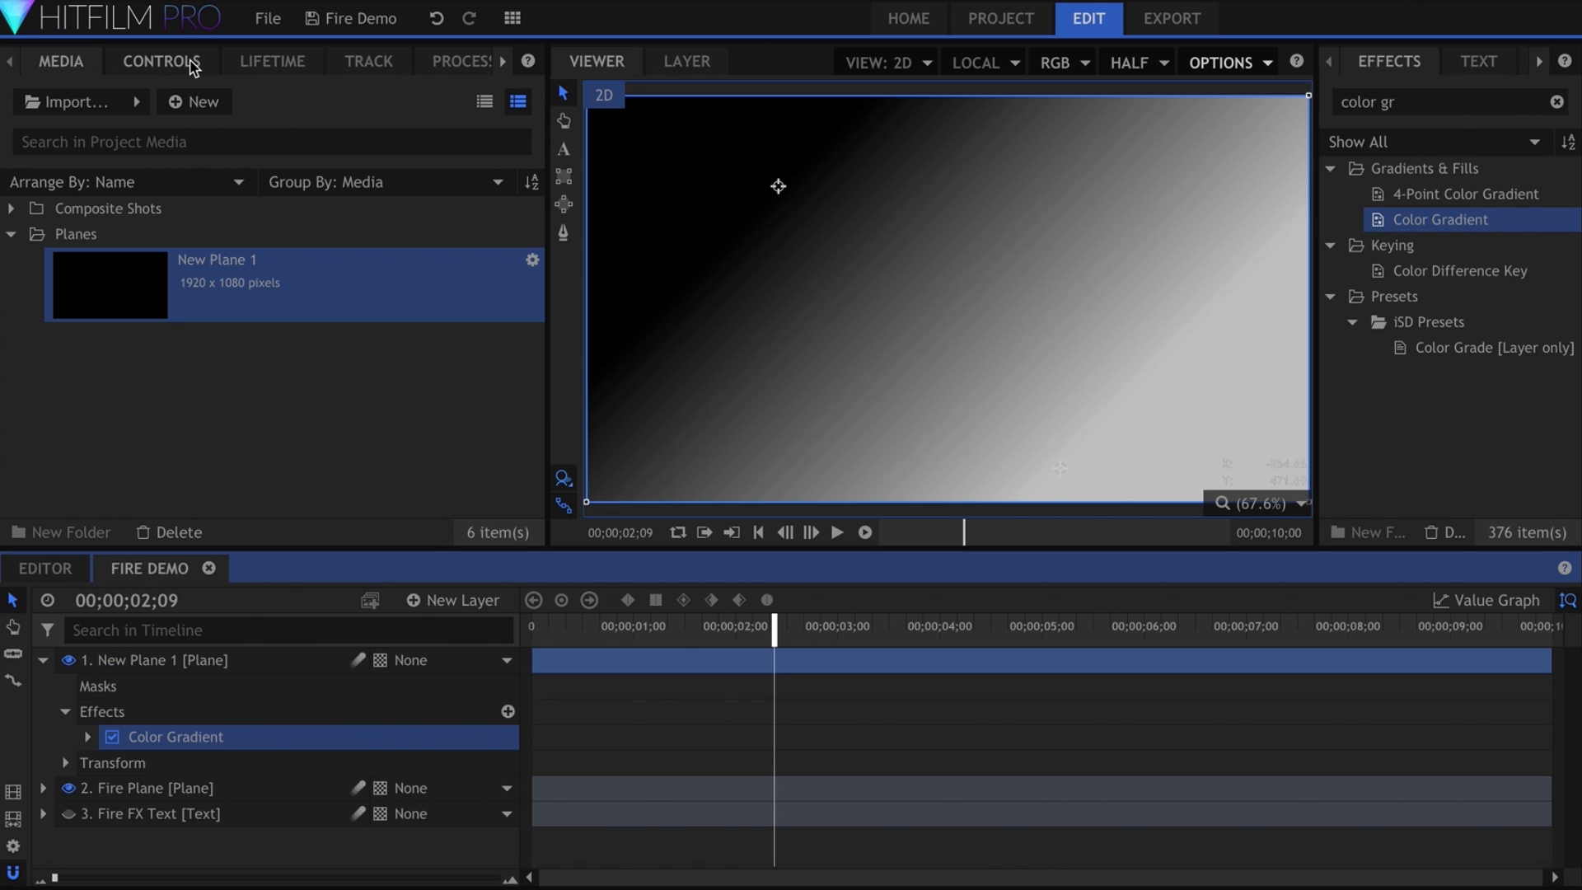
Set the gradient's Opacity to 100% and place its start and end points at the left and right edges.
click(163, 63)
click(36, 246)
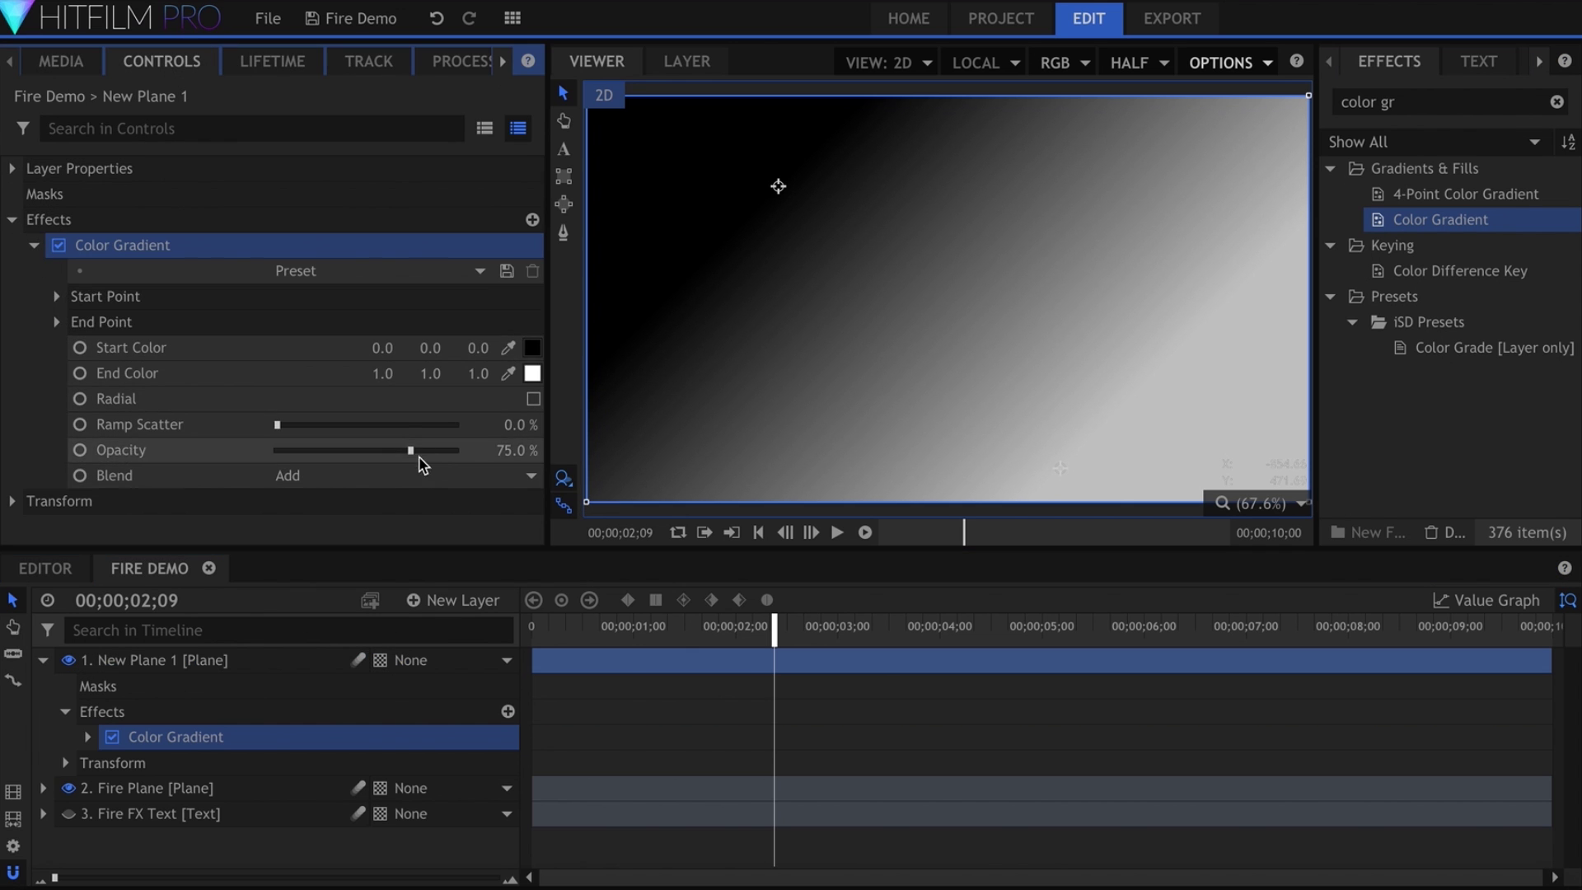
drag(417, 452, 511, 458)
drag(778, 187, 579, 322)
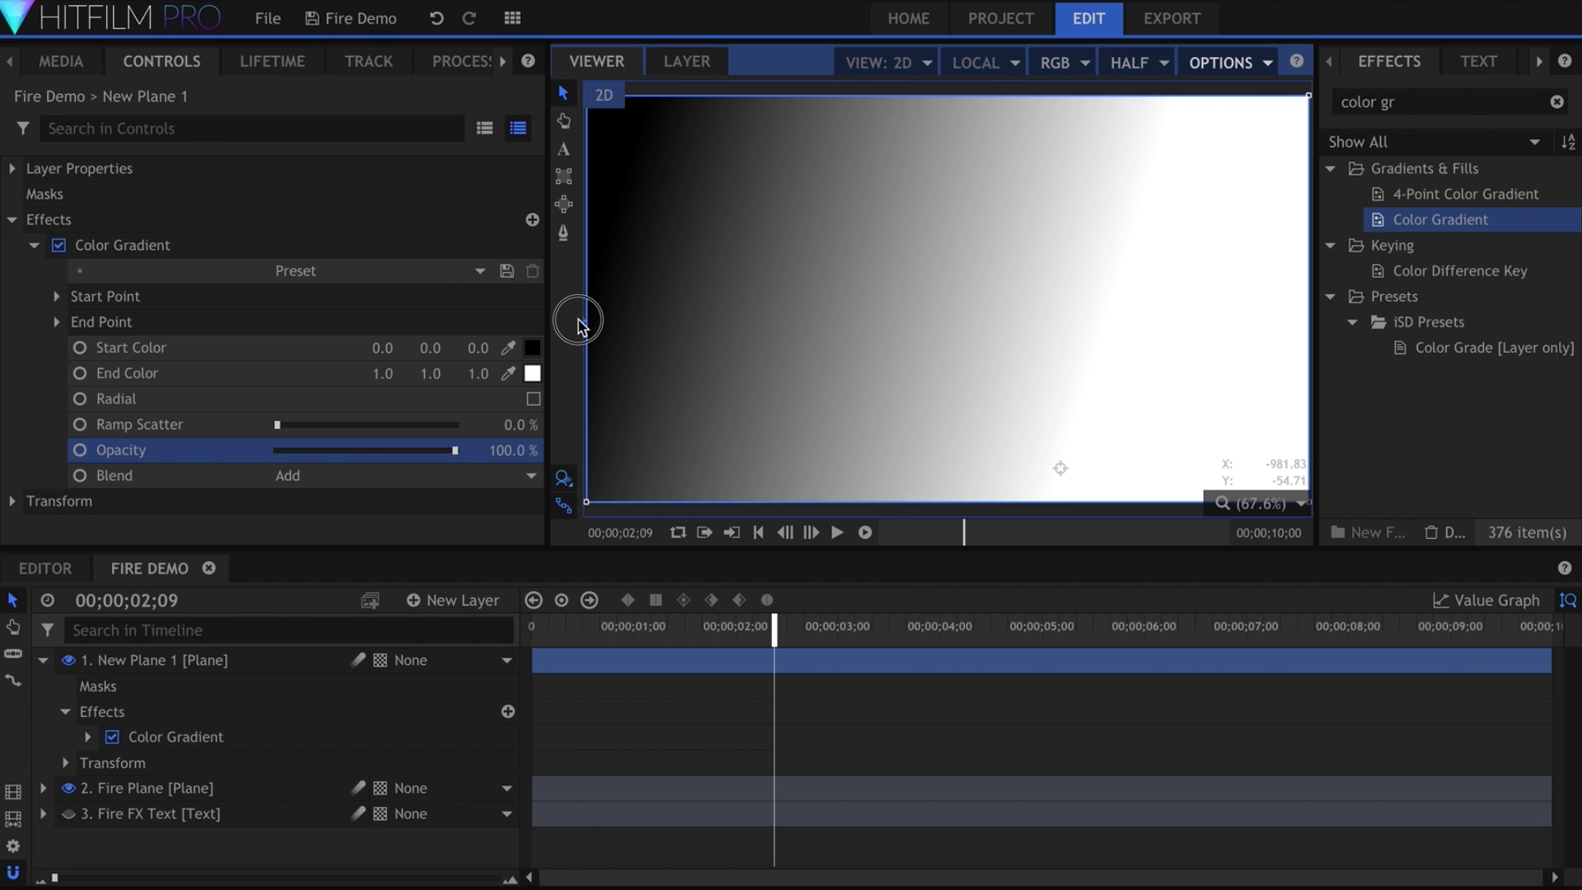
drag(1061, 472, 1319, 293)
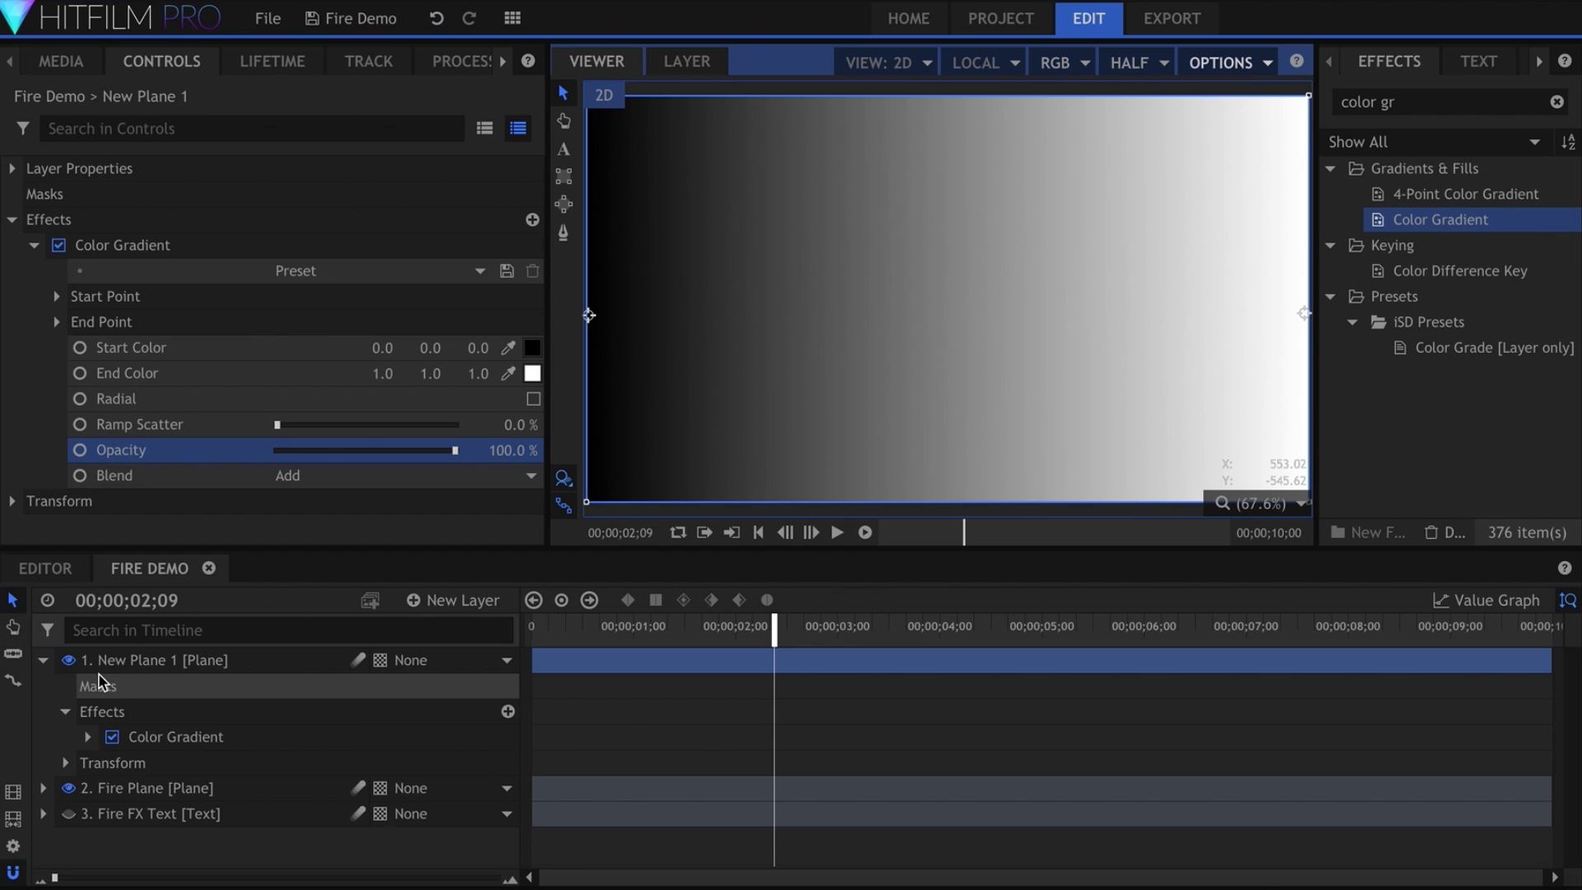
click(43, 660)
Move New Plane 1 to the bottom, hide it, and make it Fire's Burn Direction layer.
drag(133, 674, 141, 720)
click(66, 713)
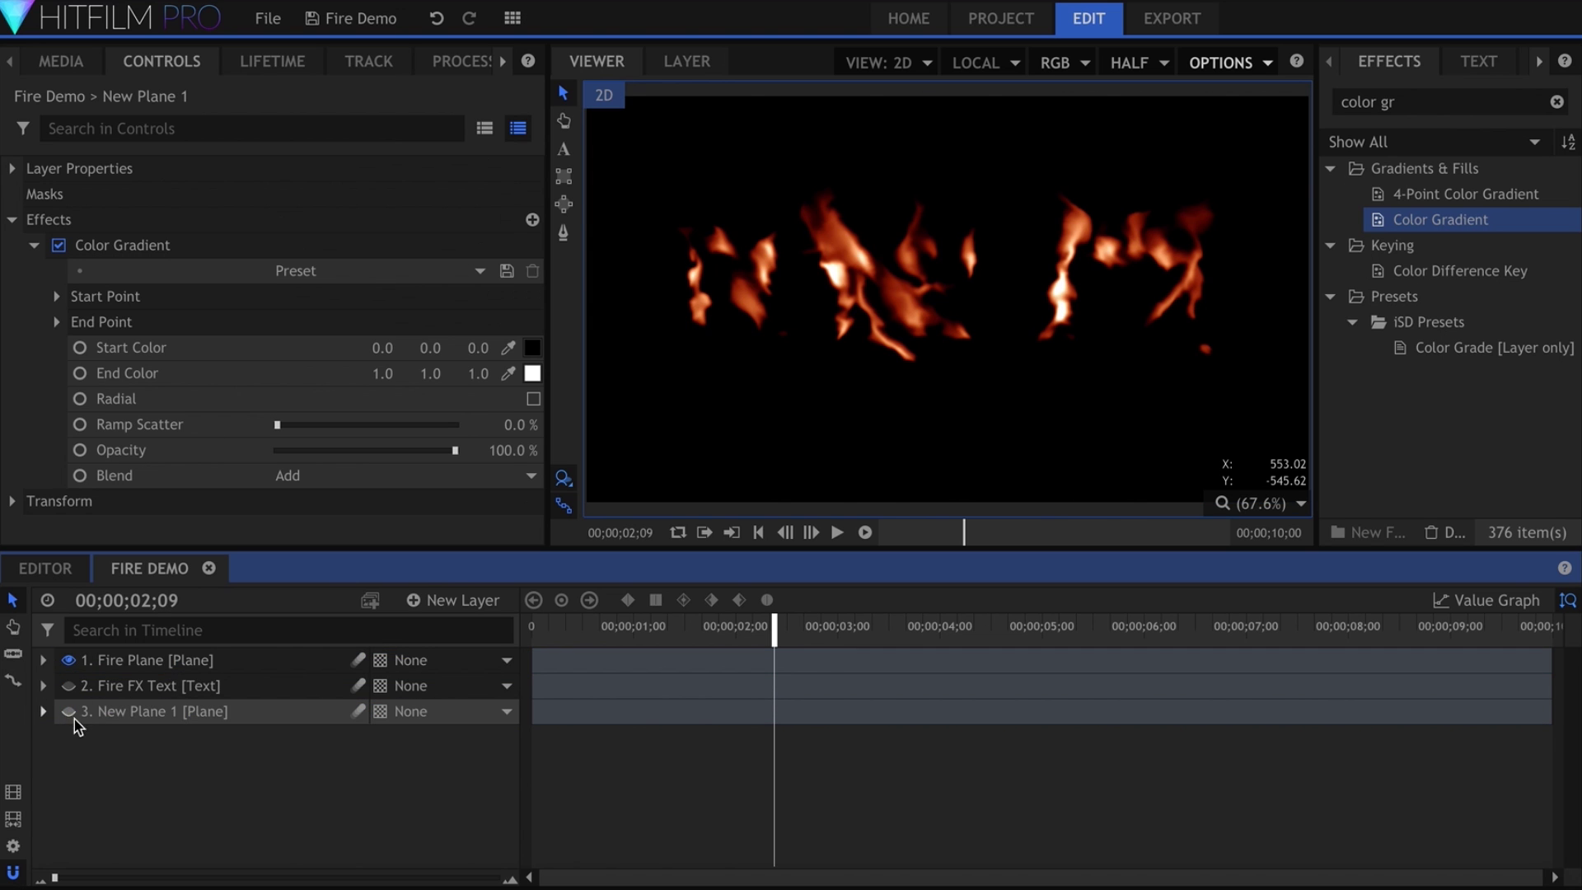
click(200, 666)
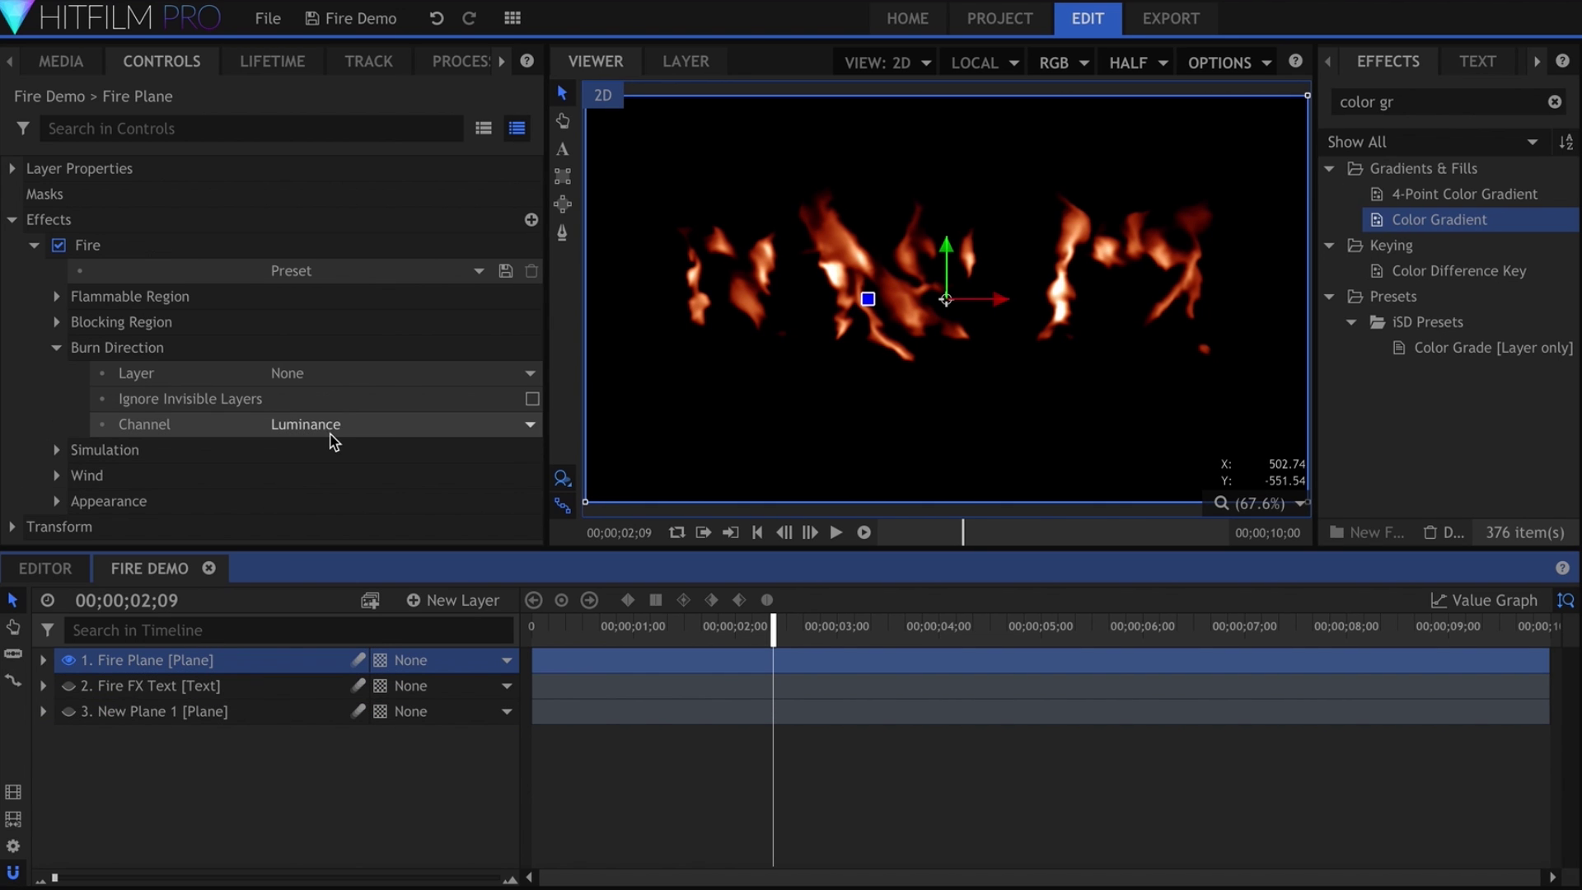
click(529, 374)
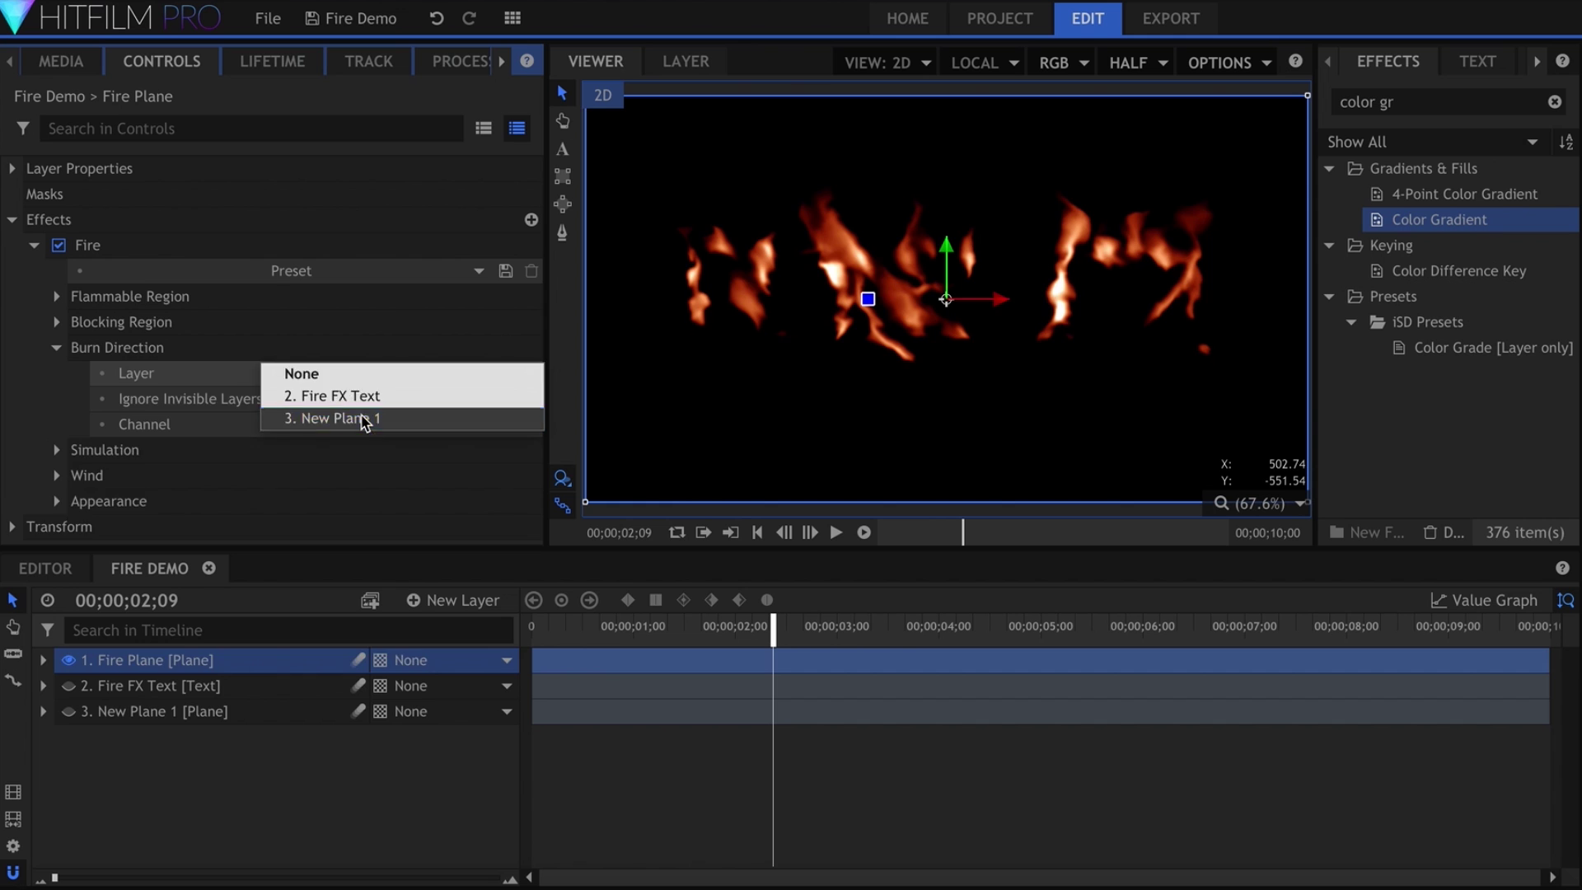
click(363, 419)
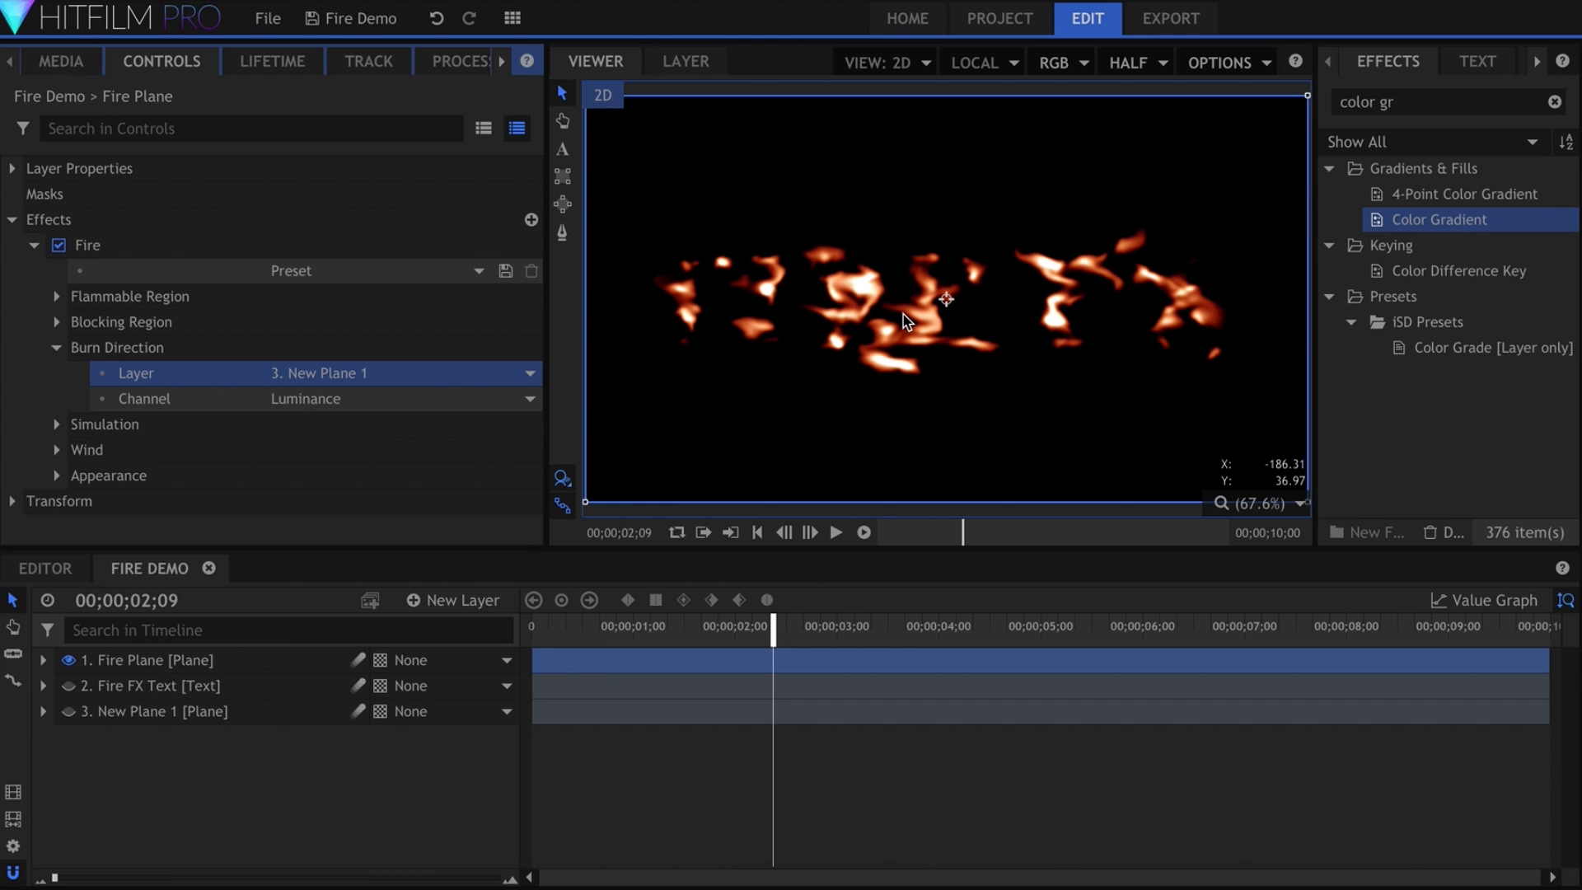
Preview the directional burn, briefly toggle the Fire Plane's visibility, and bring up New Plane 1's layer menu.
key(space)
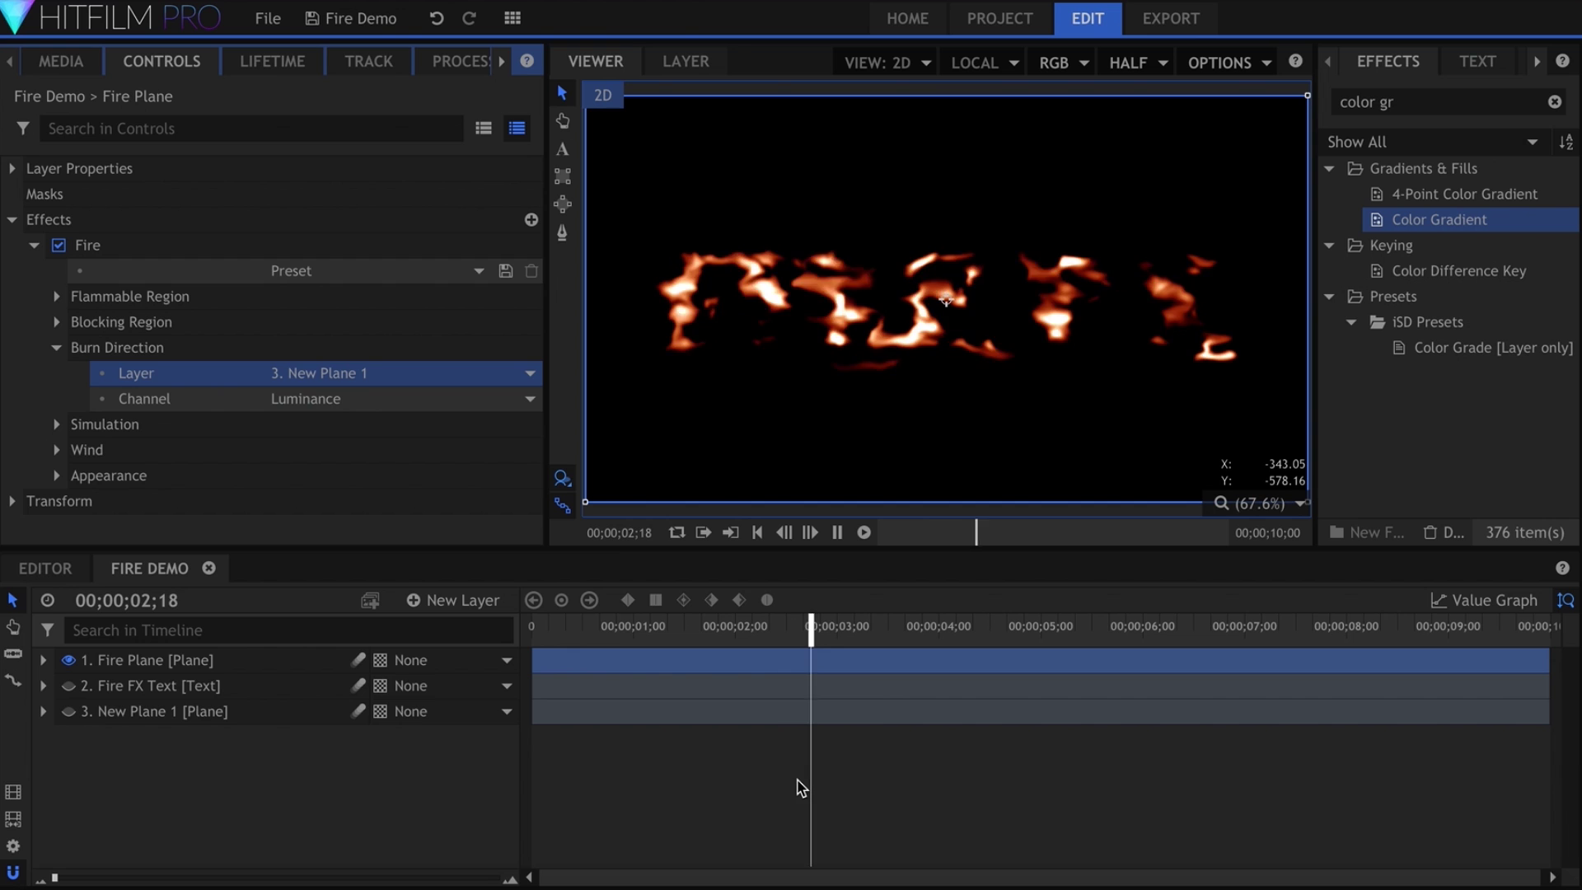
key(space)
click(68, 660)
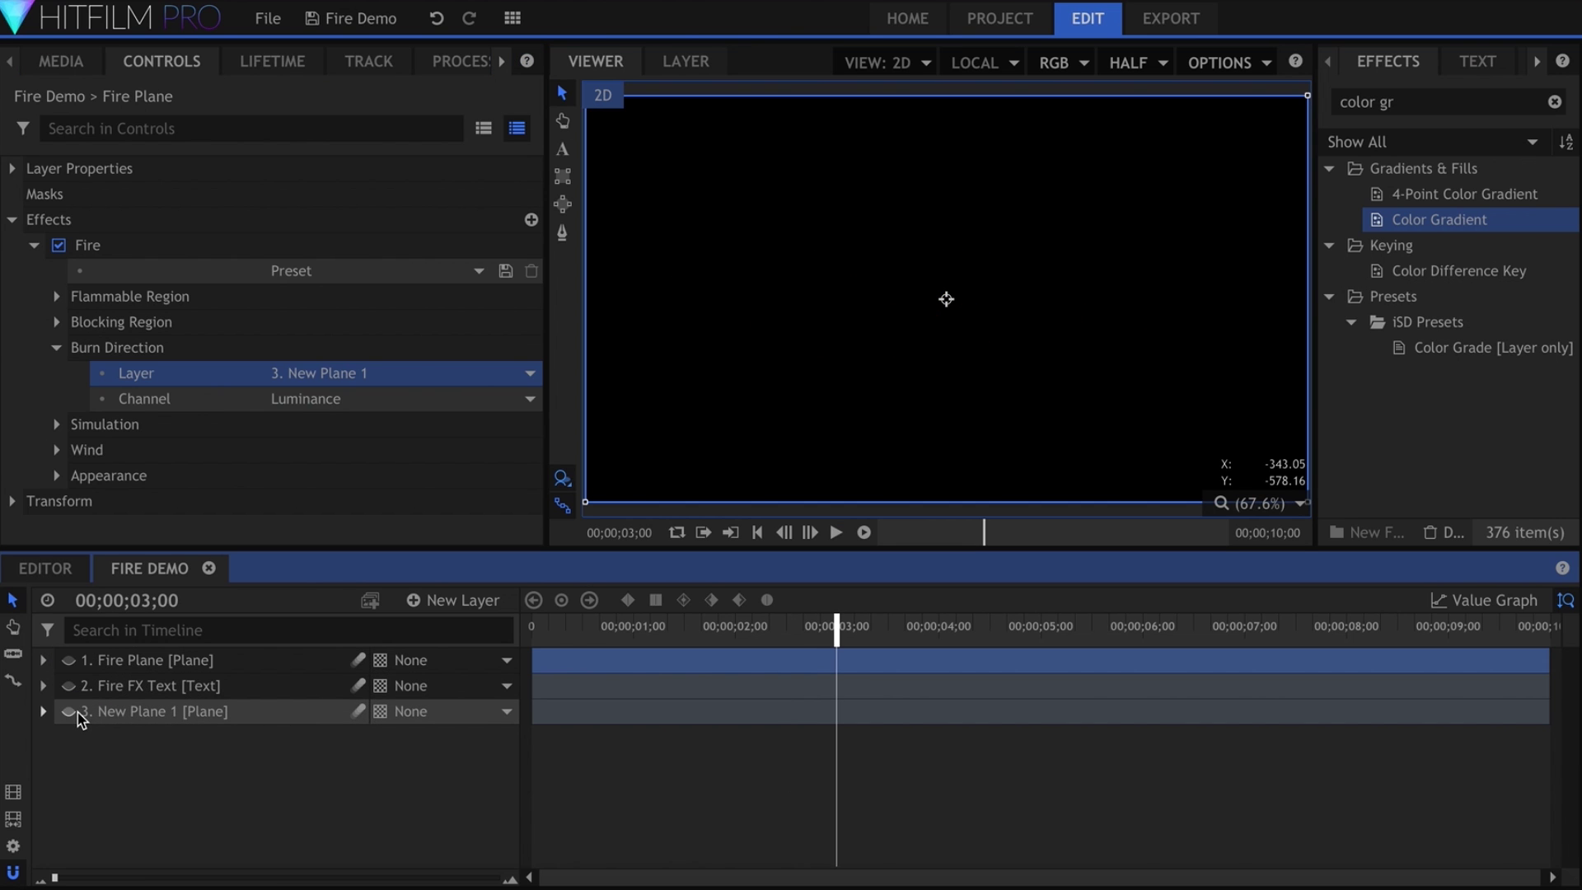
click(68, 661)
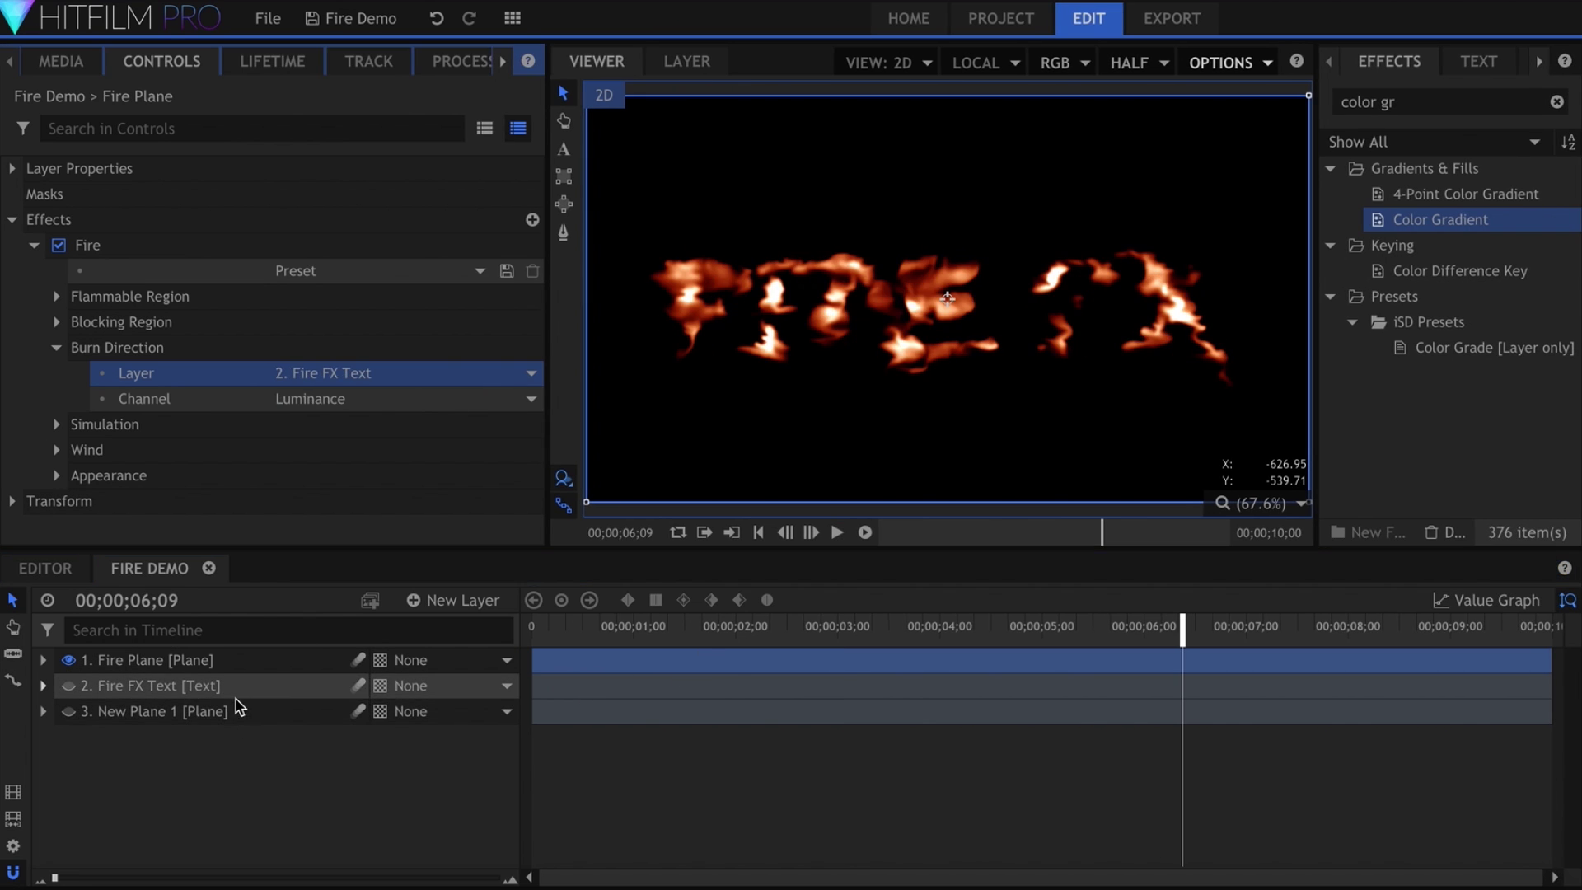
right_click(238, 712)
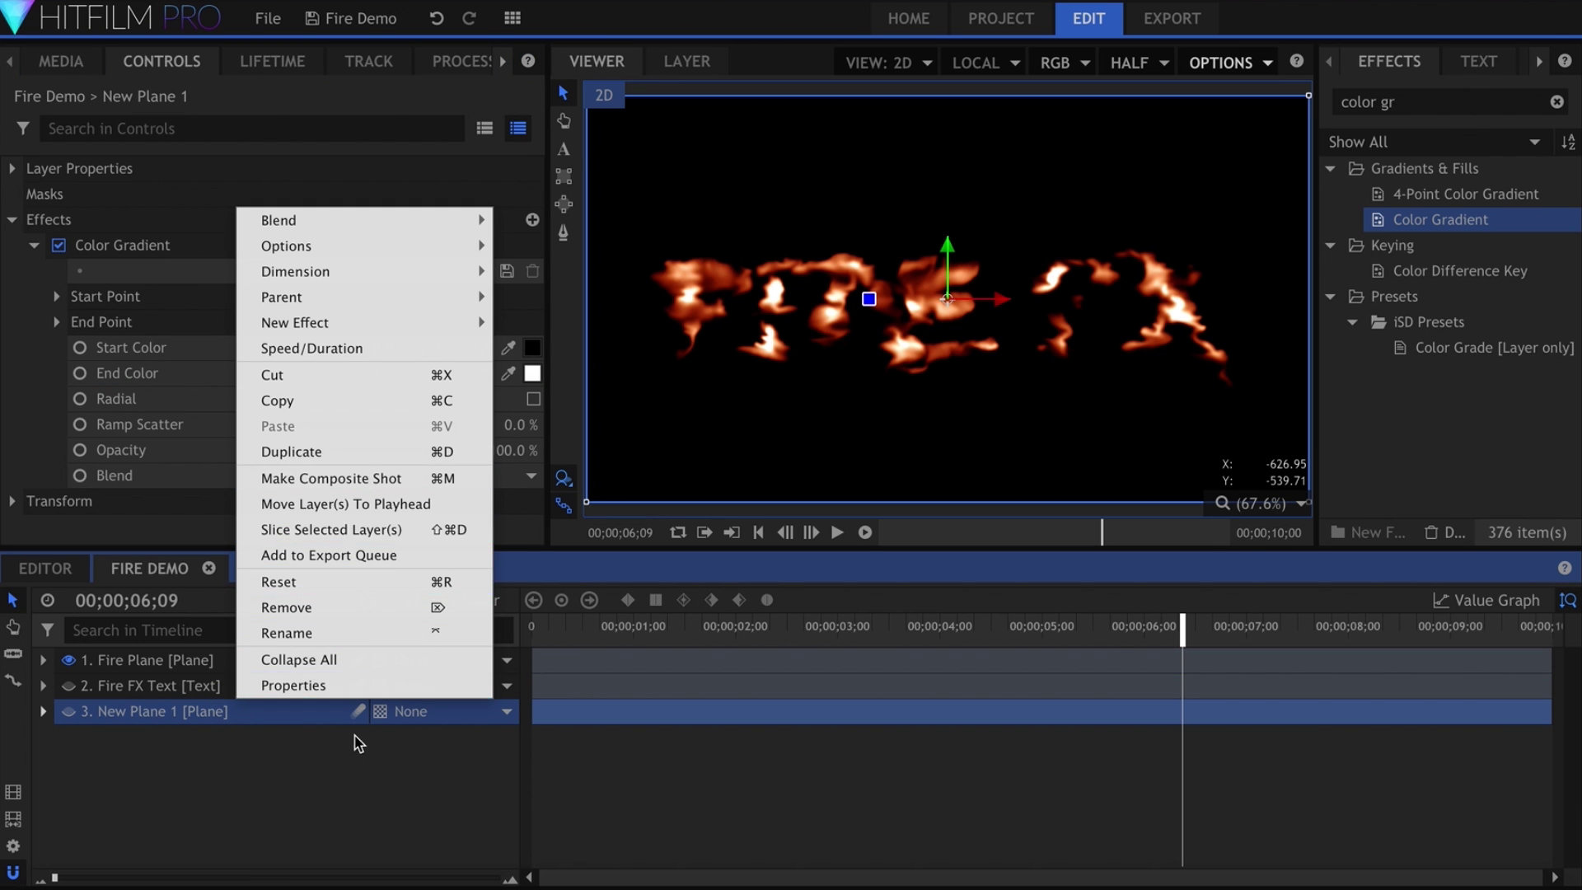
Add a new Grade layer and place it just above New Plane 1.
click(358, 742)
click(361, 769)
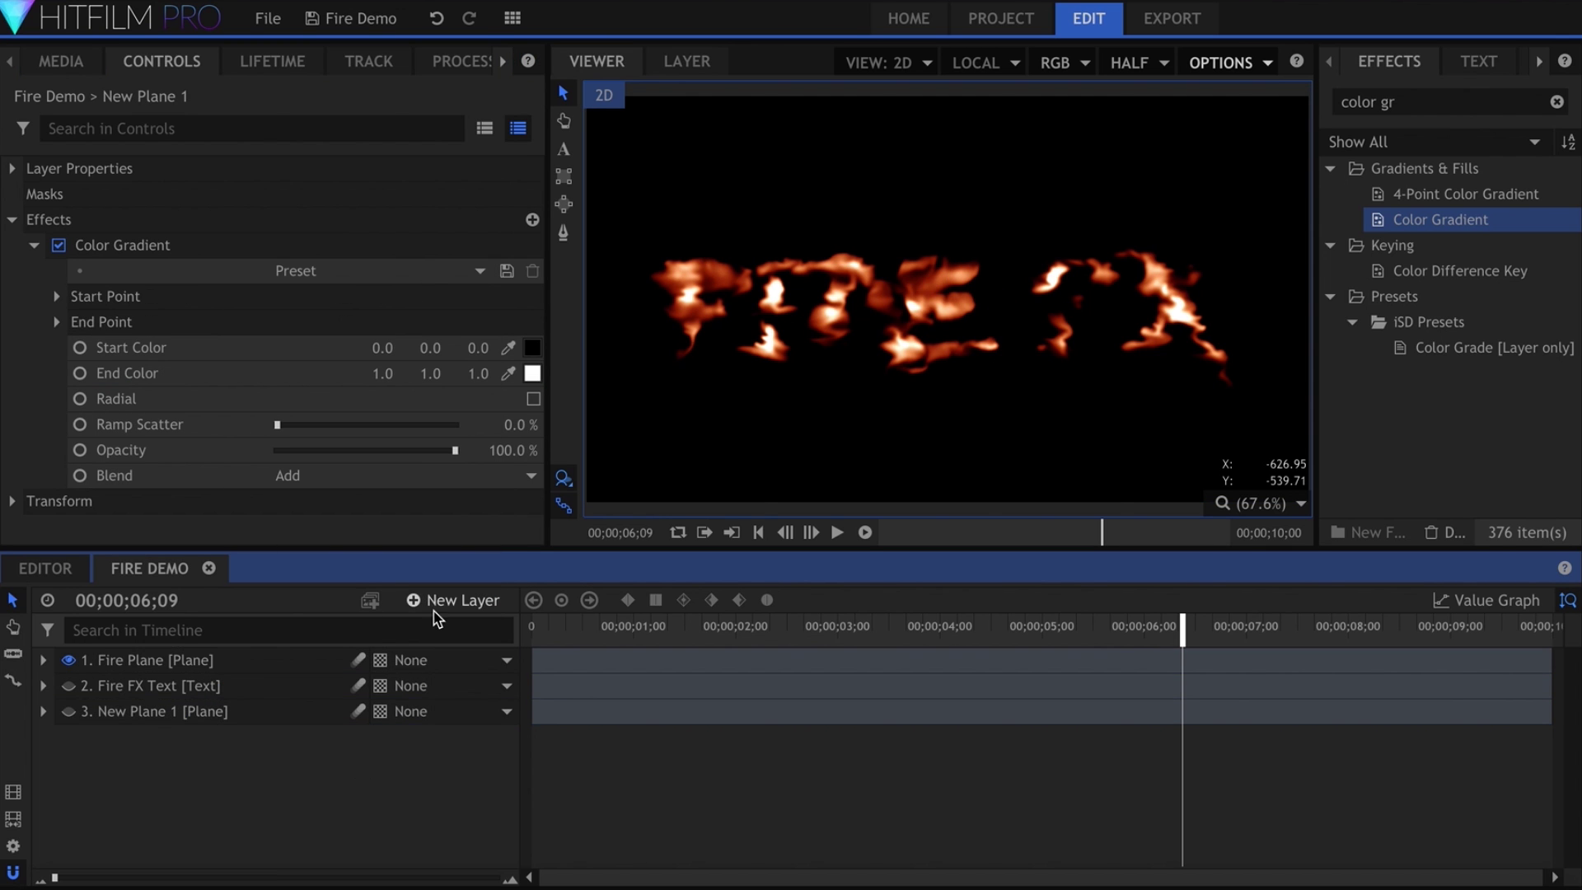
click(443, 602)
click(445, 680)
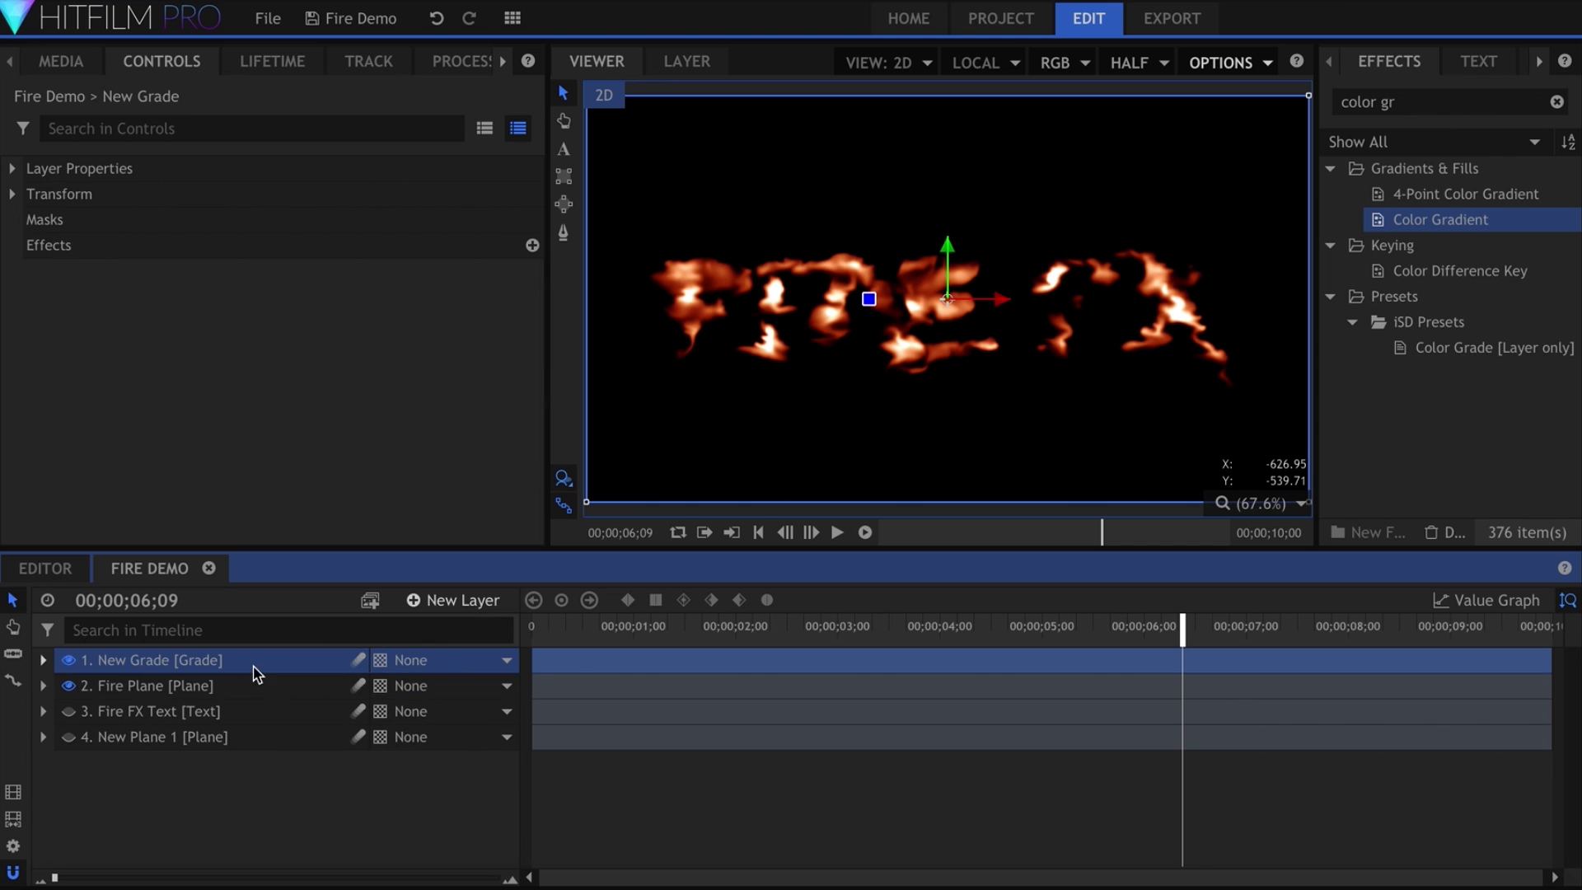
drag(254, 671, 255, 726)
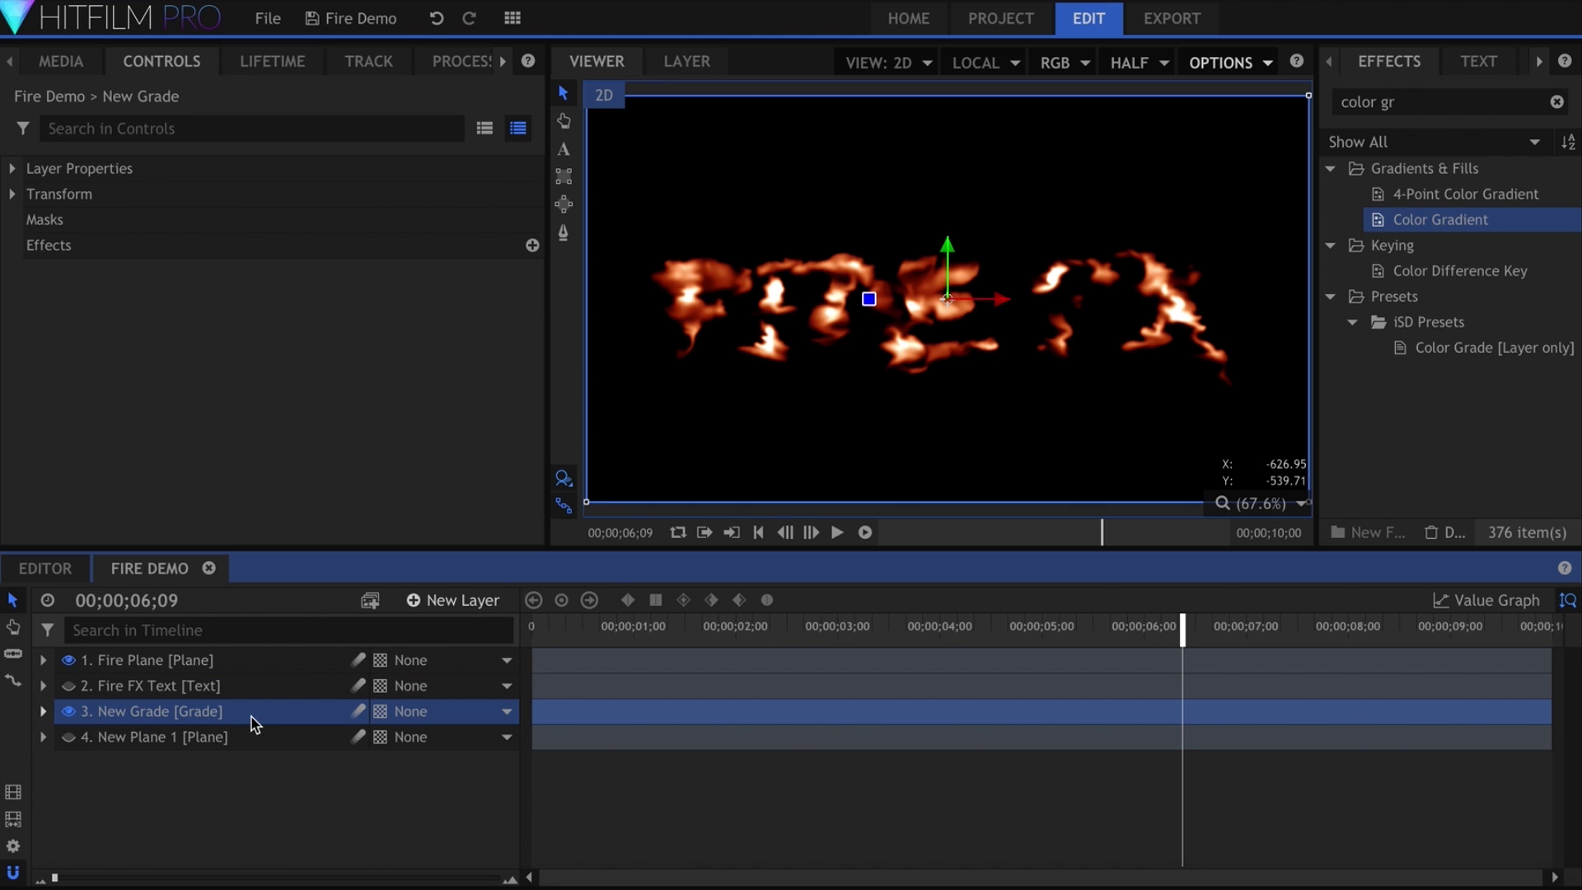
Set Fire's Burn Direction layer to New Grade and preview from about one second.
click(245, 669)
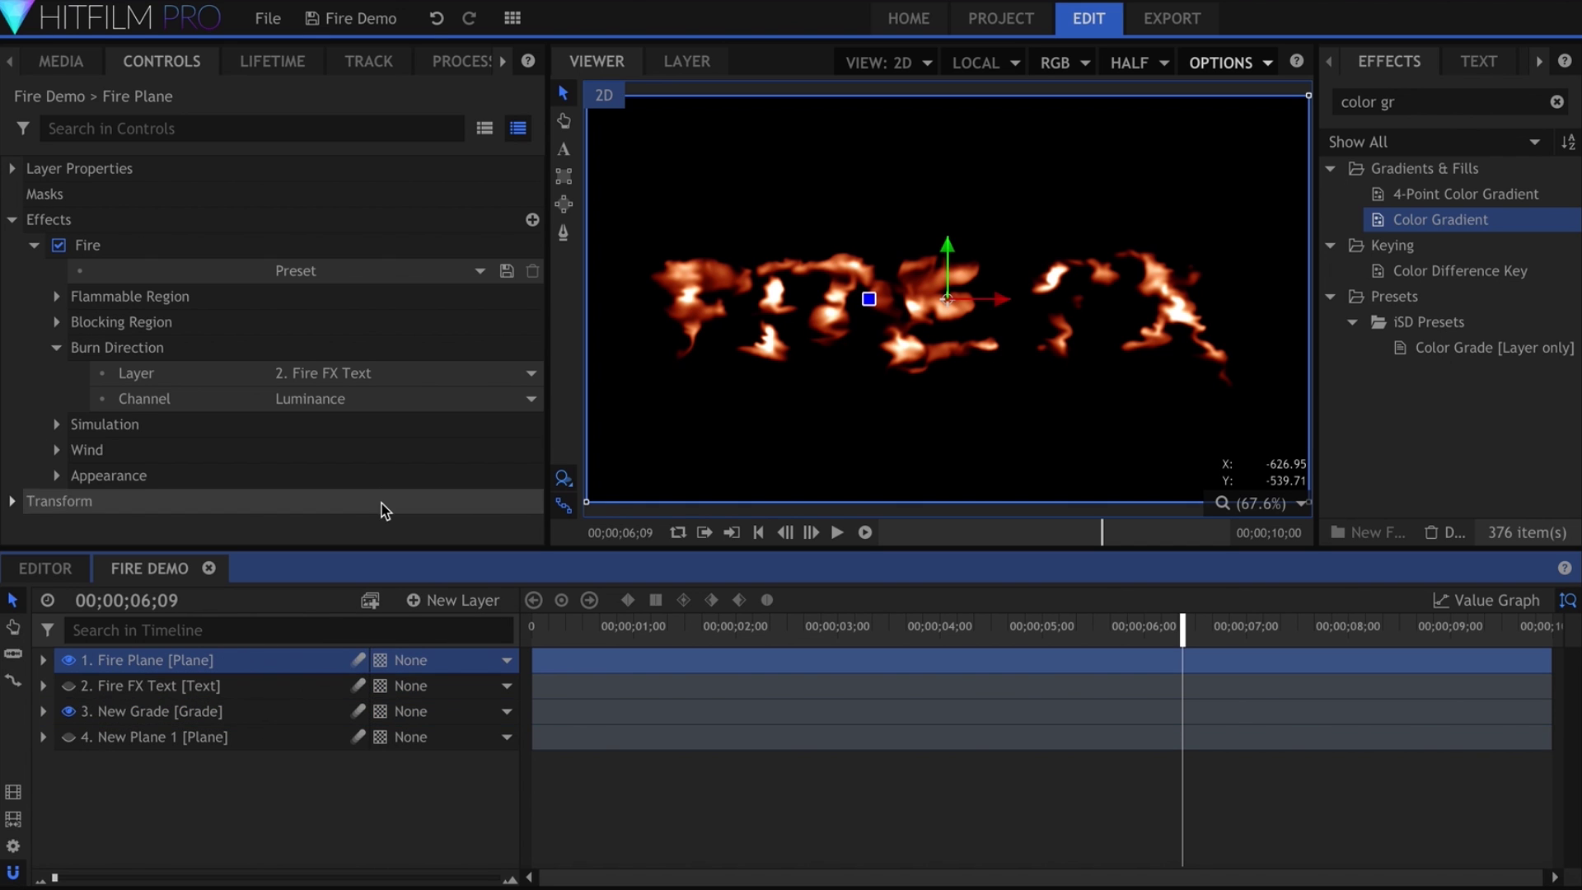
click(363, 373)
click(379, 418)
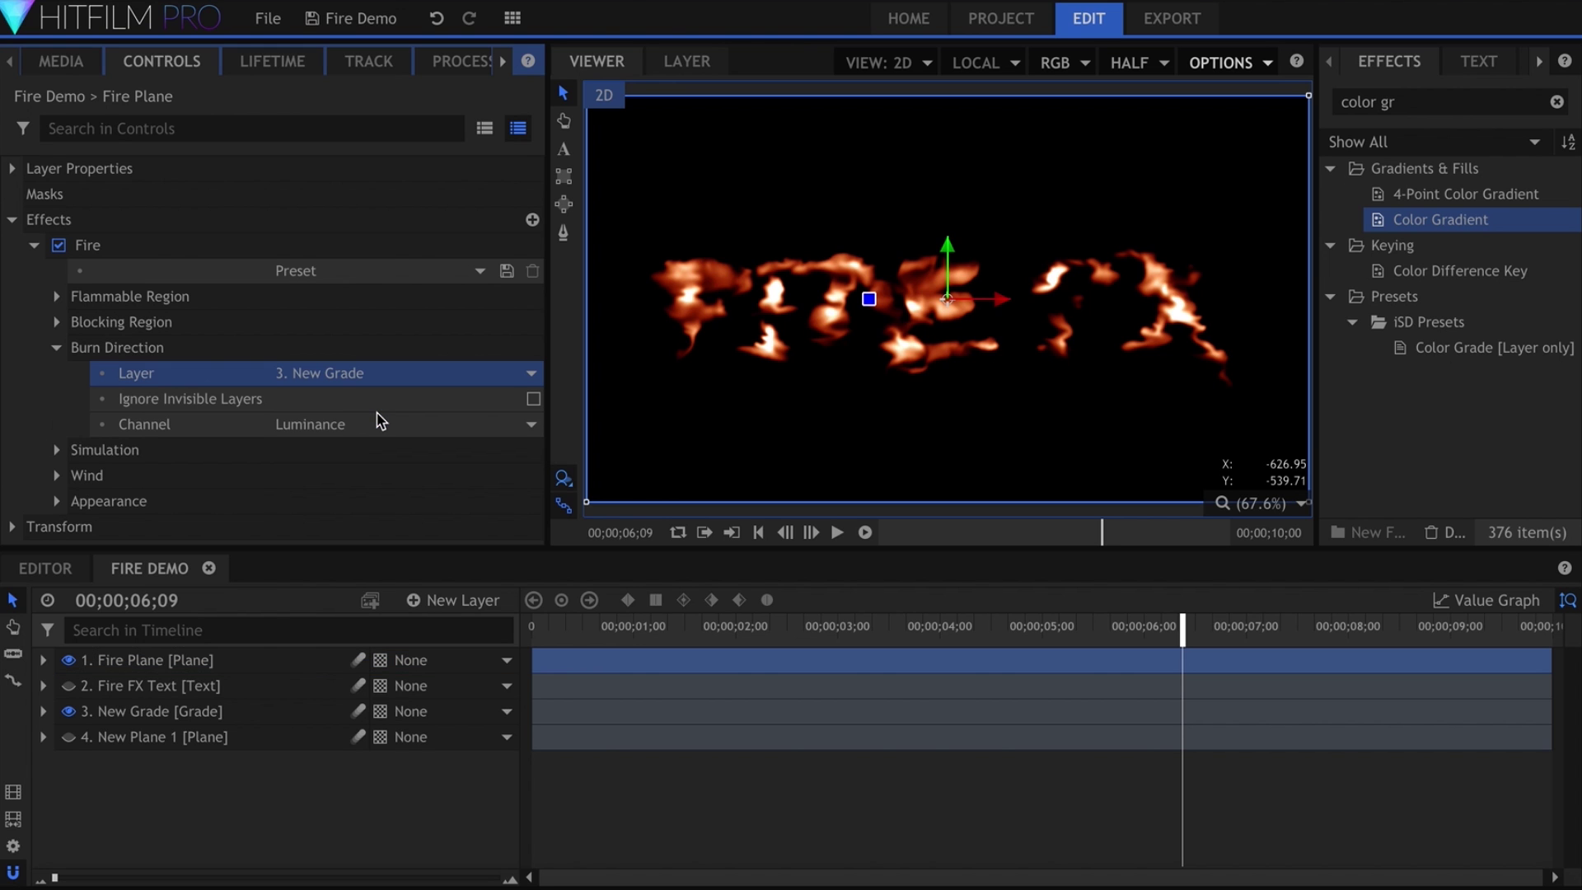
click(663, 628)
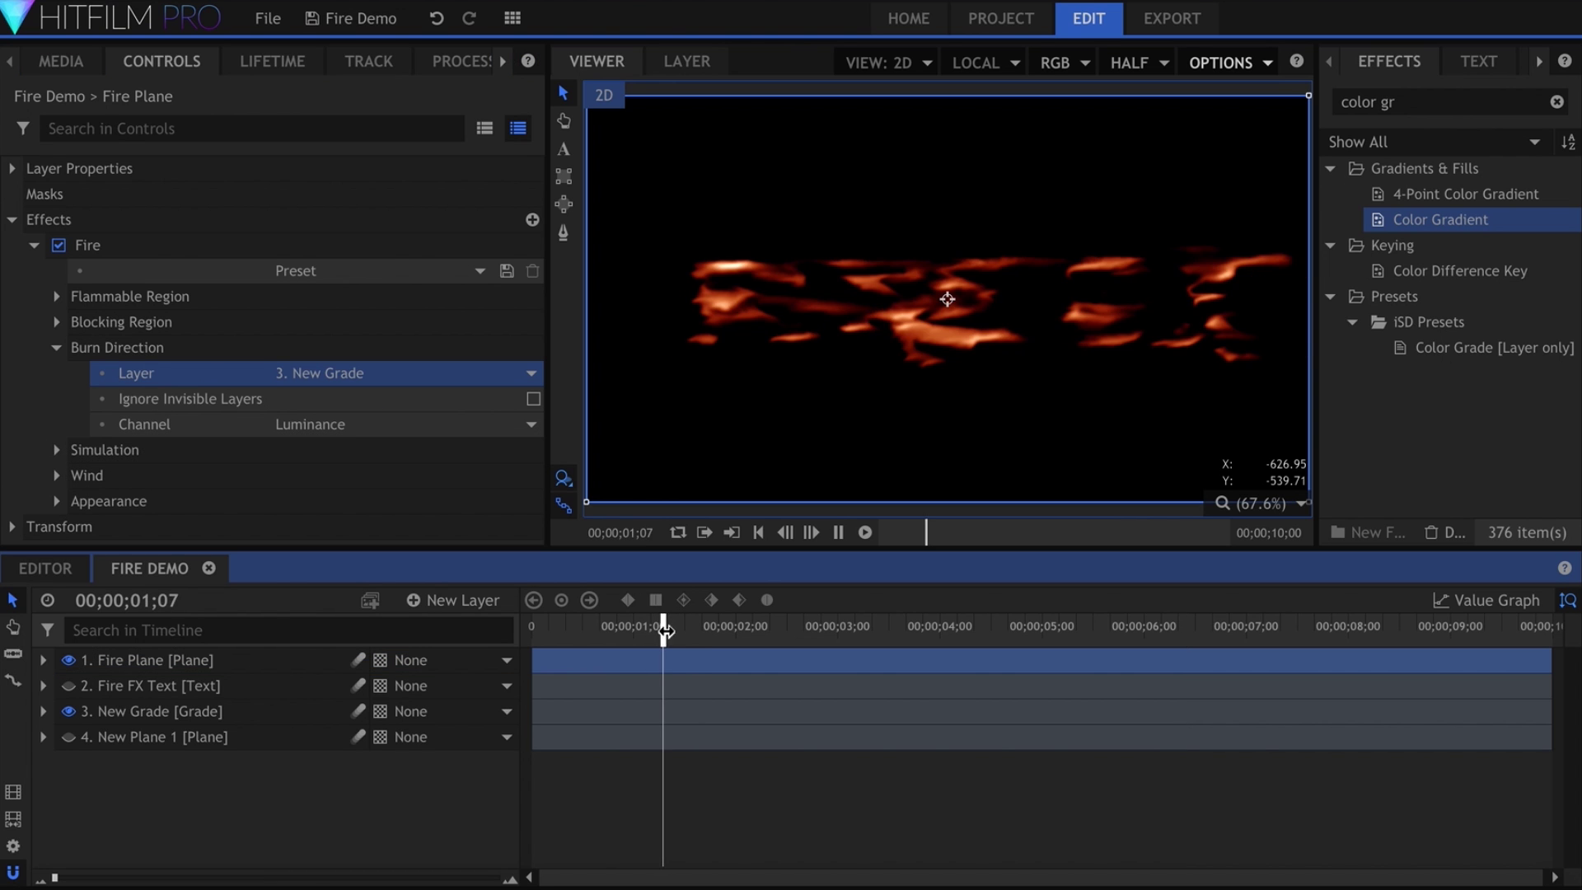
key(space)
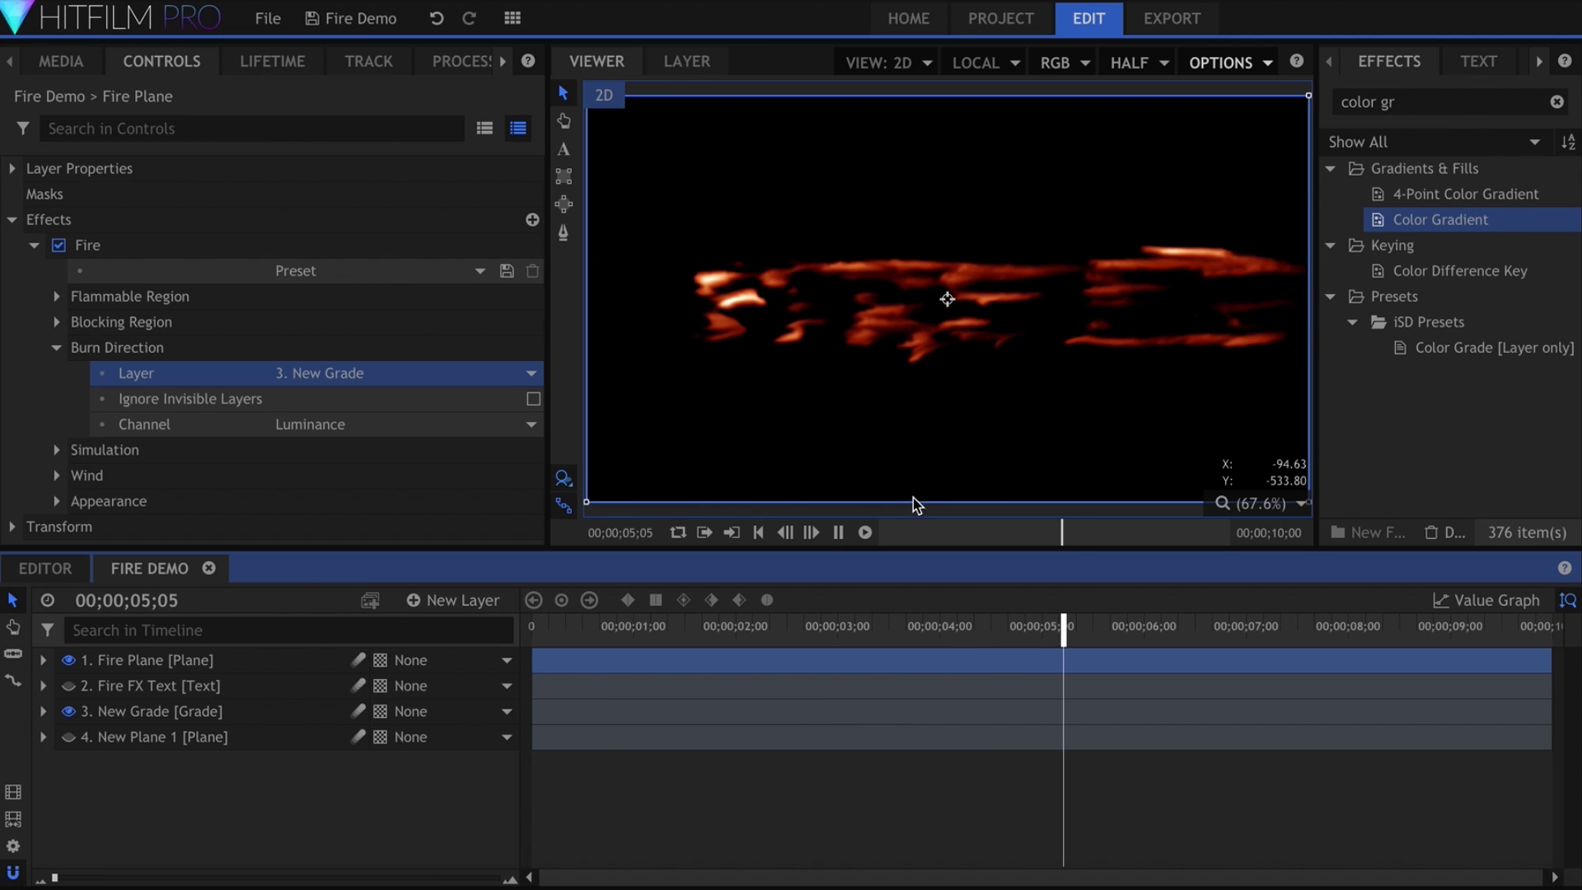
key(space)
click(256, 707)
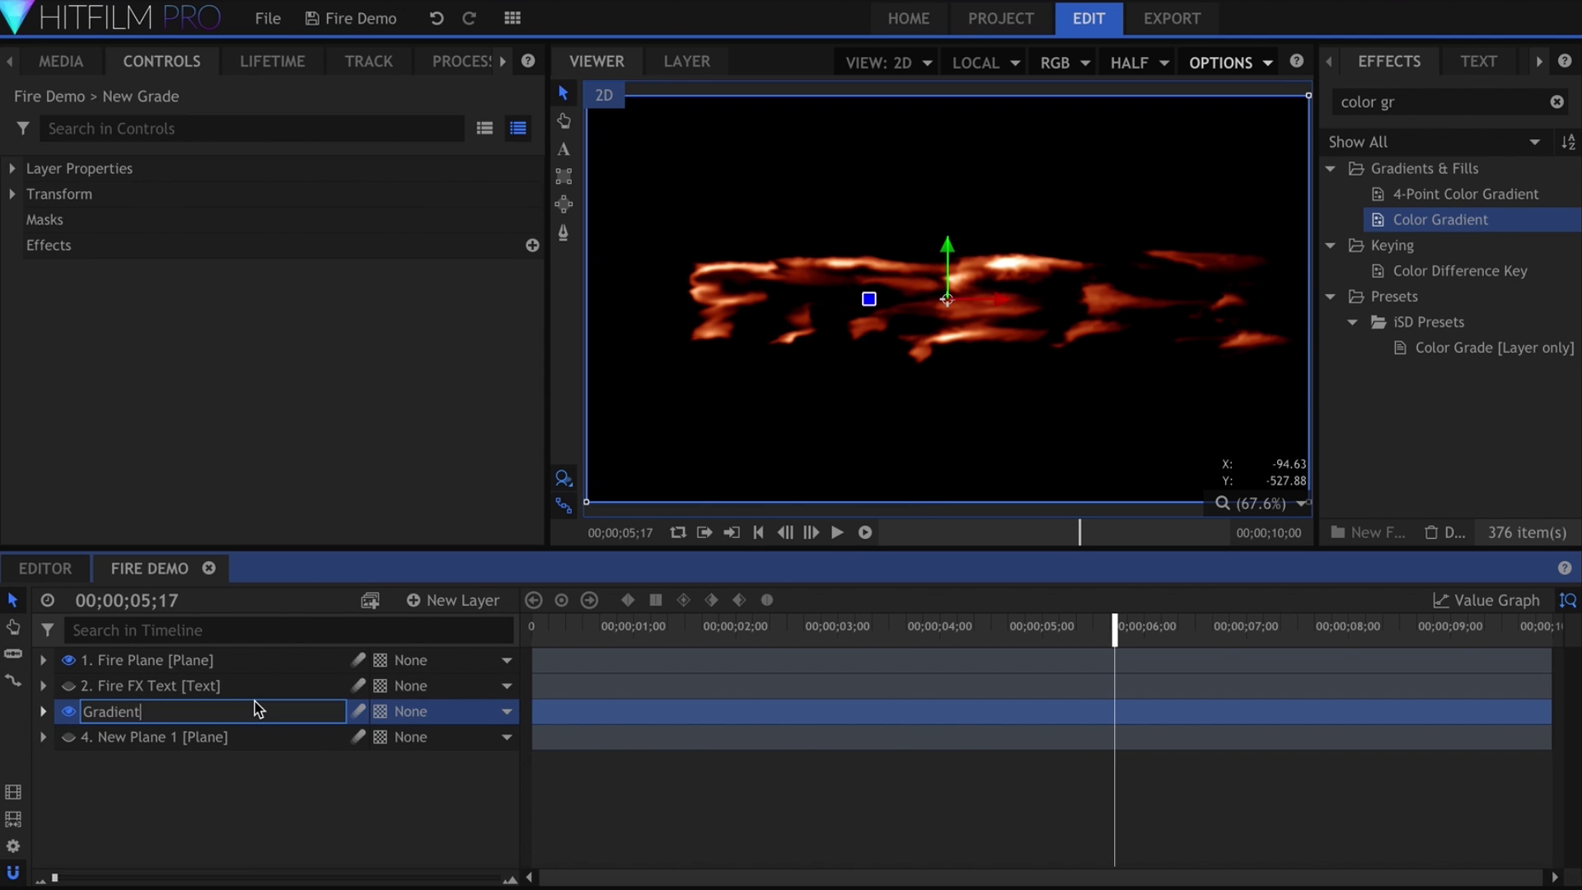
Reposition the Gradient plane's Color Gradient points in the viewer, then select both gradient layers.
click(270, 745)
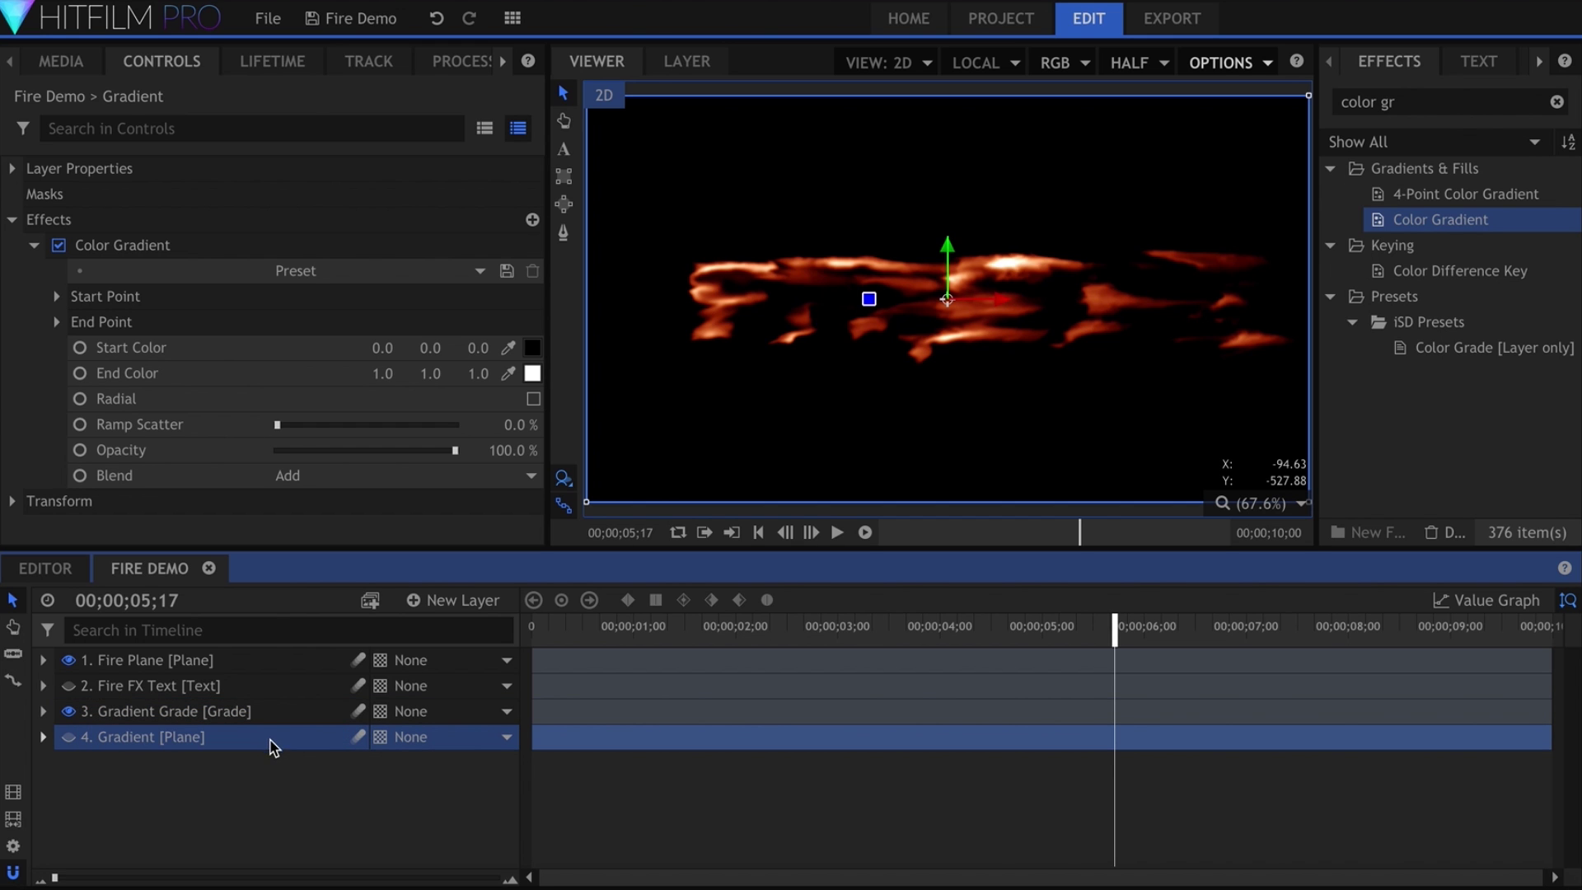
click(167, 250)
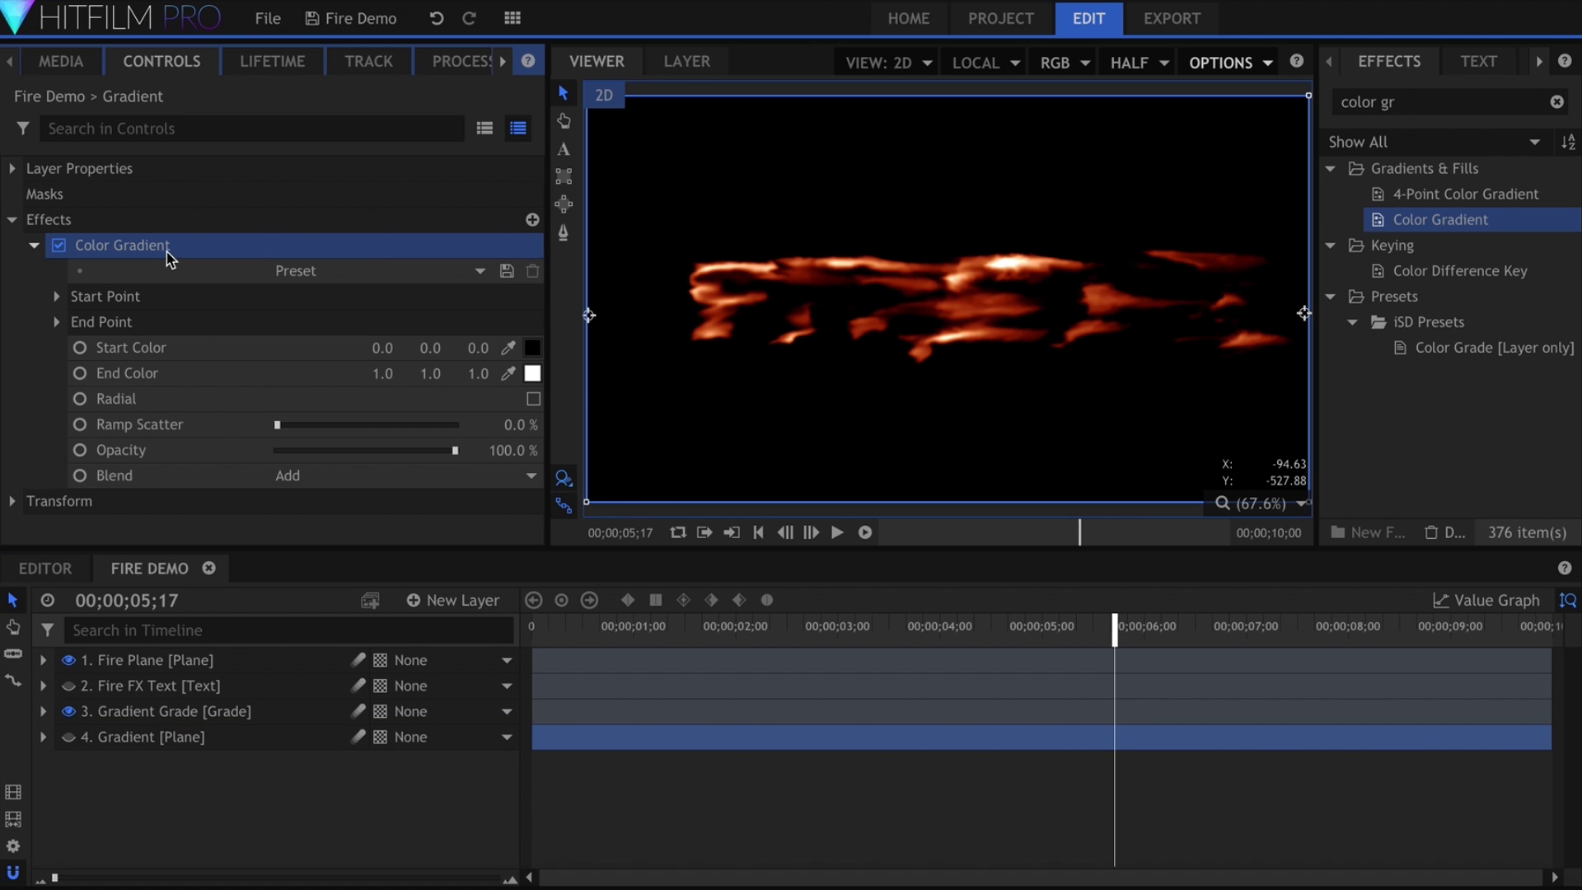
drag(593, 322, 1077, 429)
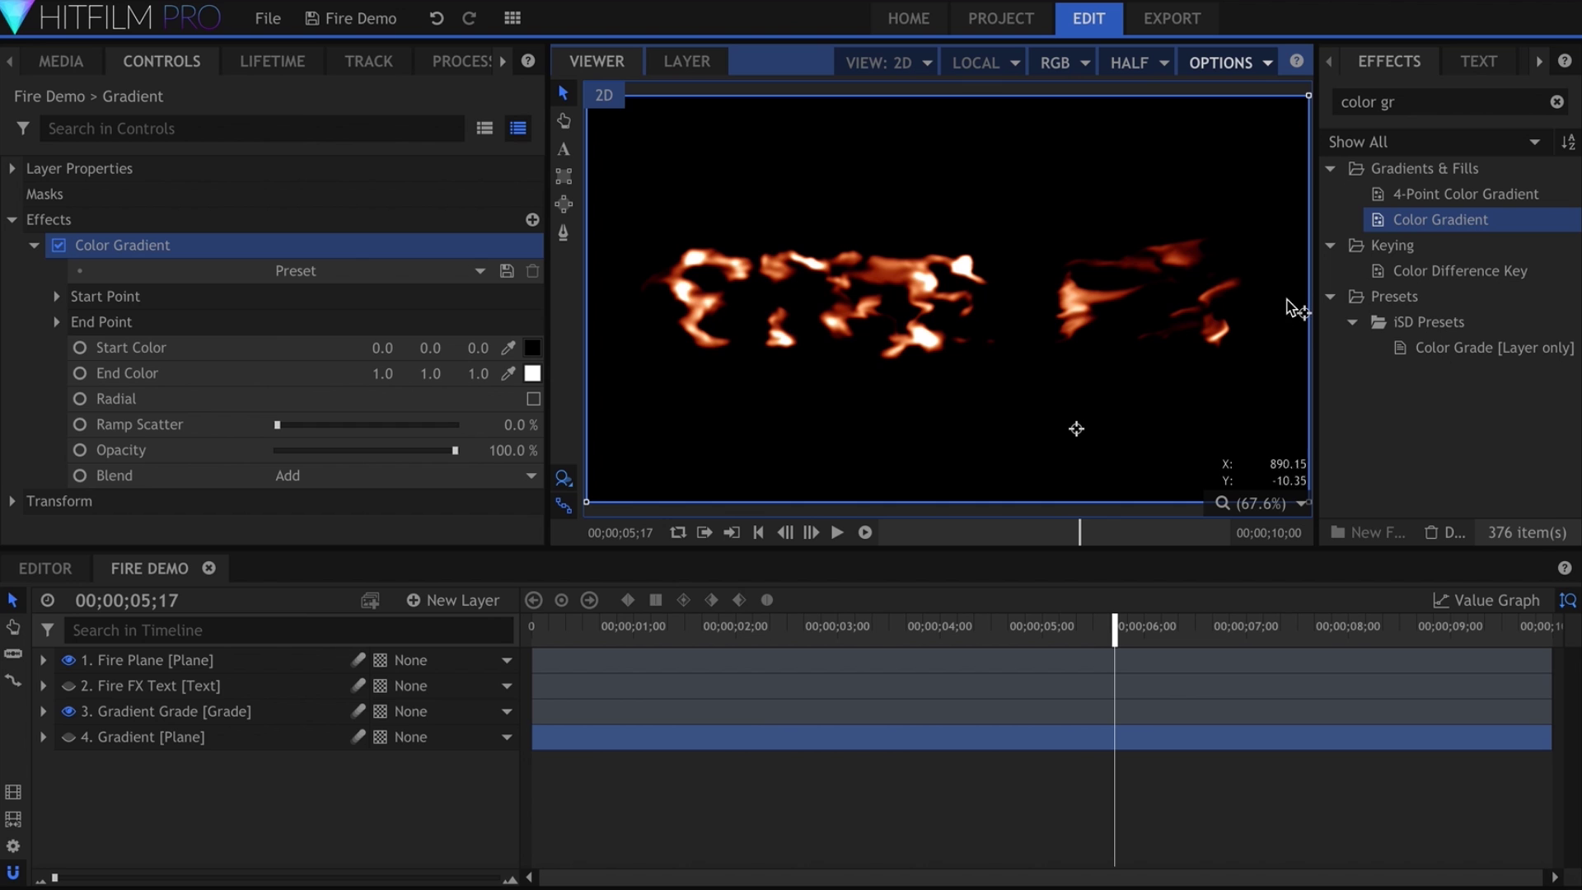
drag(845, 282, 687, 218)
click(239, 712)
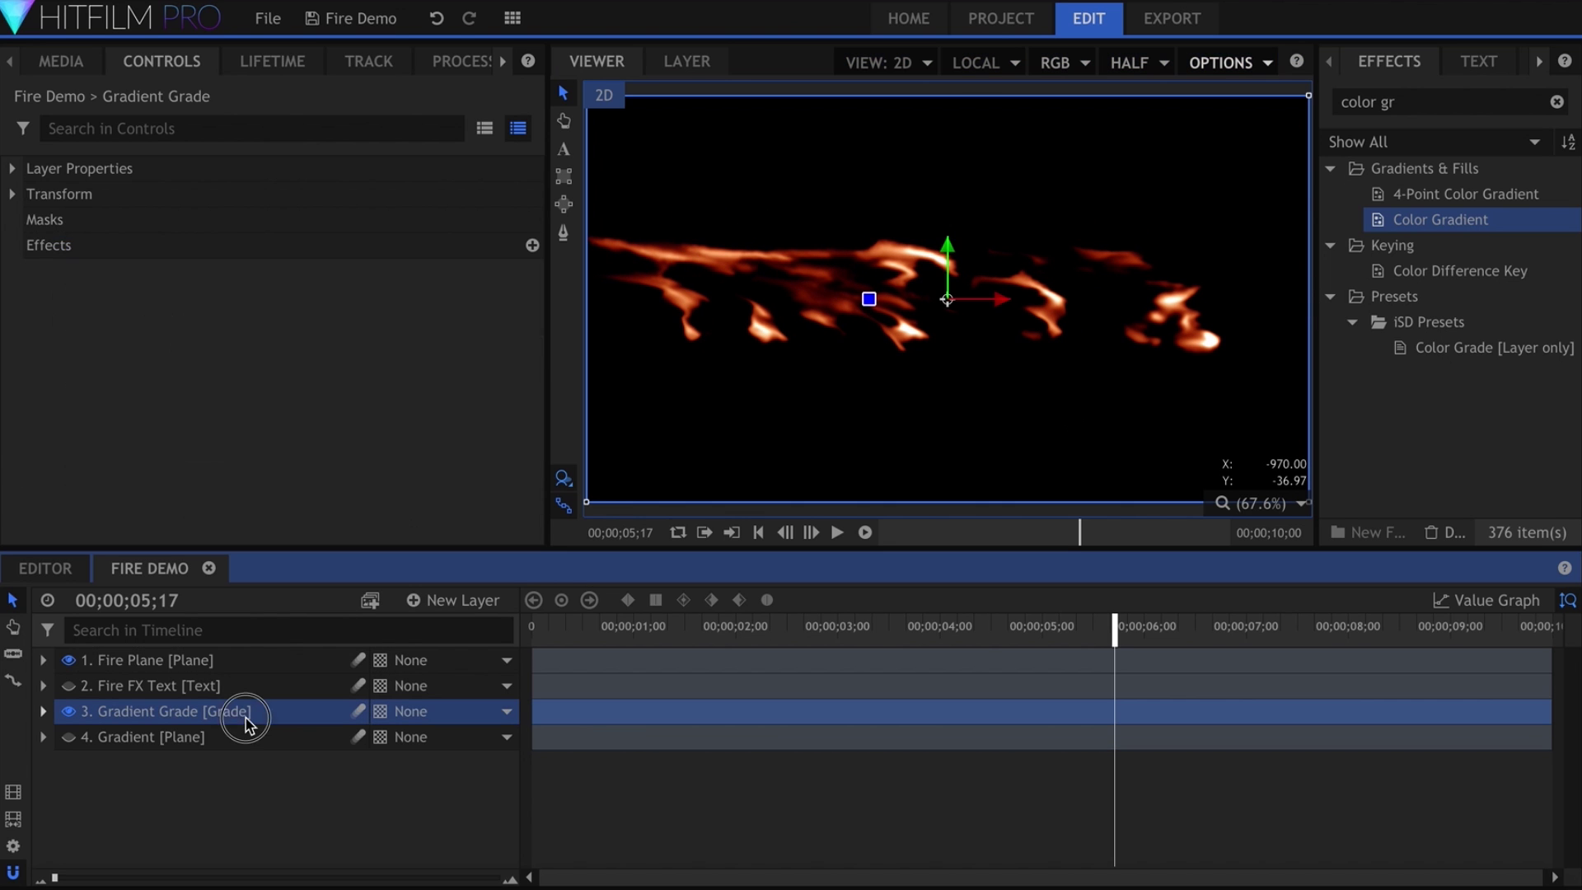
shift+click(249, 738)
key(Delete)
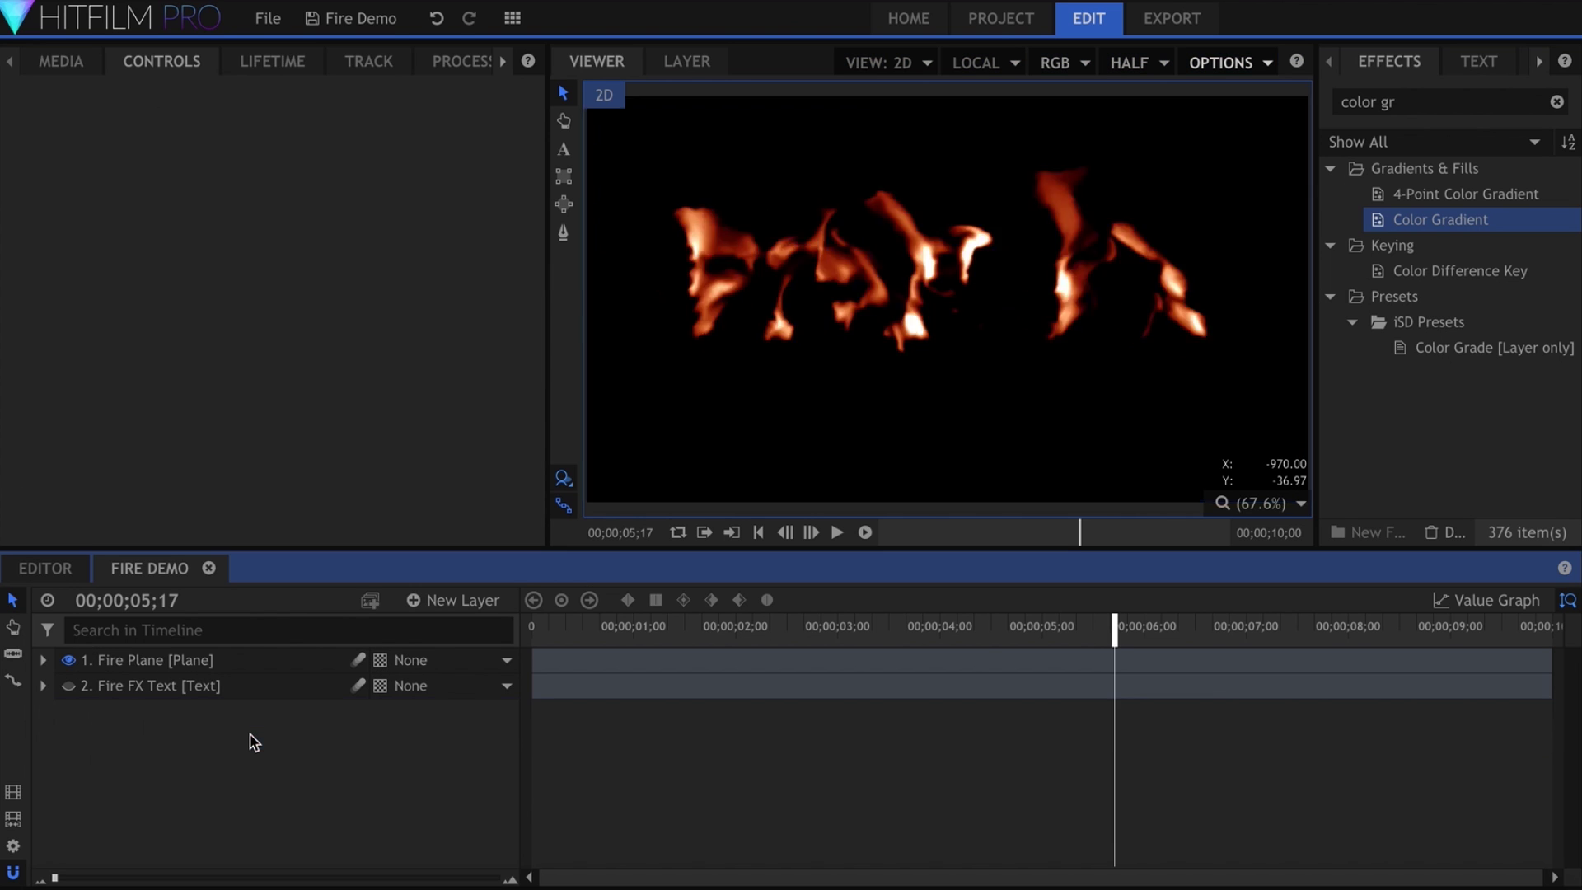
click(241, 662)
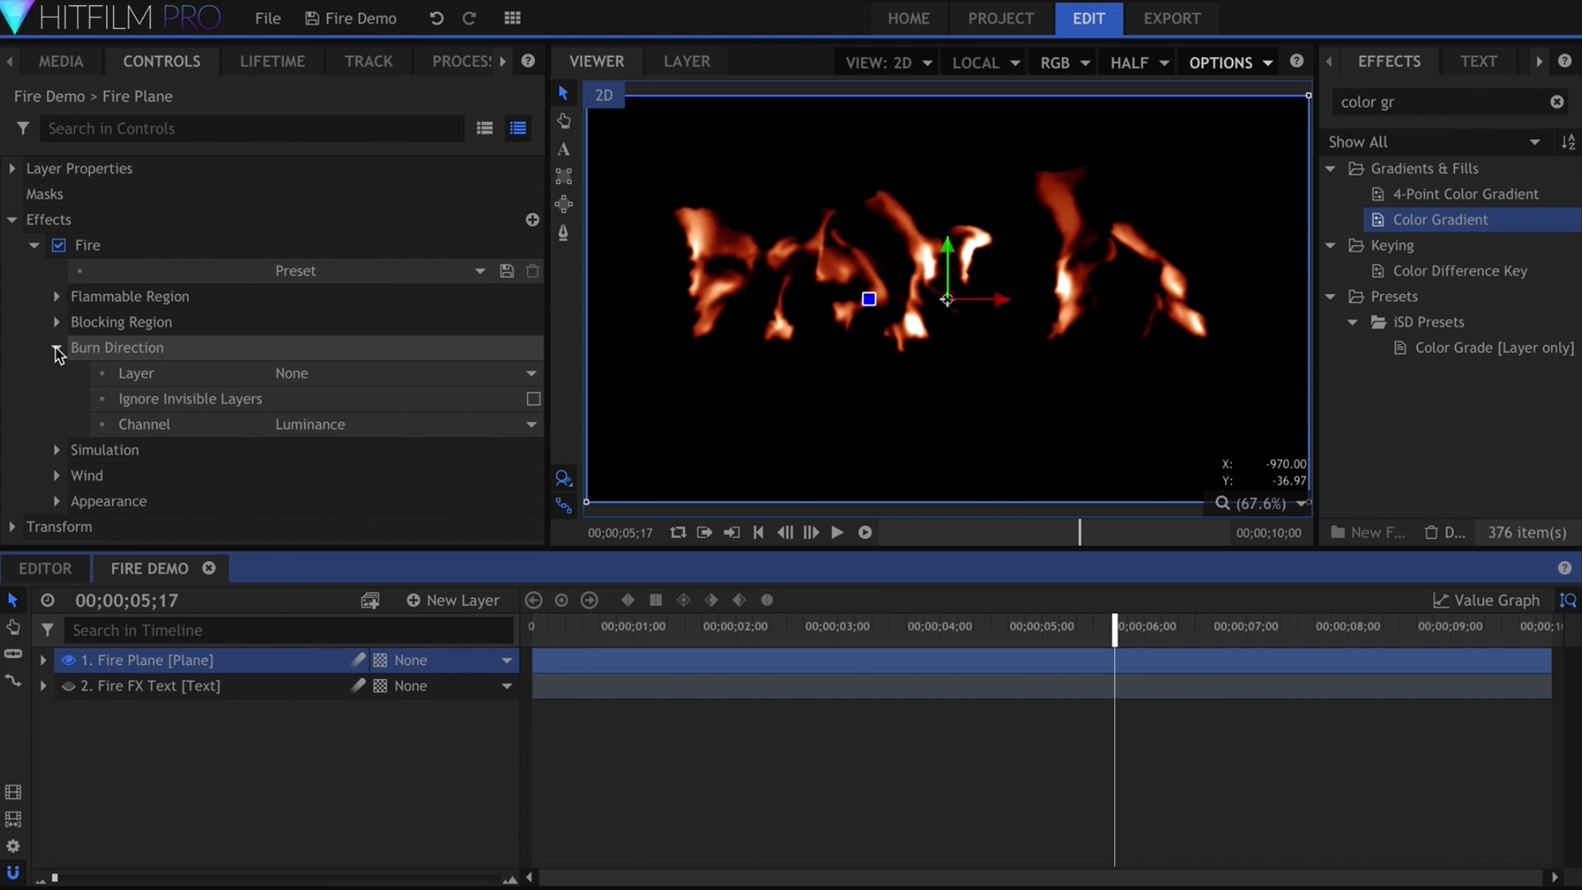
click(57, 348)
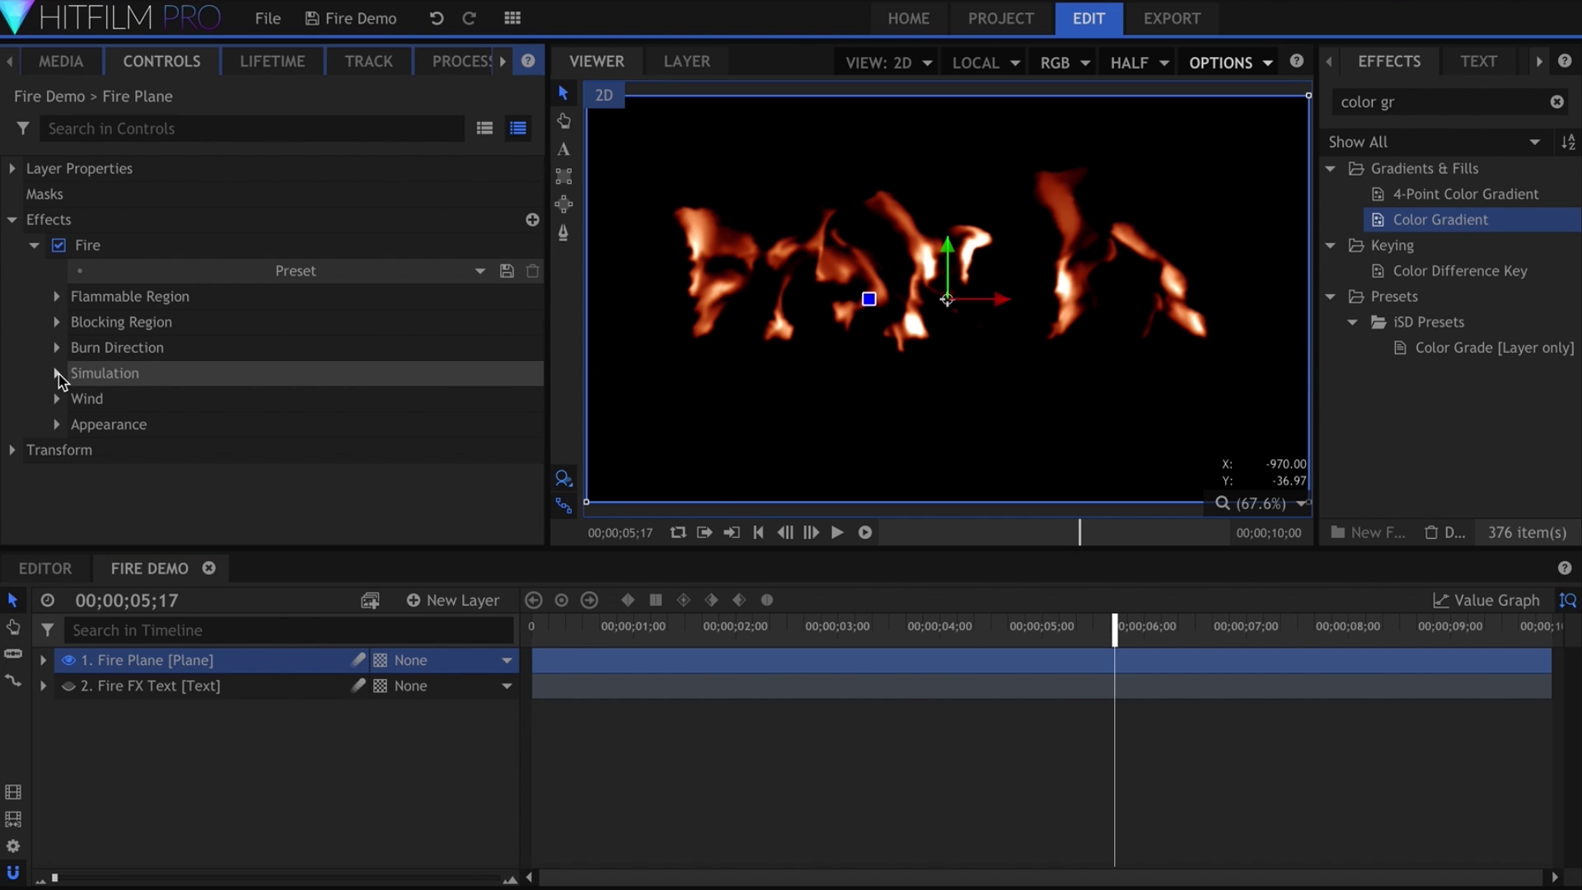
click(58, 379)
scroll(54, 371, down, 5)
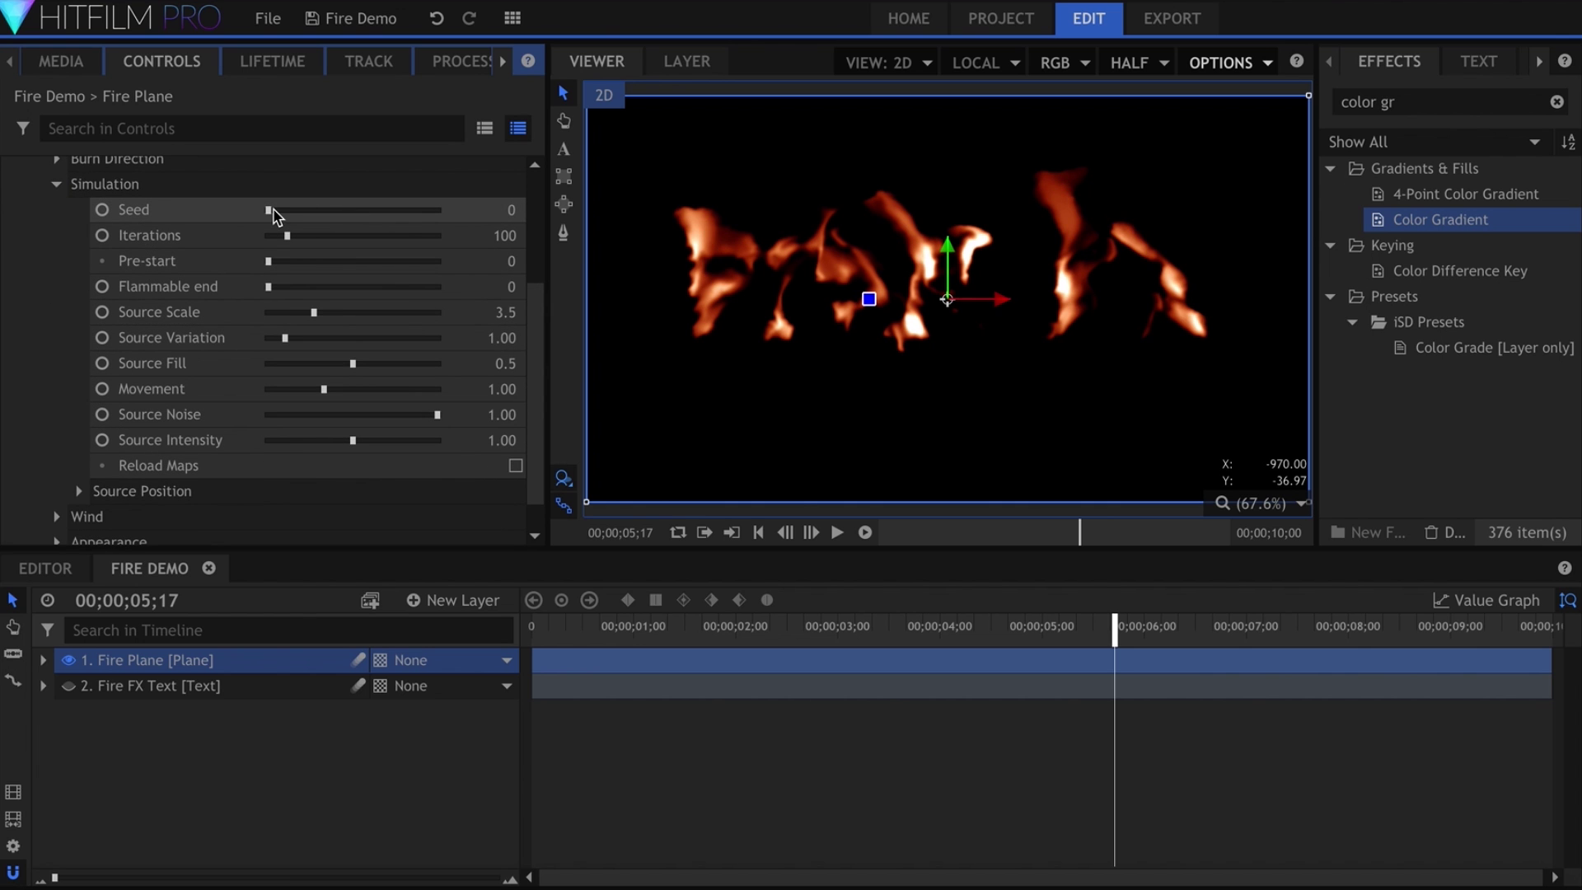
drag(269, 211, 471, 369)
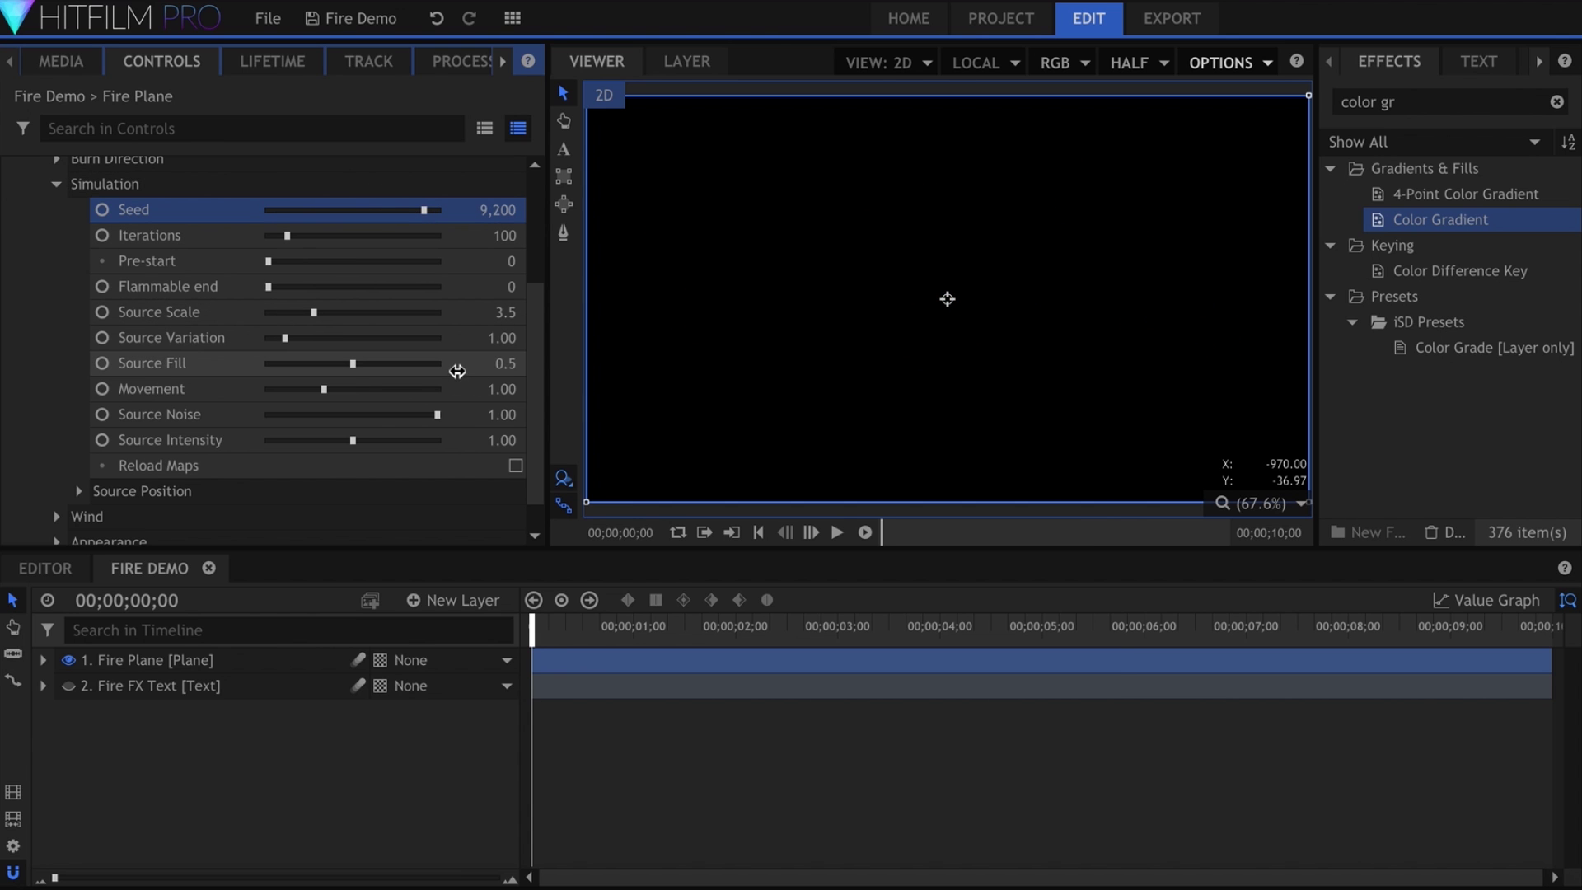
key(space)
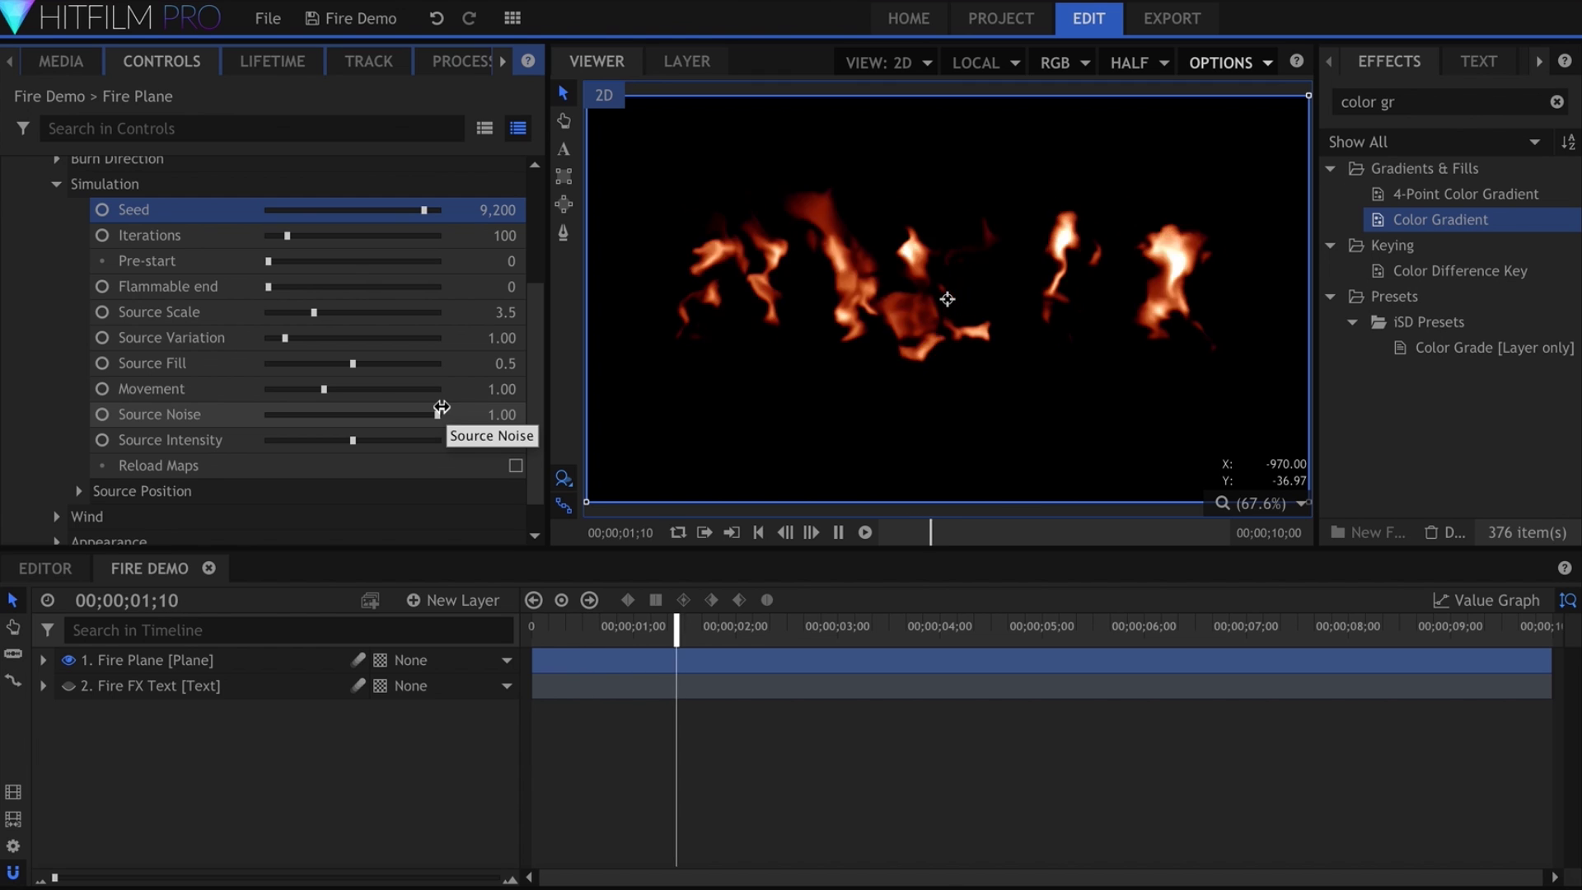
key(space)
key(ctrl+z)
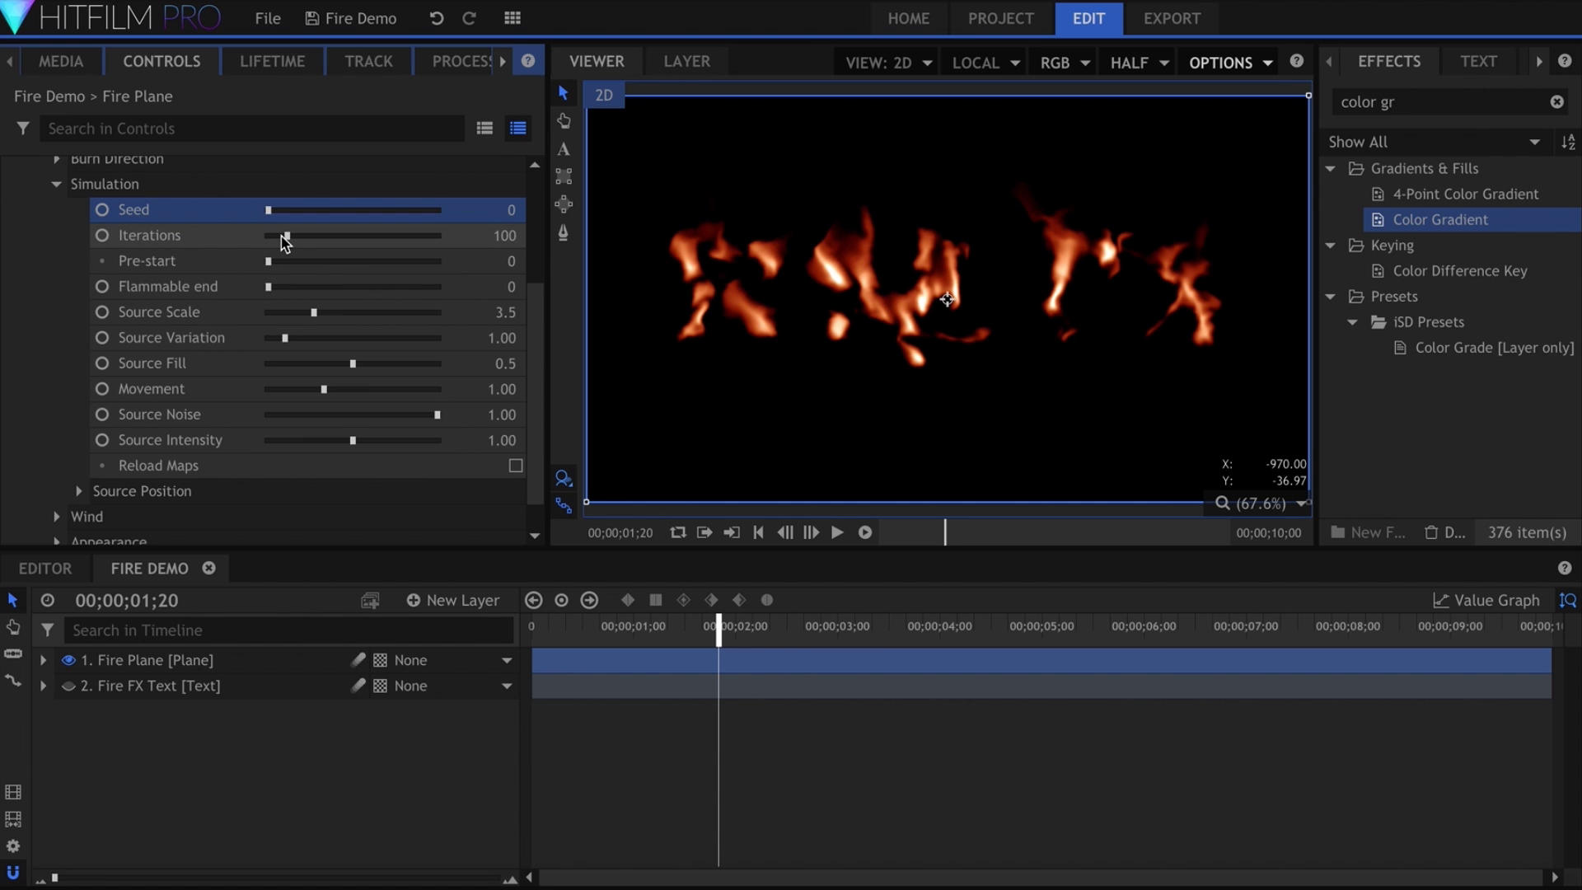
click(247, 239)
drag(274, 245, 353, 241)
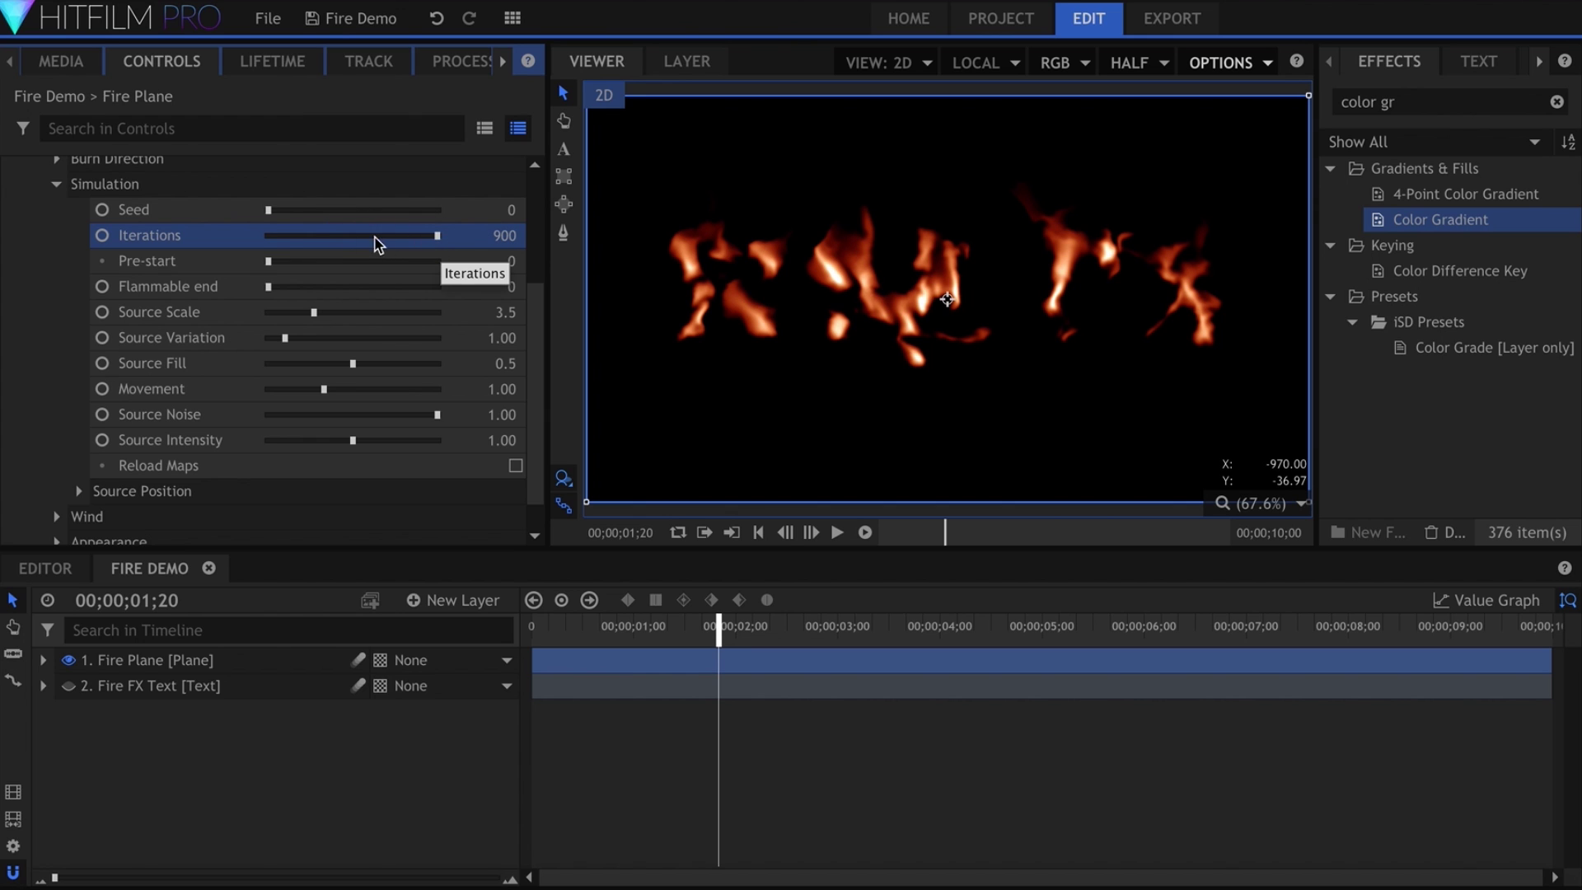
click(215, 264)
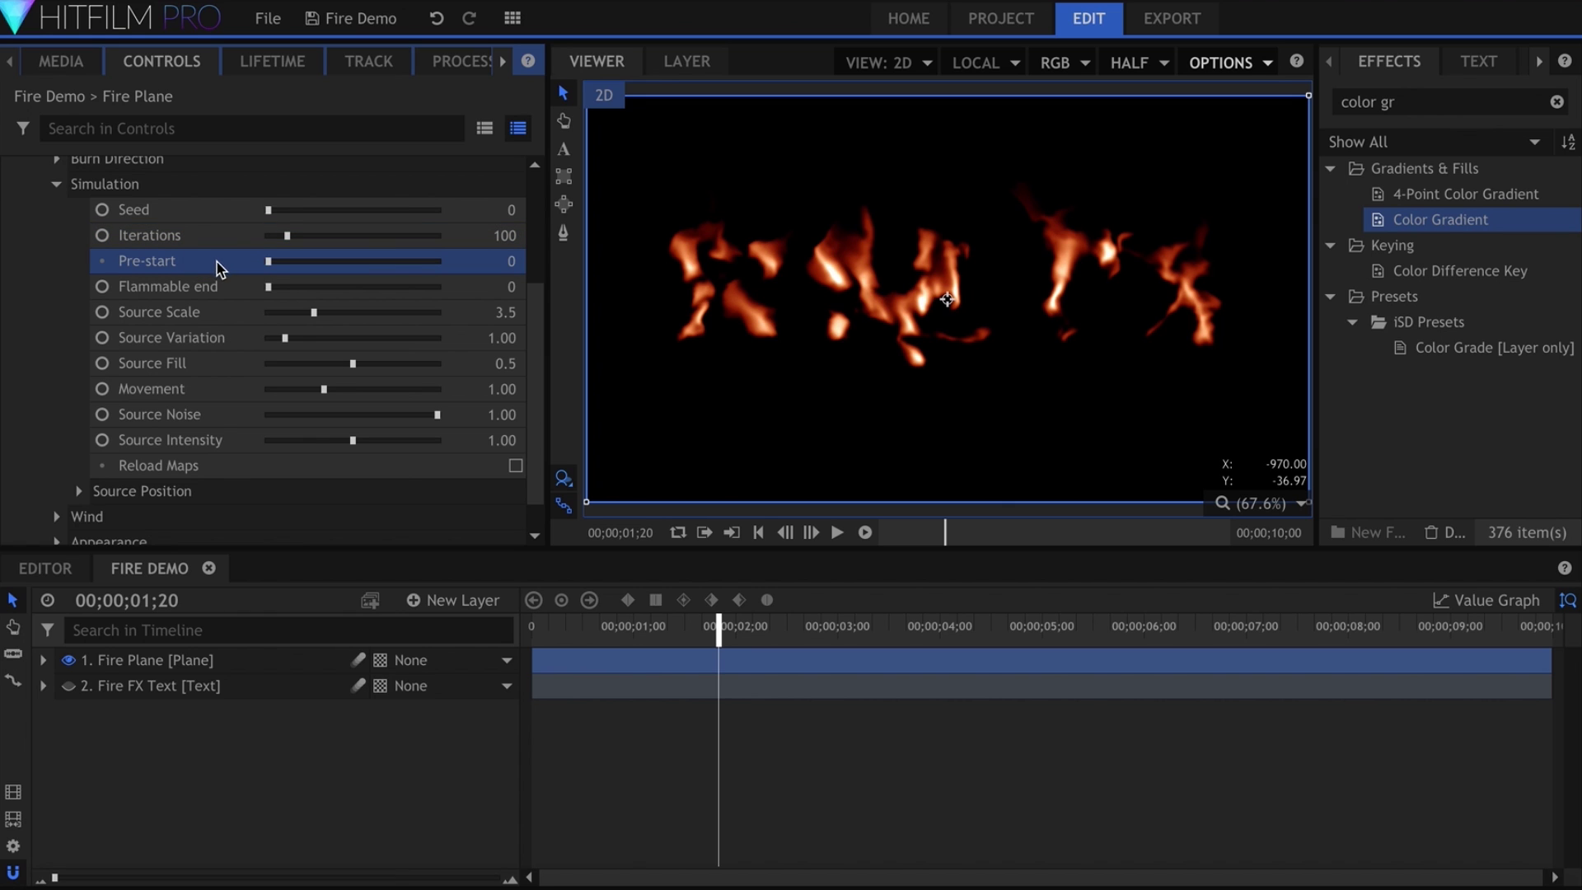
key(Home)
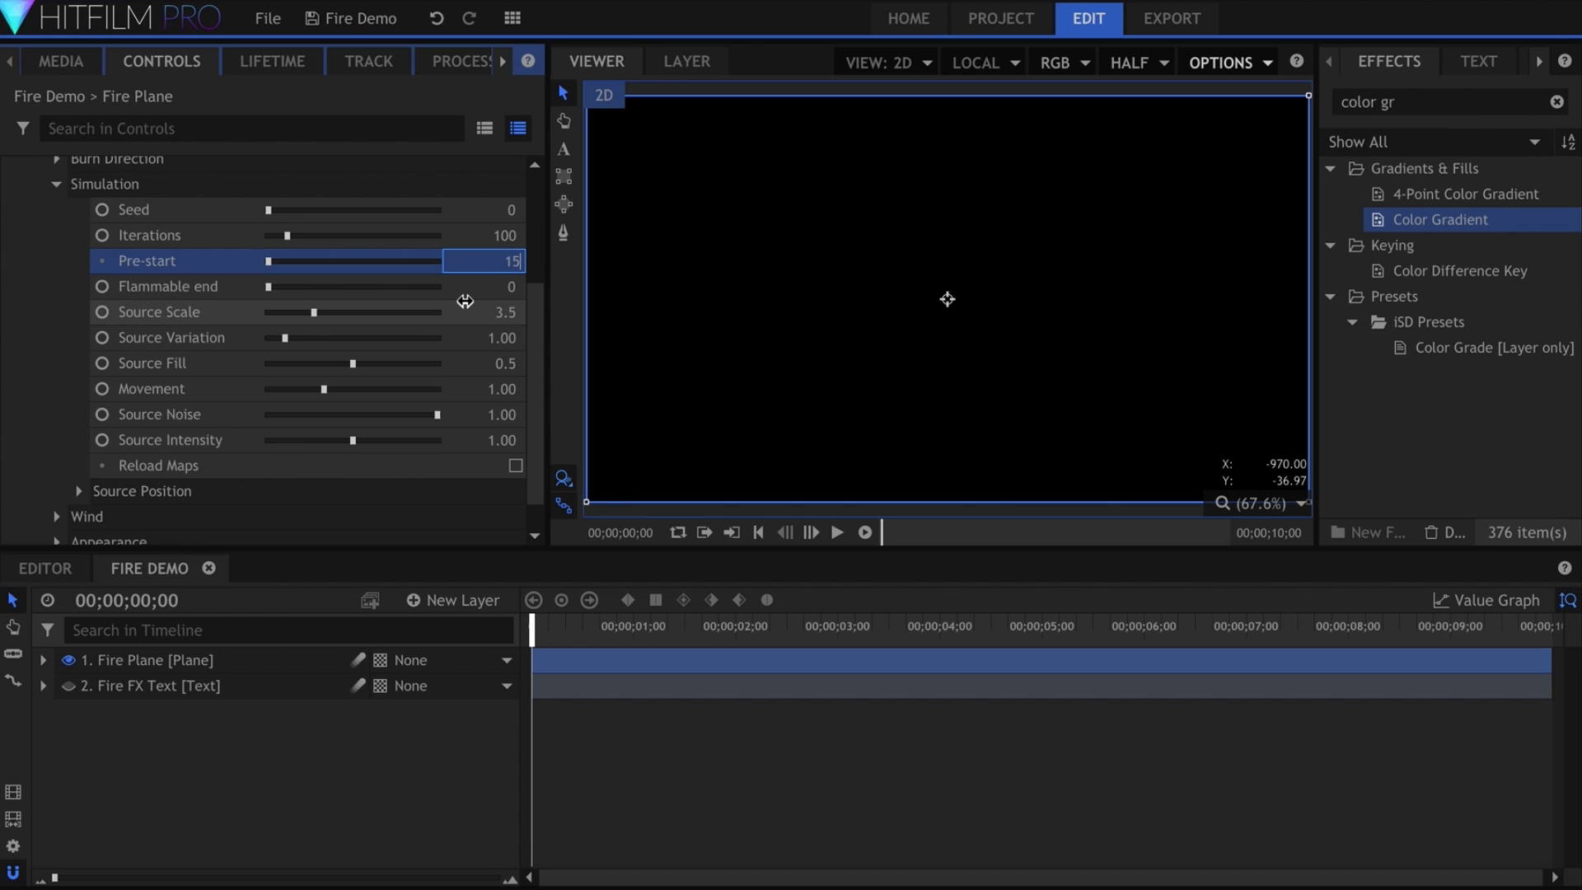
key(Return)
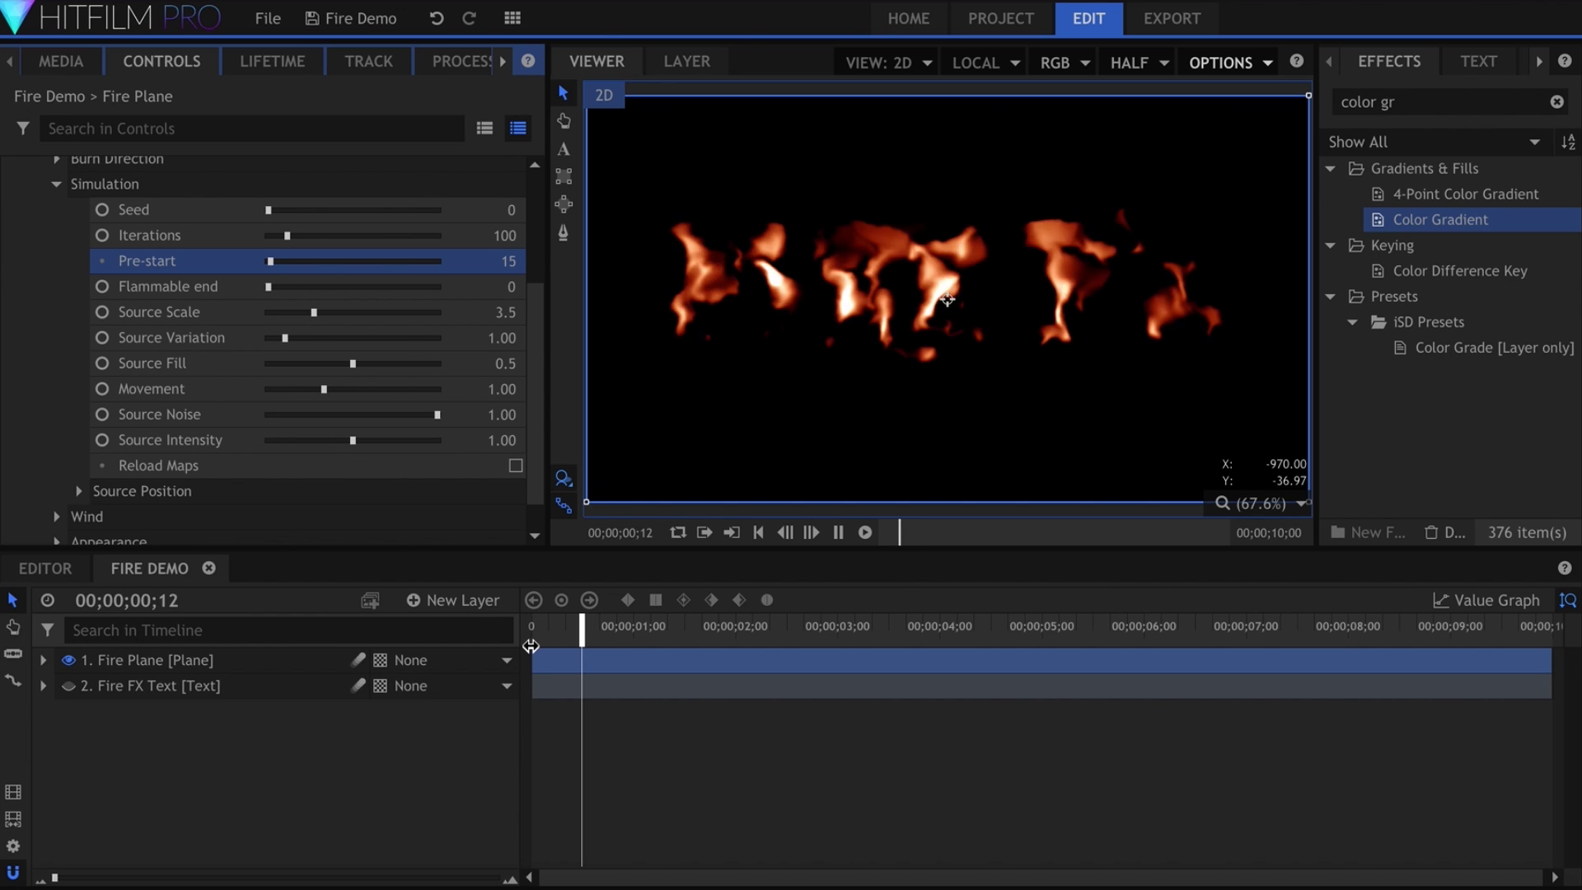
key(space)
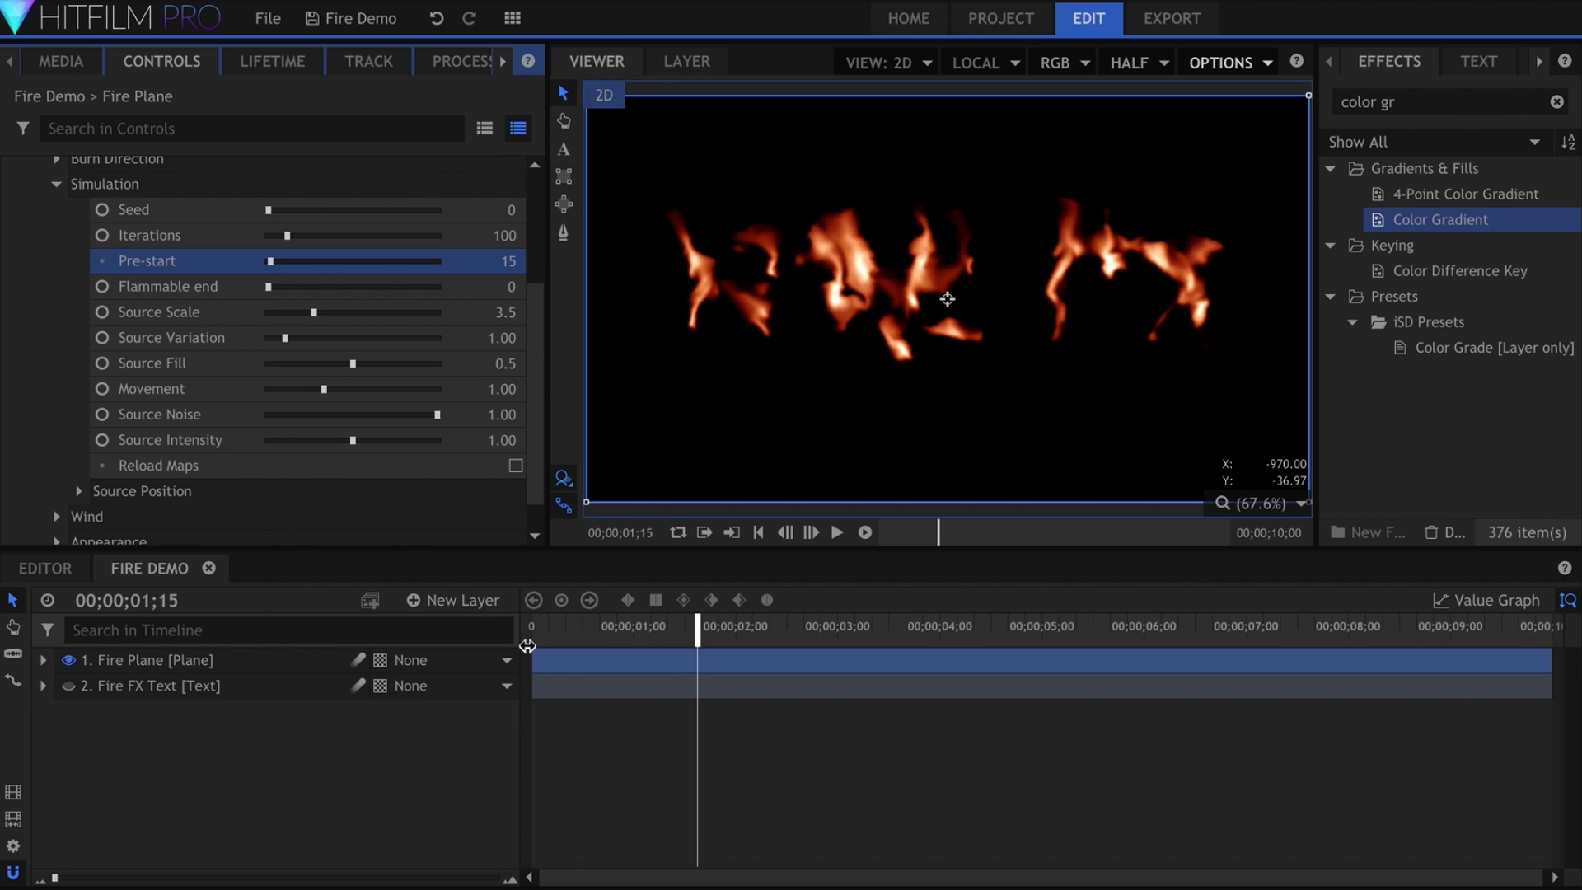
key(Home)
key(ctrl+z)
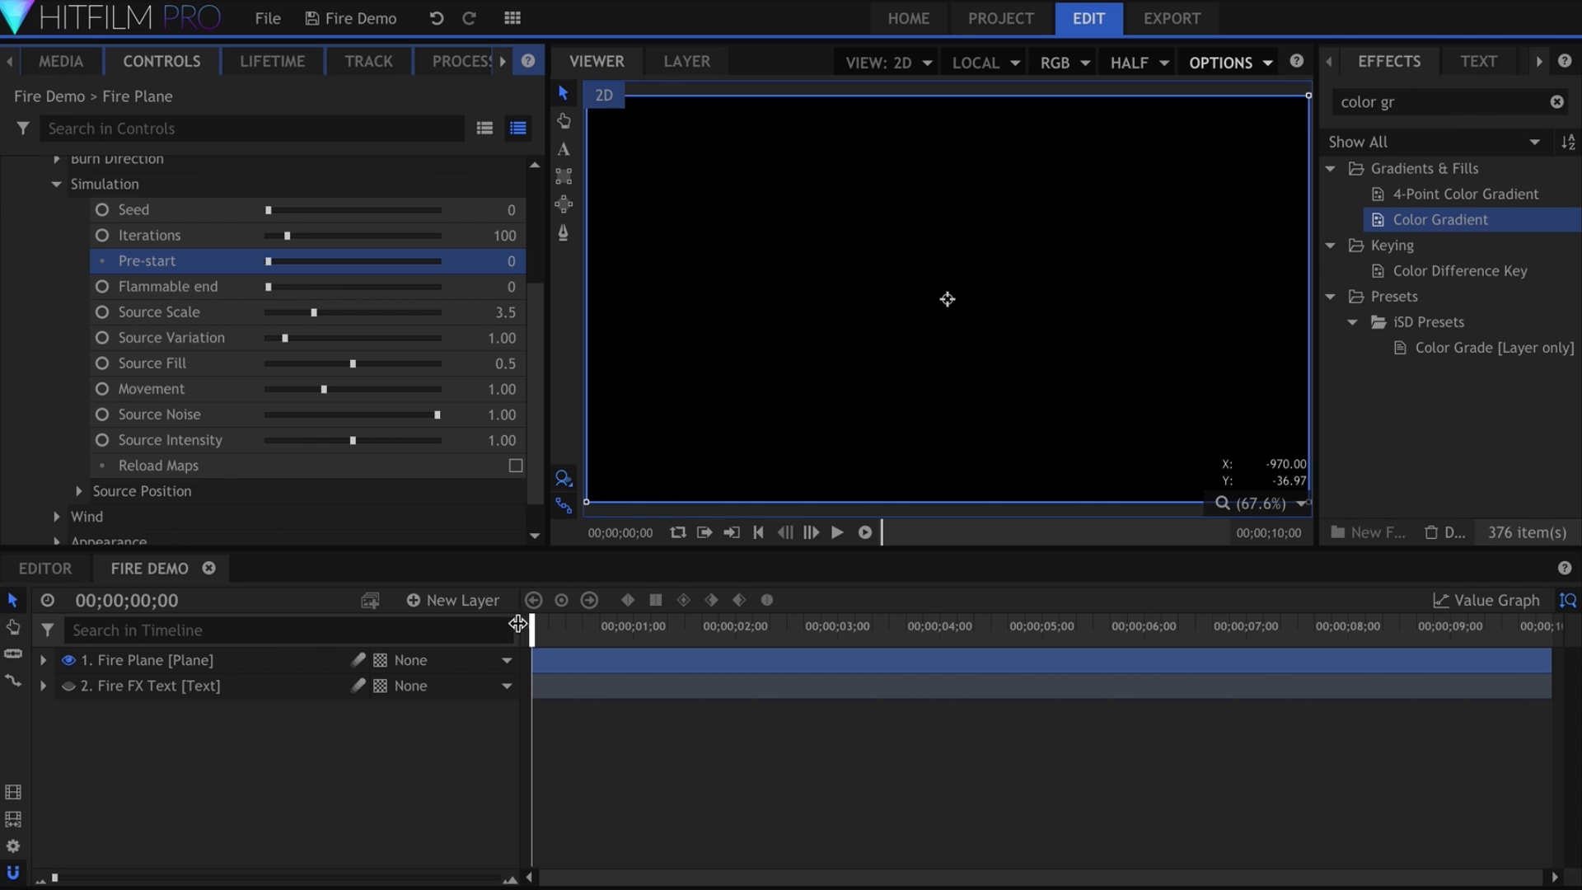
click(226, 293)
key(space)
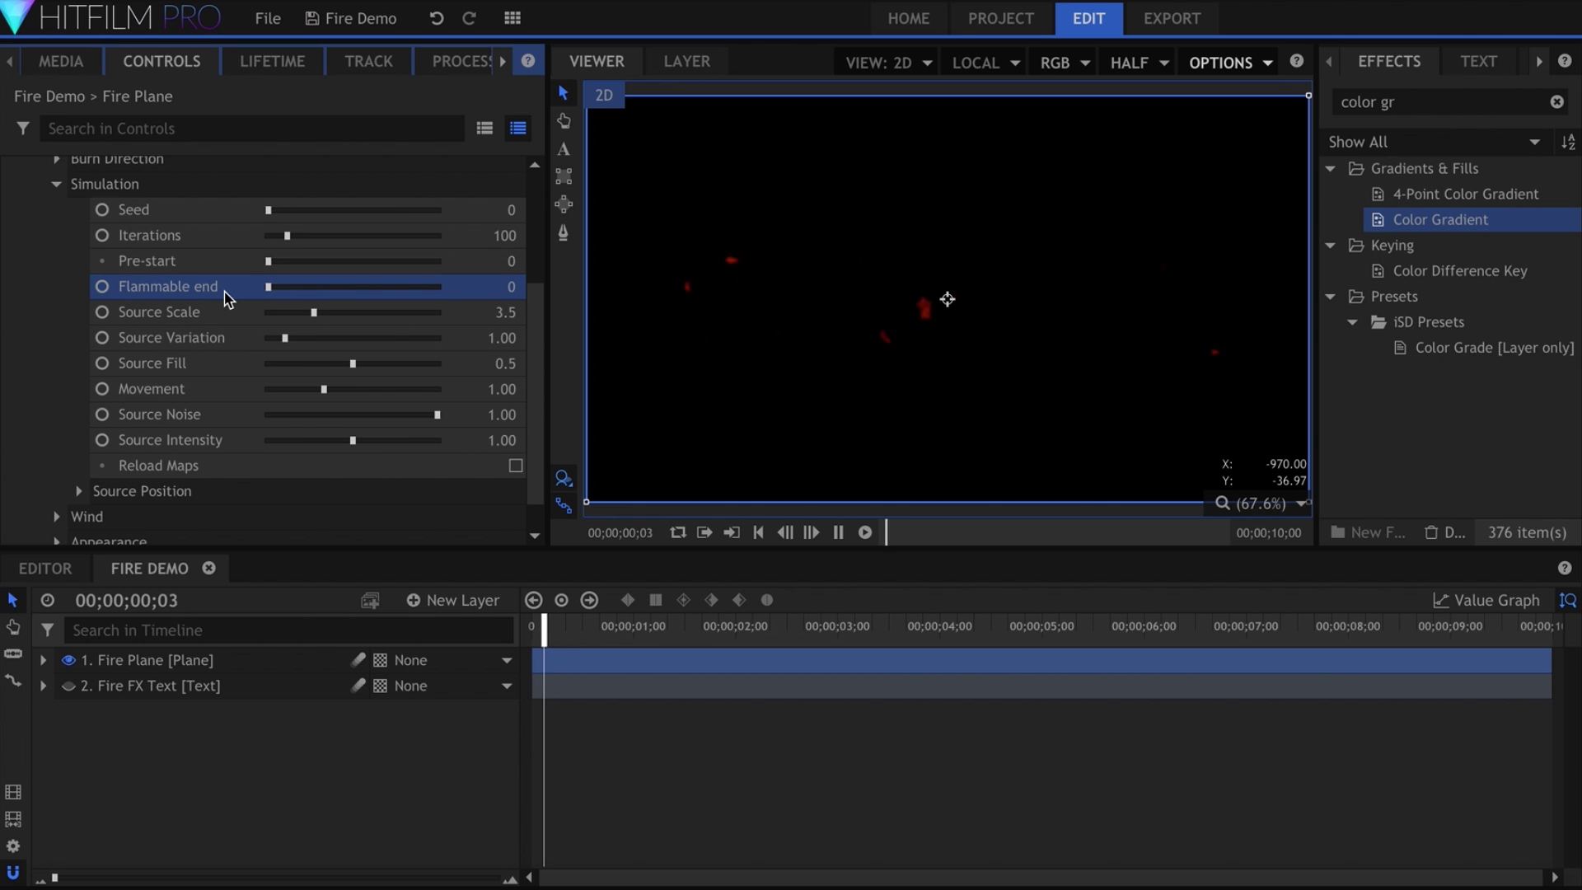
key(space)
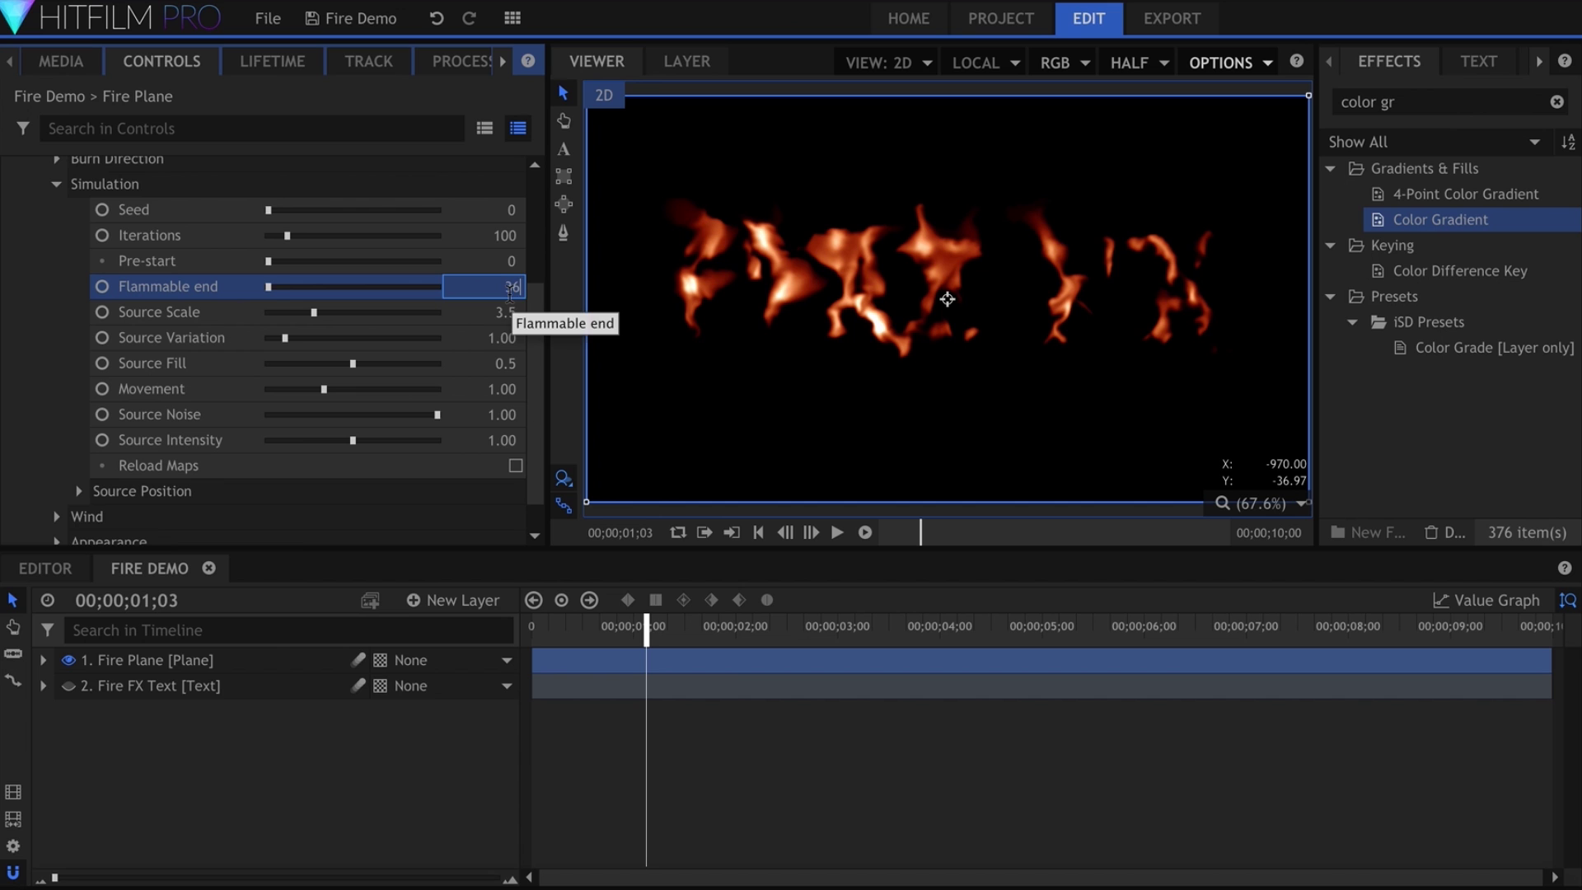
drag(510, 290, 509, 294)
key(space)
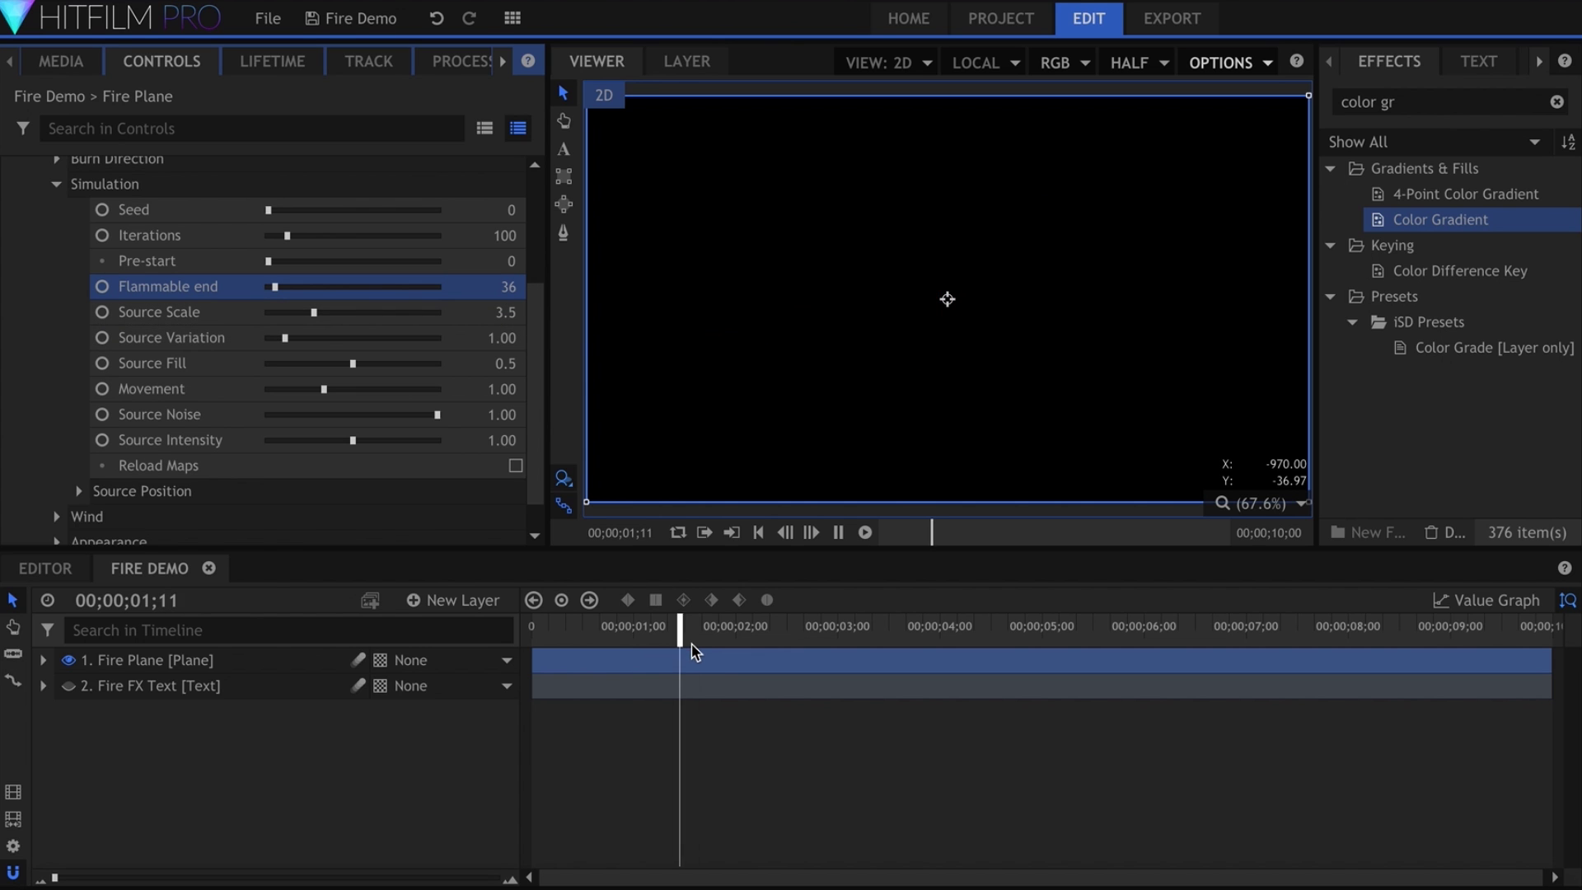
click(659, 635)
drag(659, 635, 629, 635)
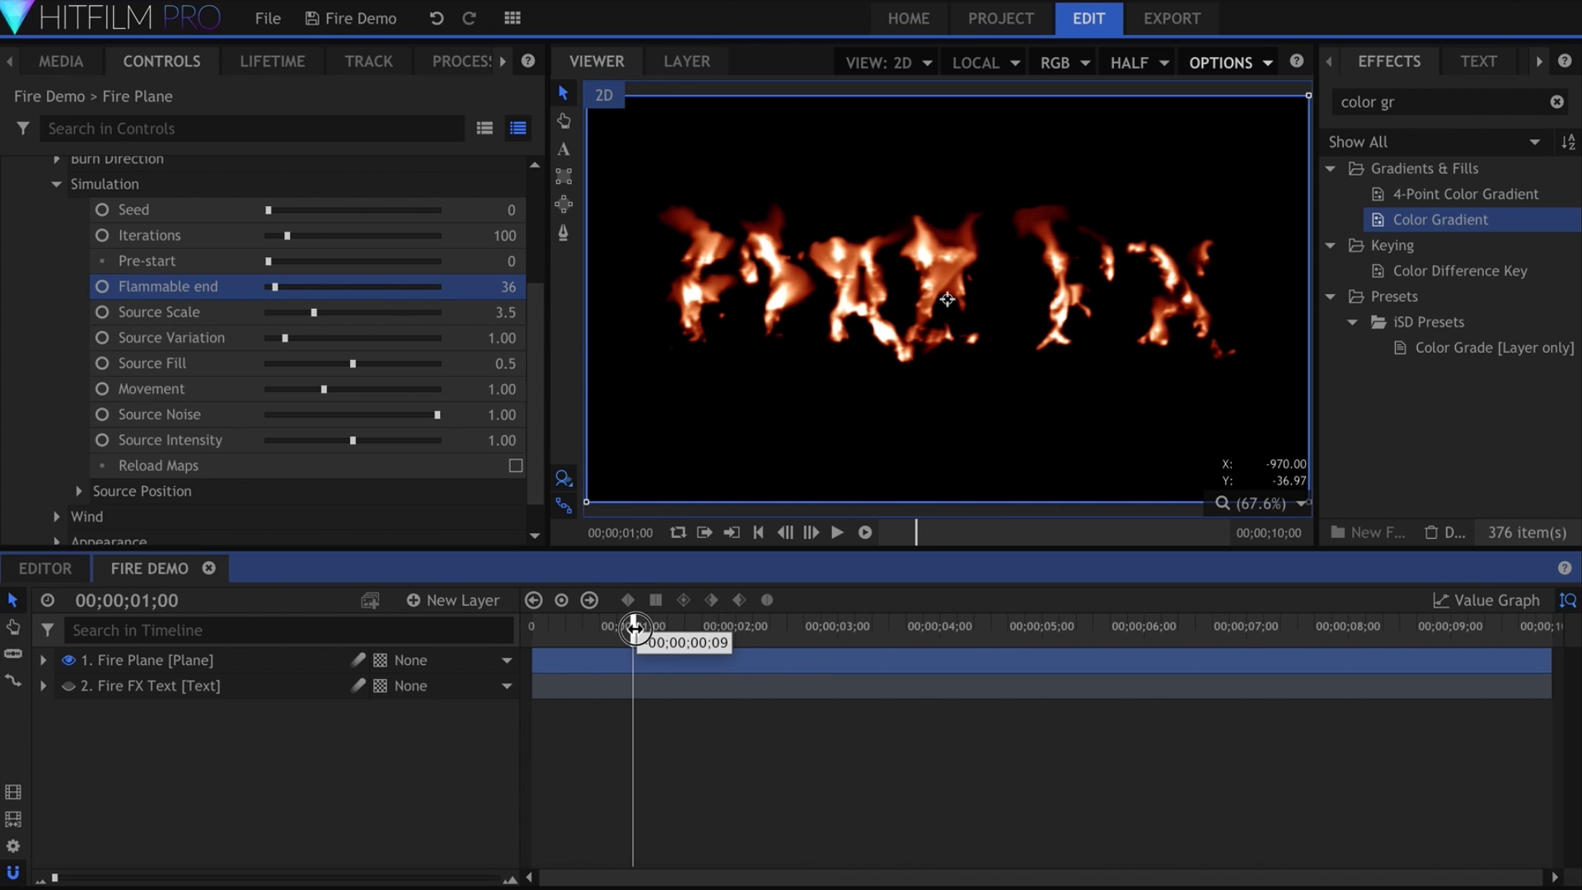
click(512, 287)
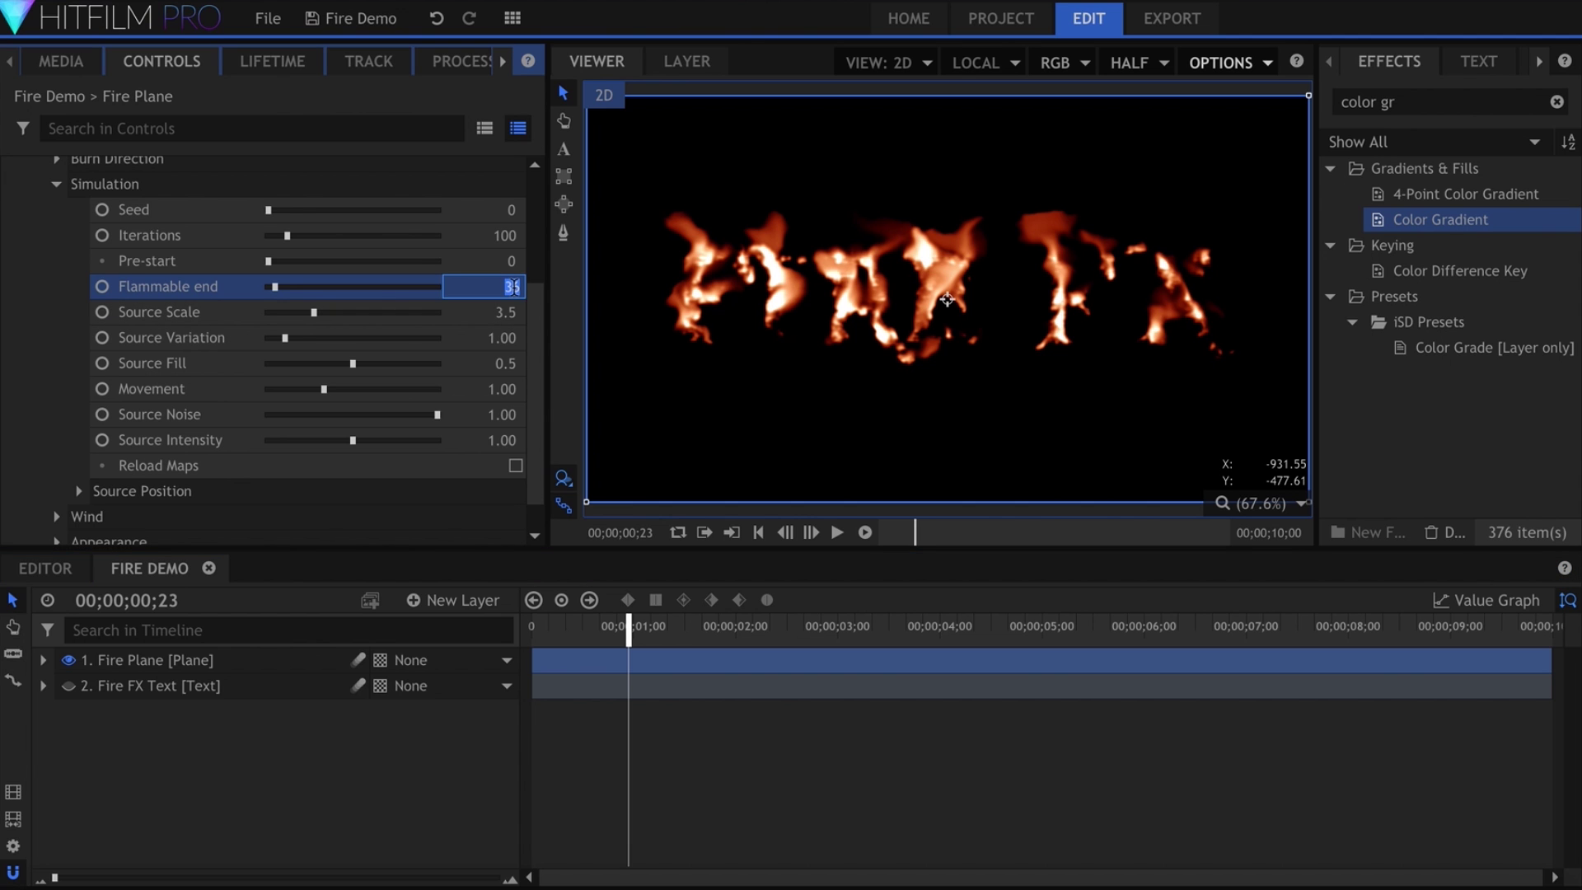
key(Return)
key(space)
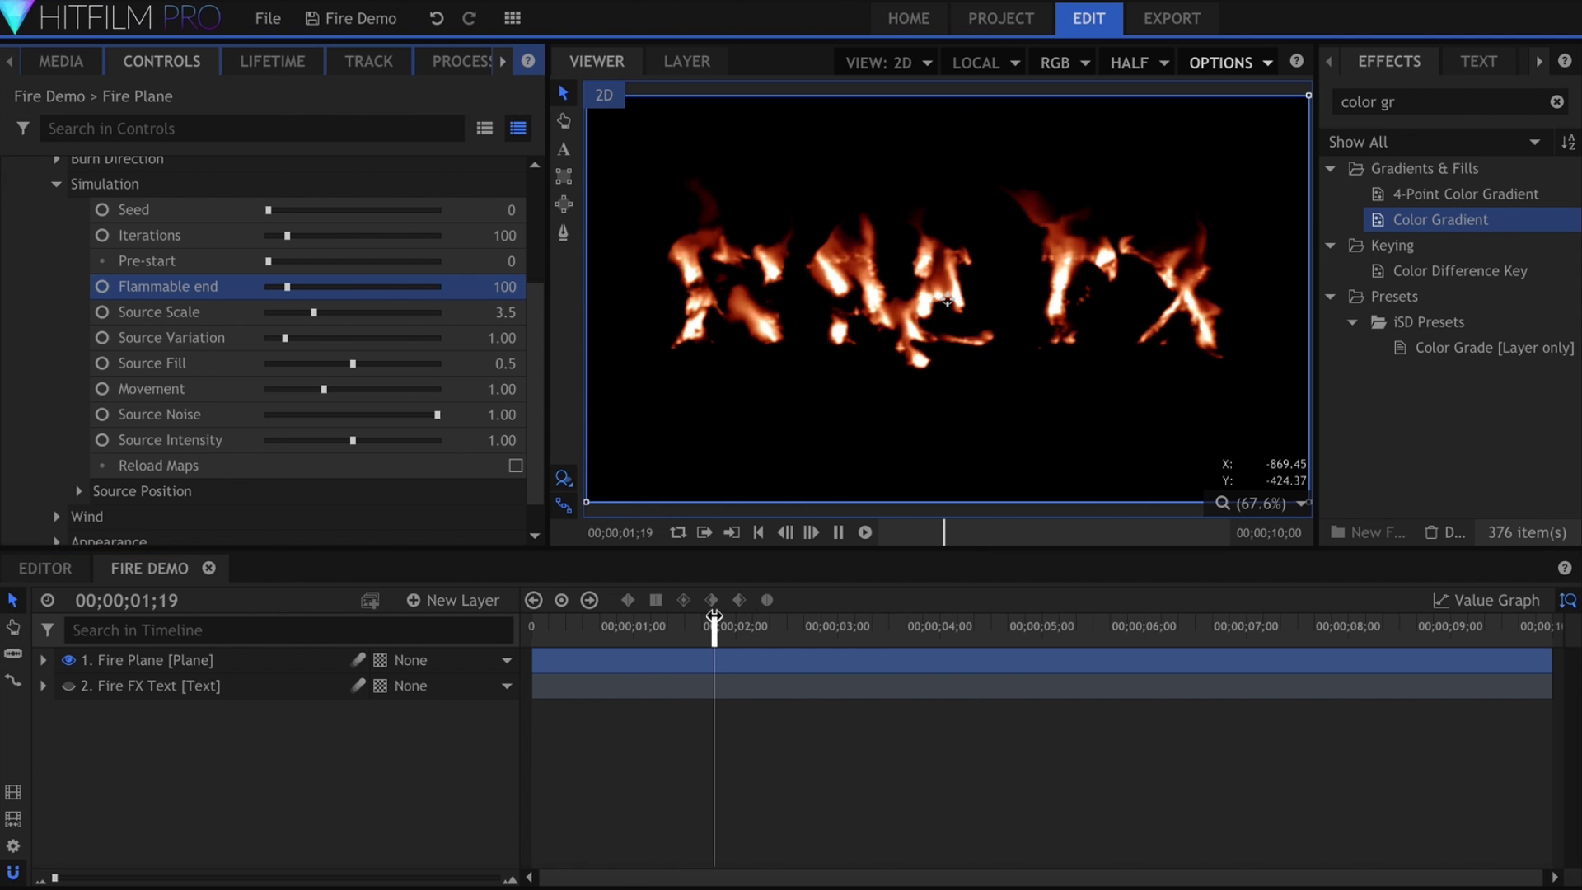
drag(939, 628, 1343, 647)
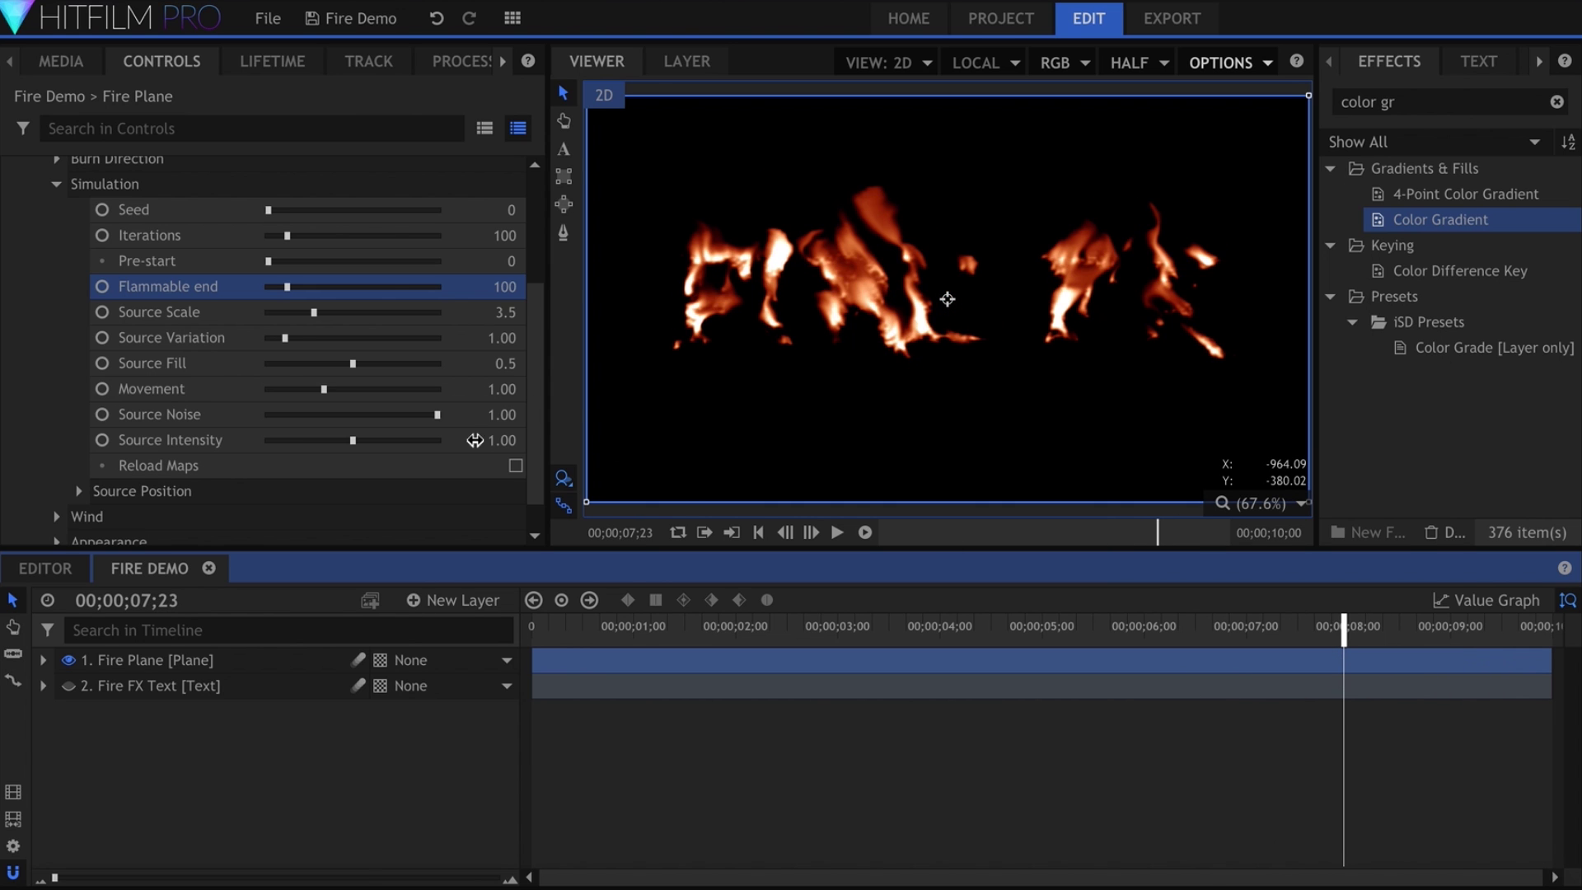
click(211, 315)
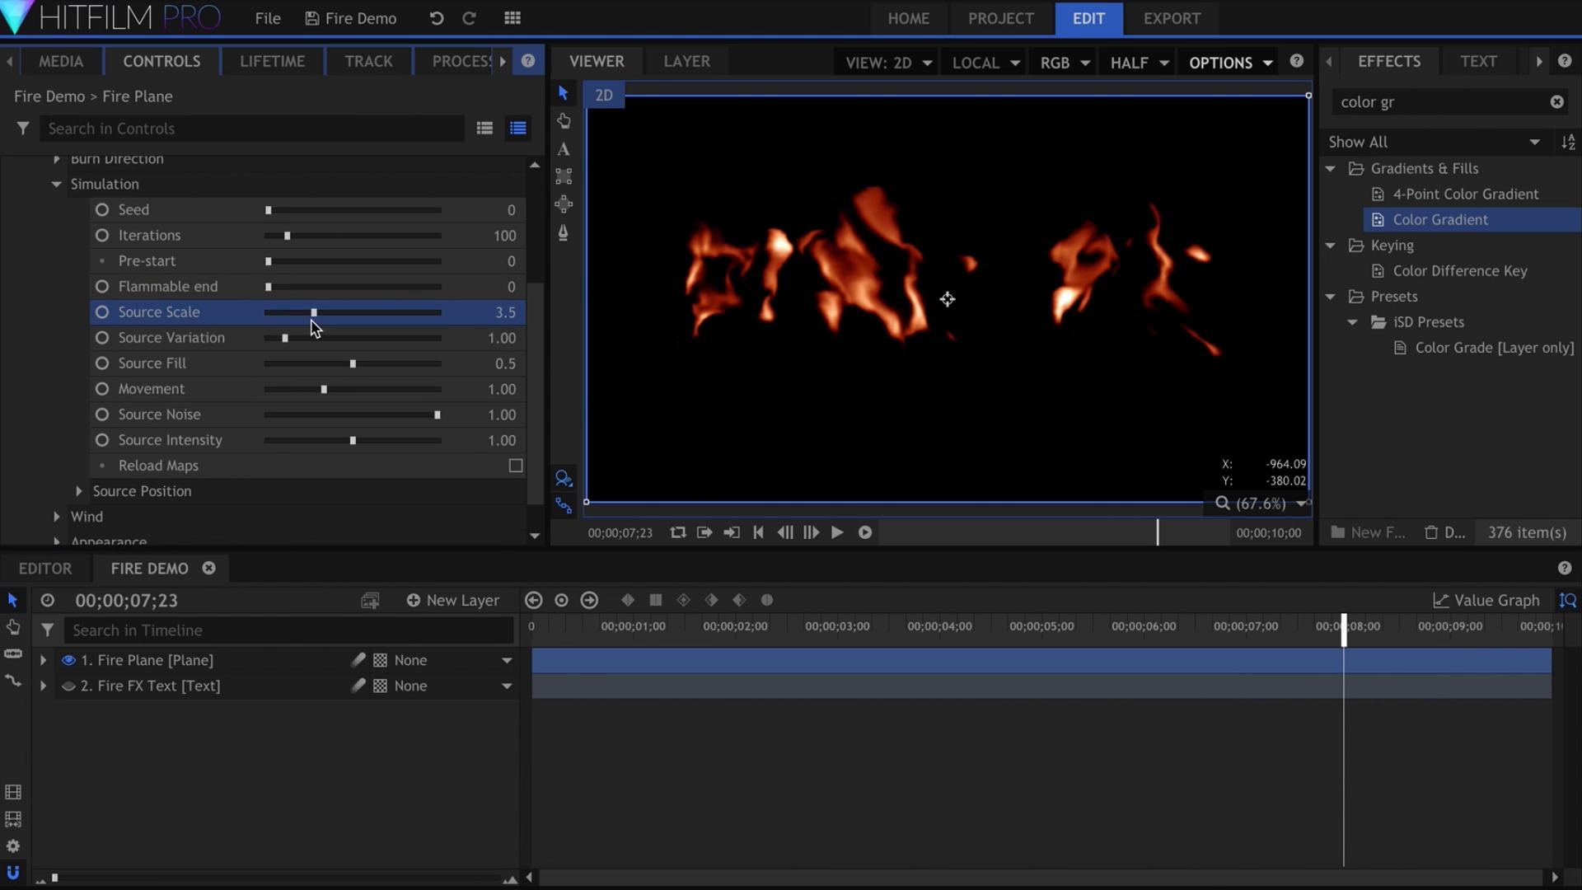
Preview Source Scale at 1.00, restore it to 3.5, and lower Source Variation to 0.
drag(303, 317, 268, 327)
key(space)
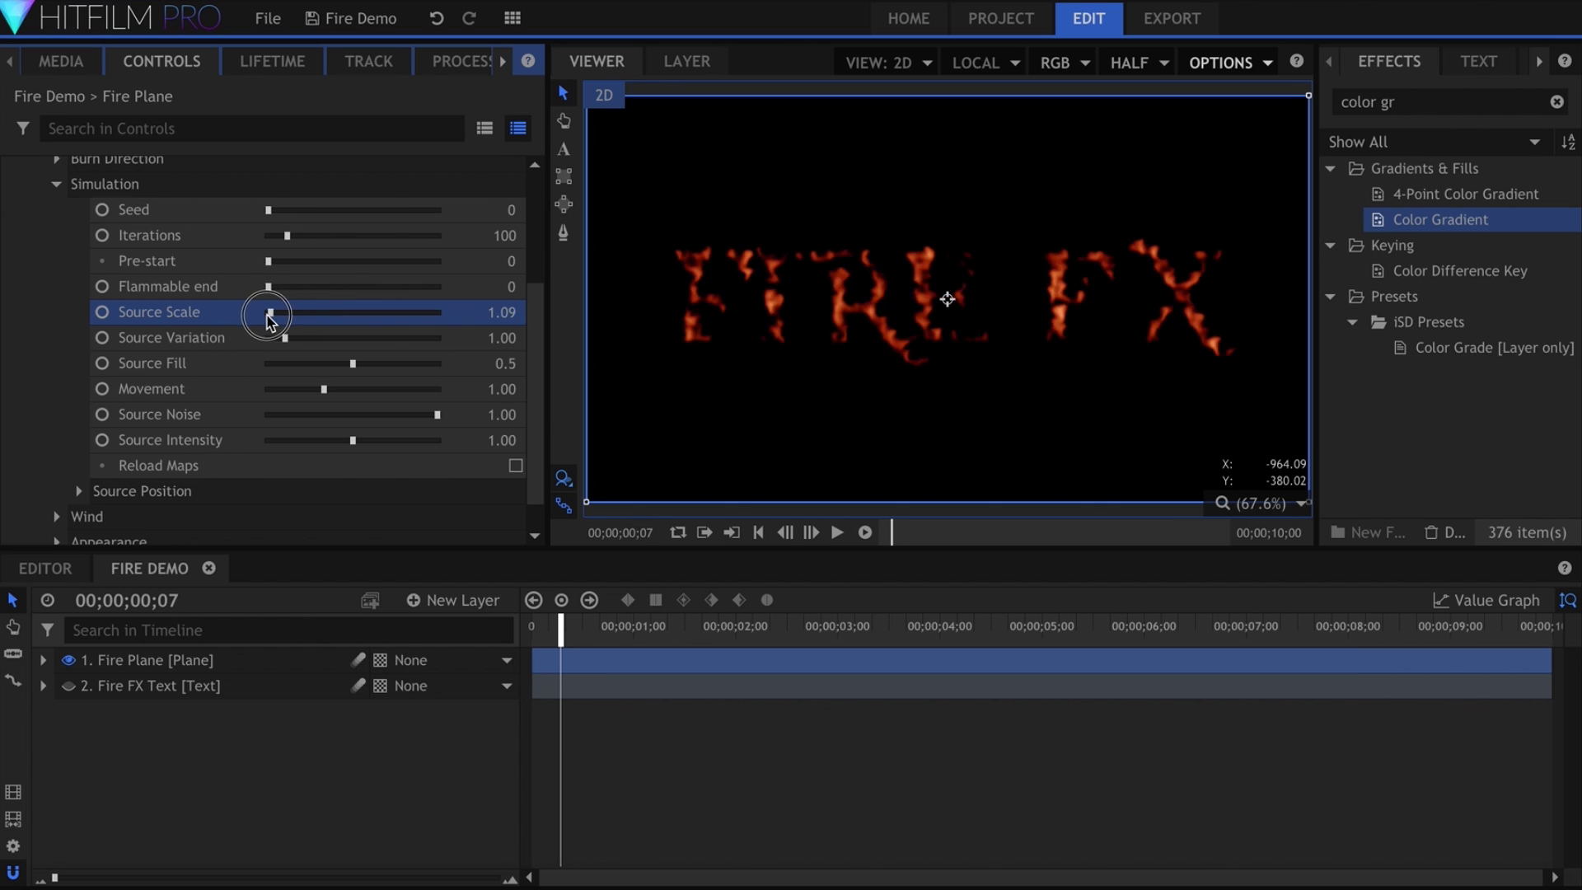
drag(258, 322, 298, 347)
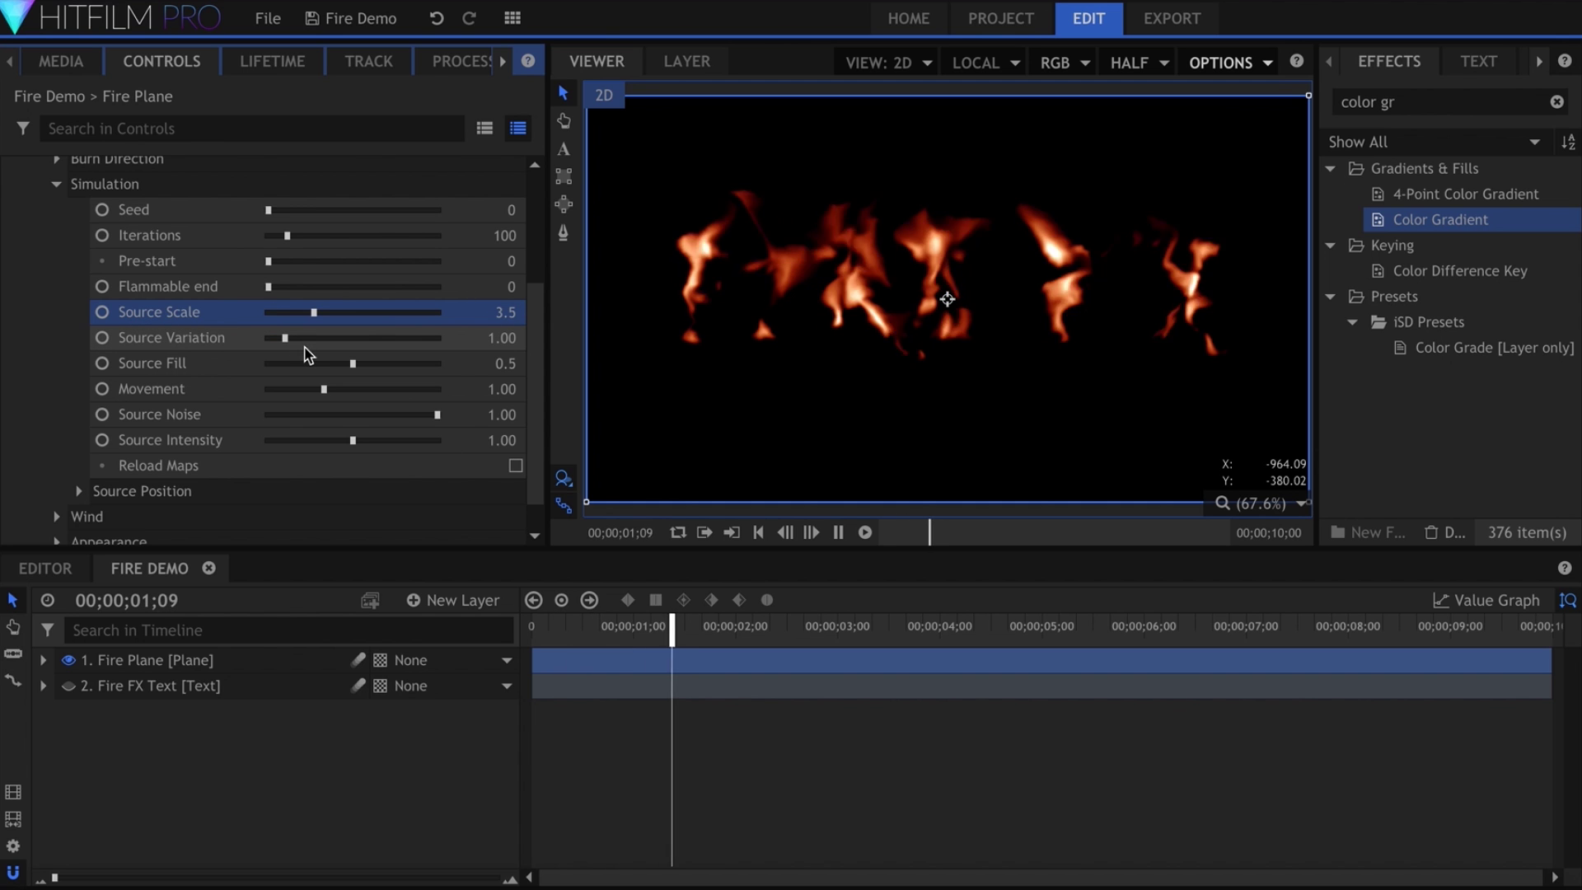
key(space)
drag(282, 340, 266, 338)
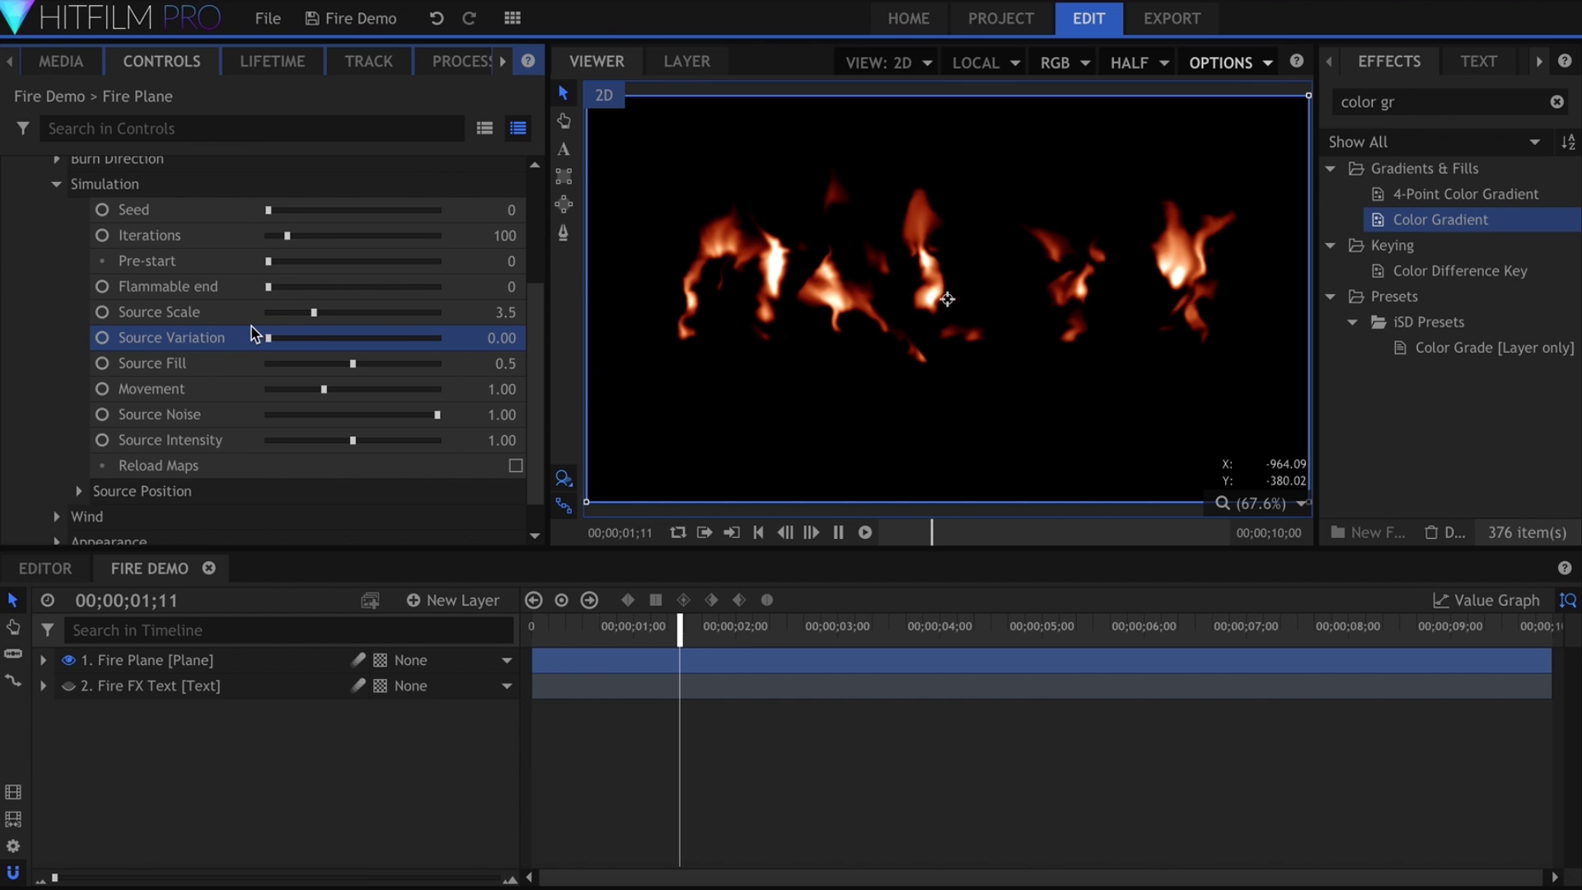
Revert Source Variation to 1.00 and test Source Fill from a low value up to 1.00.
key(space)
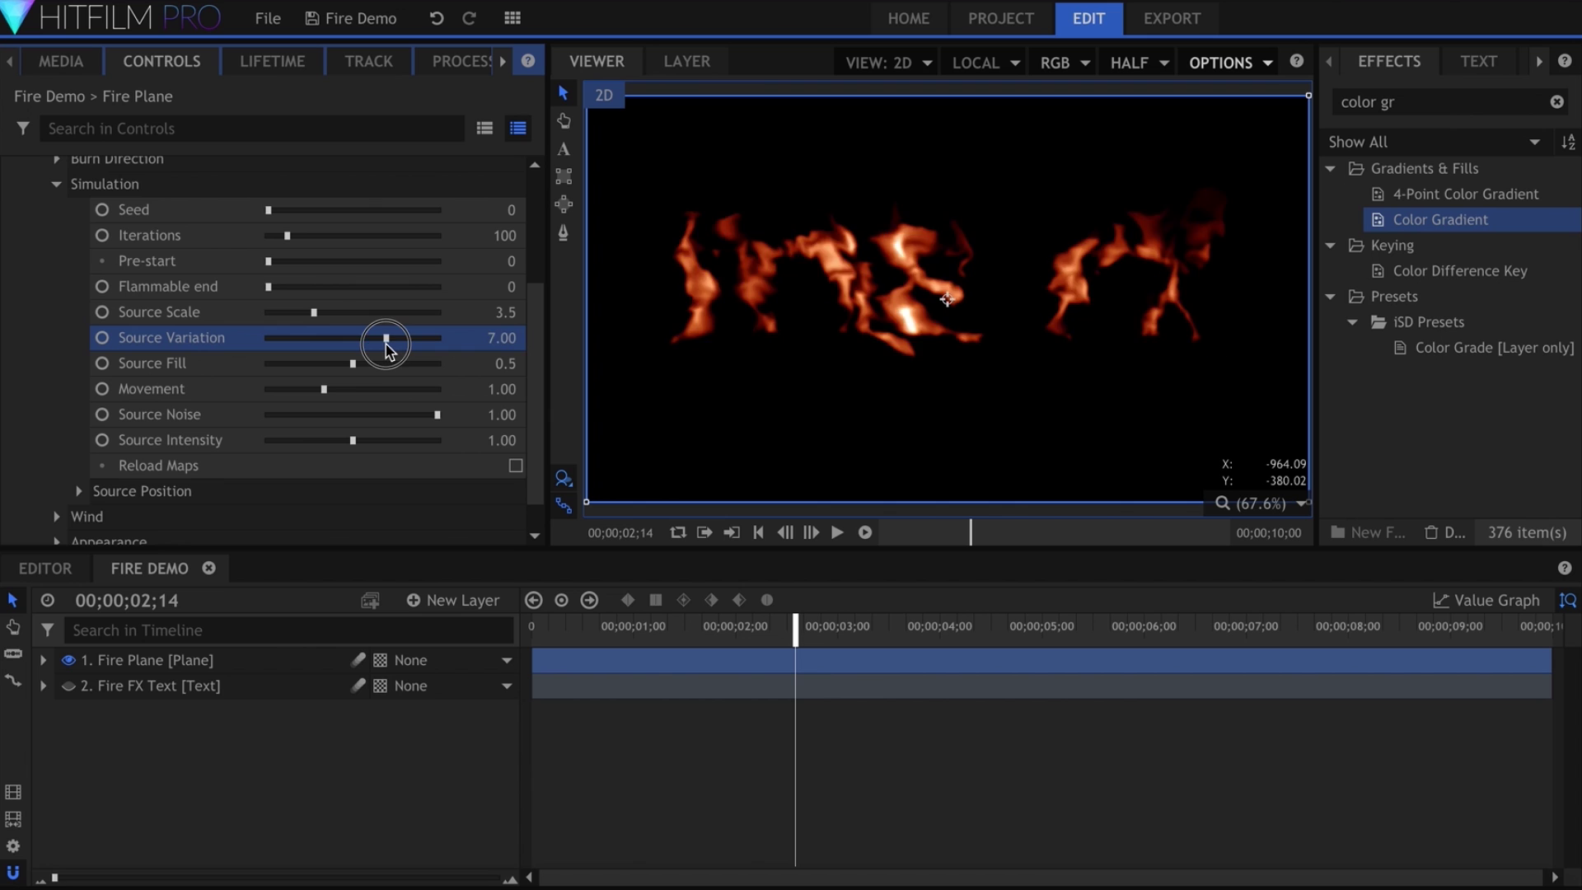
key(ctrl+z)
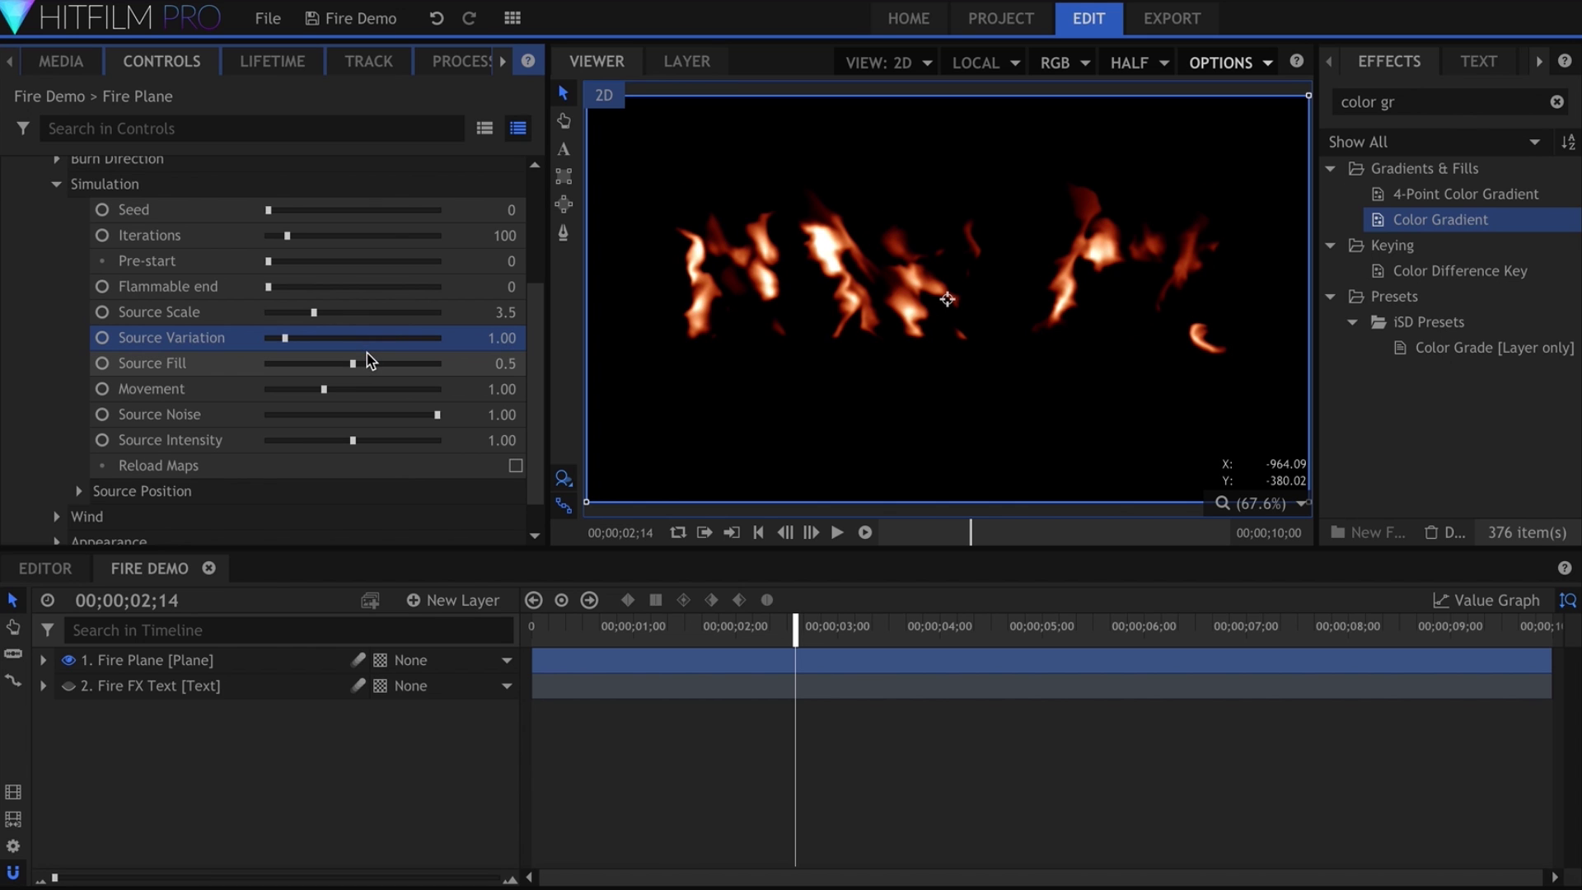
click(241, 370)
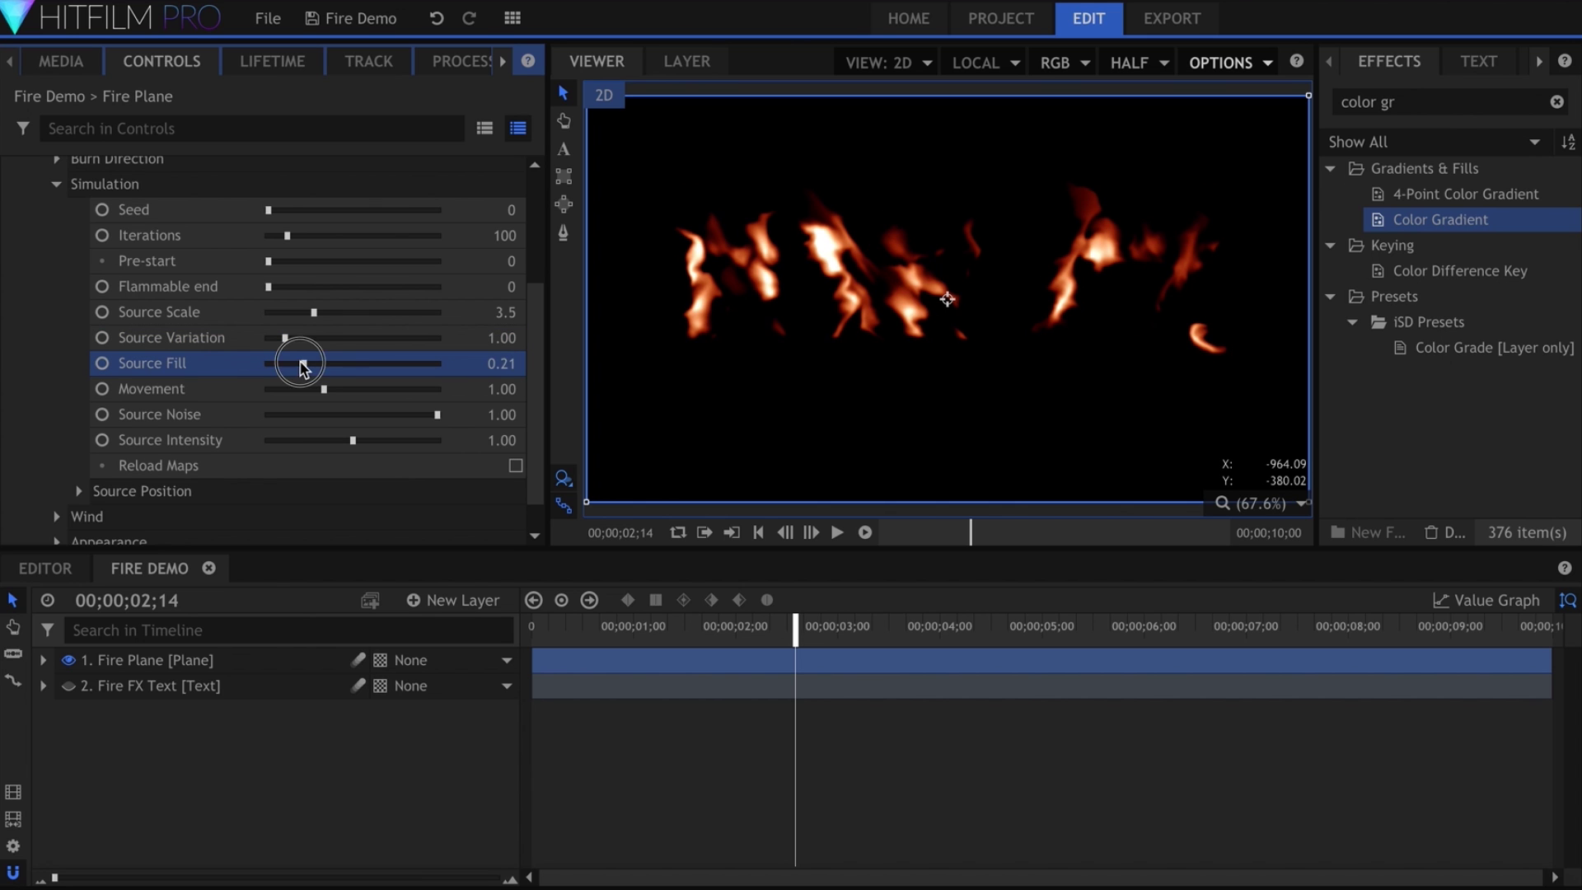
drag(303, 369, 289, 369)
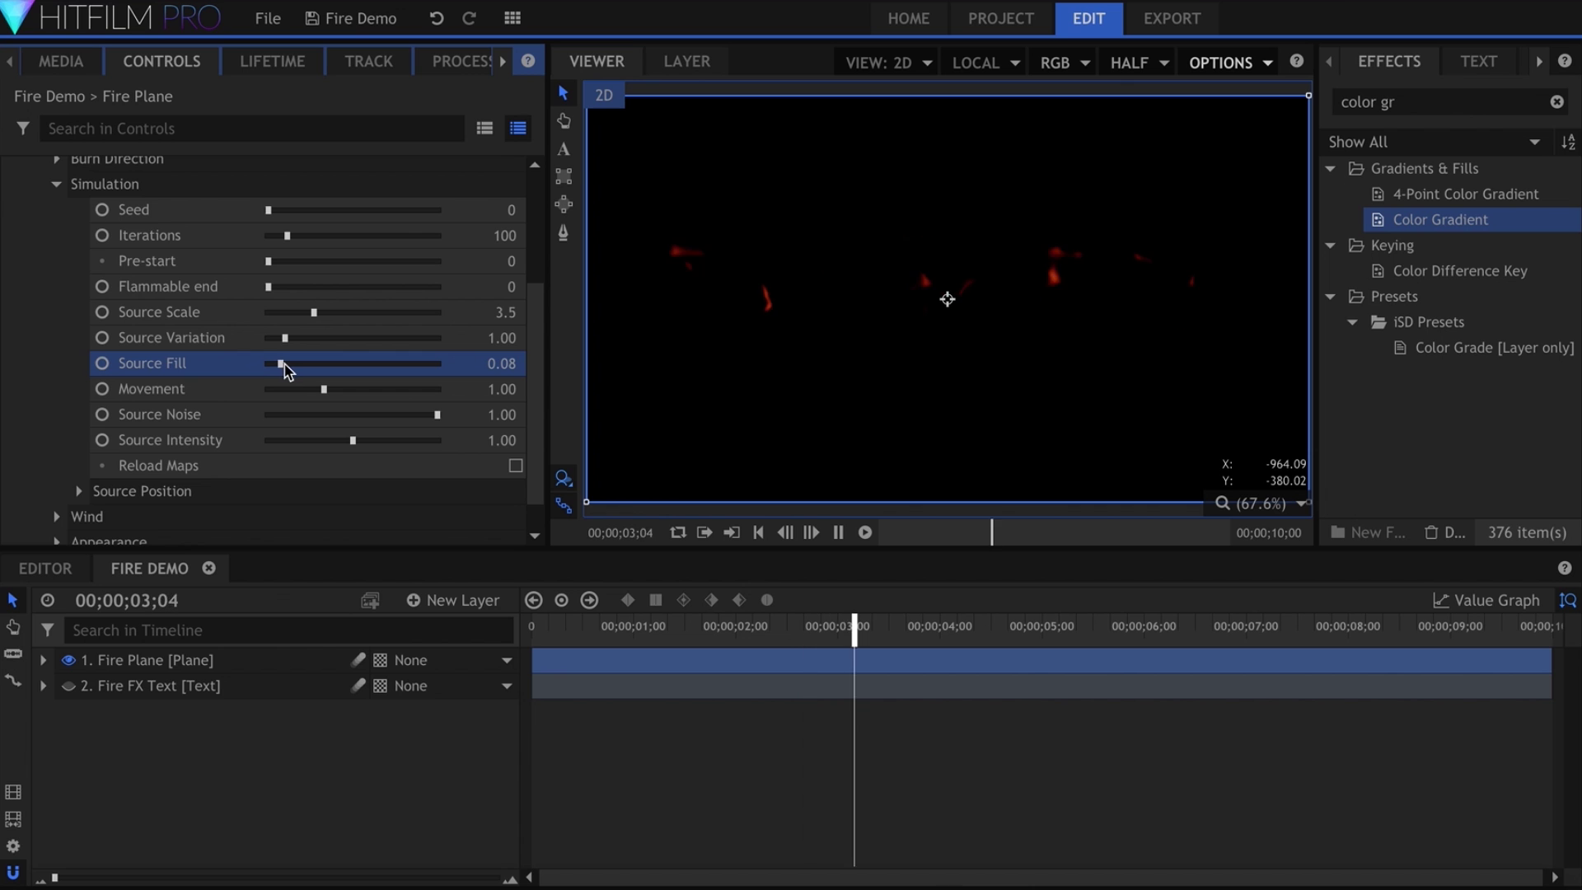
drag(329, 375, 441, 375)
key(space)
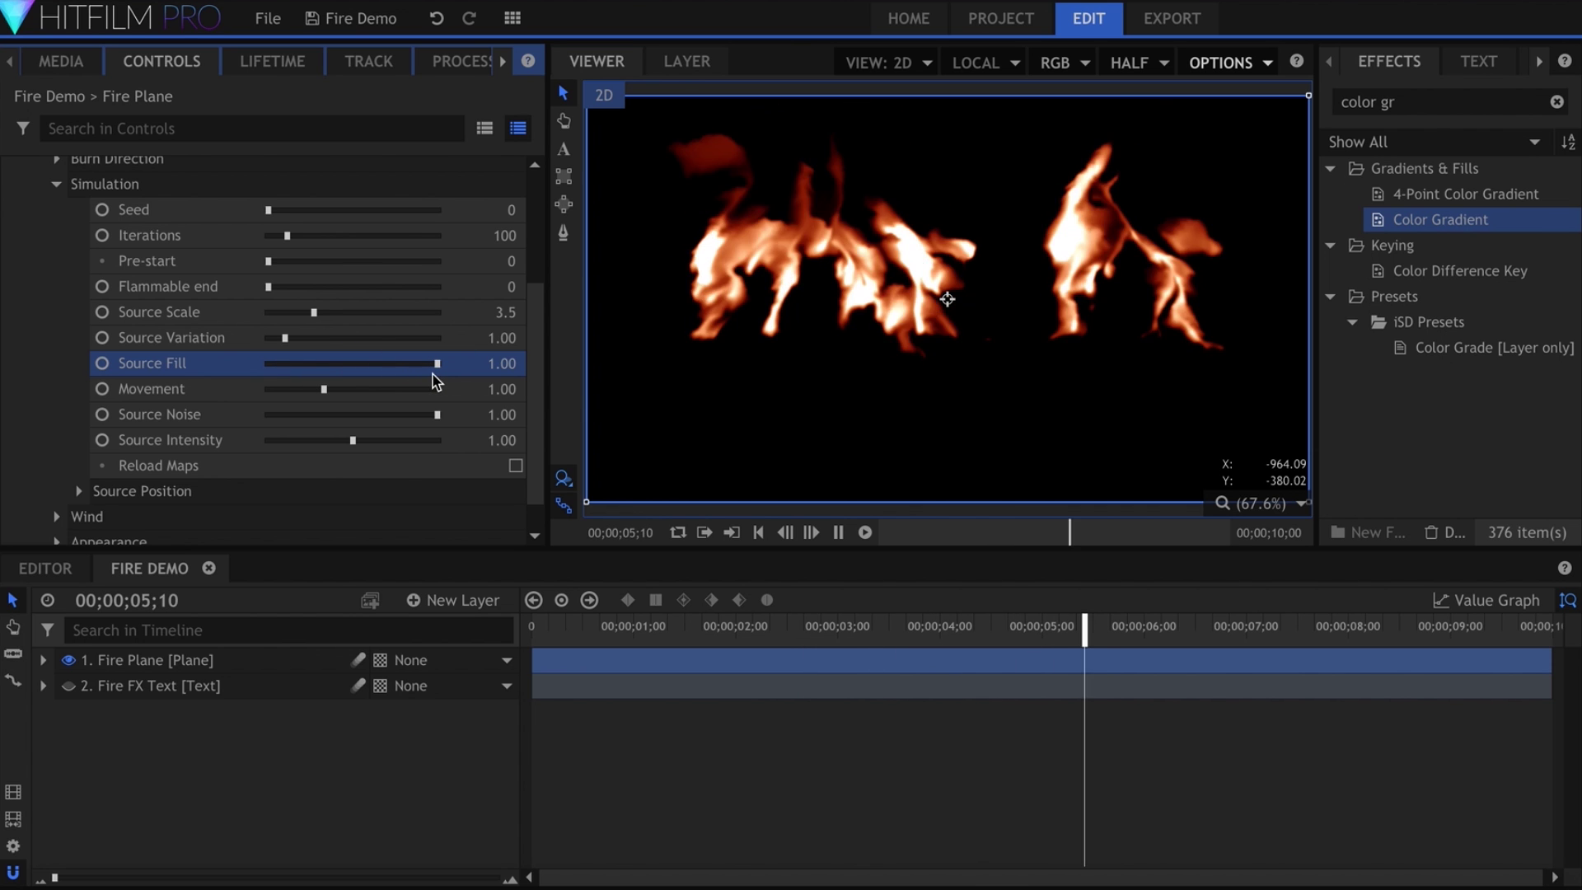
key(space)
Set Source Fill to 0.5 and Movement to 0, then preview from the start.
drag(437, 364, 353, 363)
drag(324, 389, 245, 390)
key(Home)
key(space)
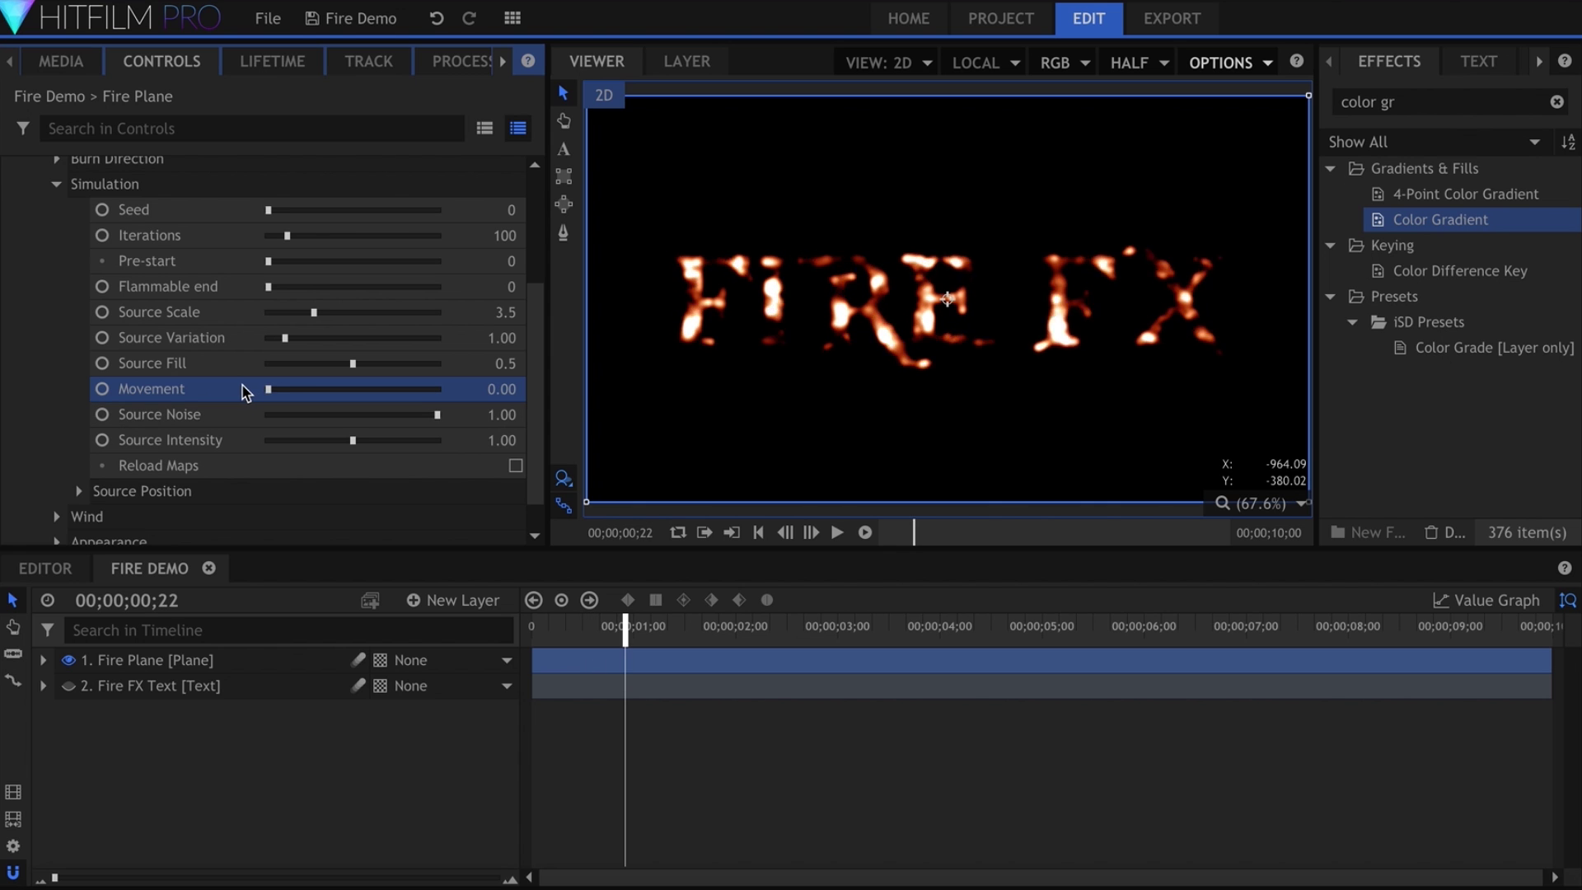
Drop Source Noise to 0 and preview the flames.
click(219, 414)
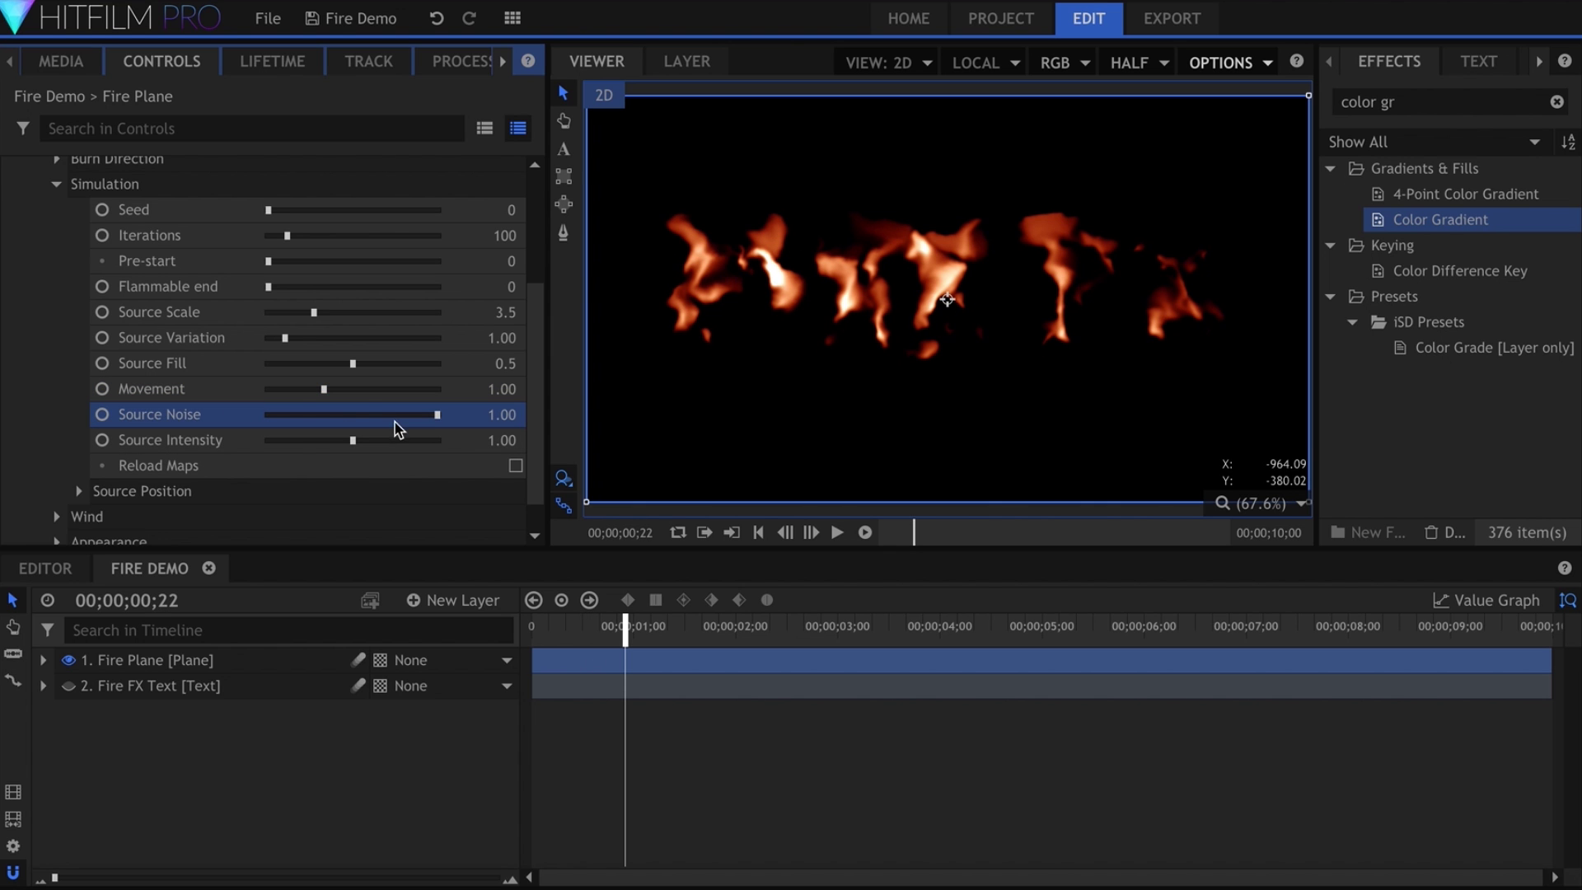
drag(363, 426, 250, 421)
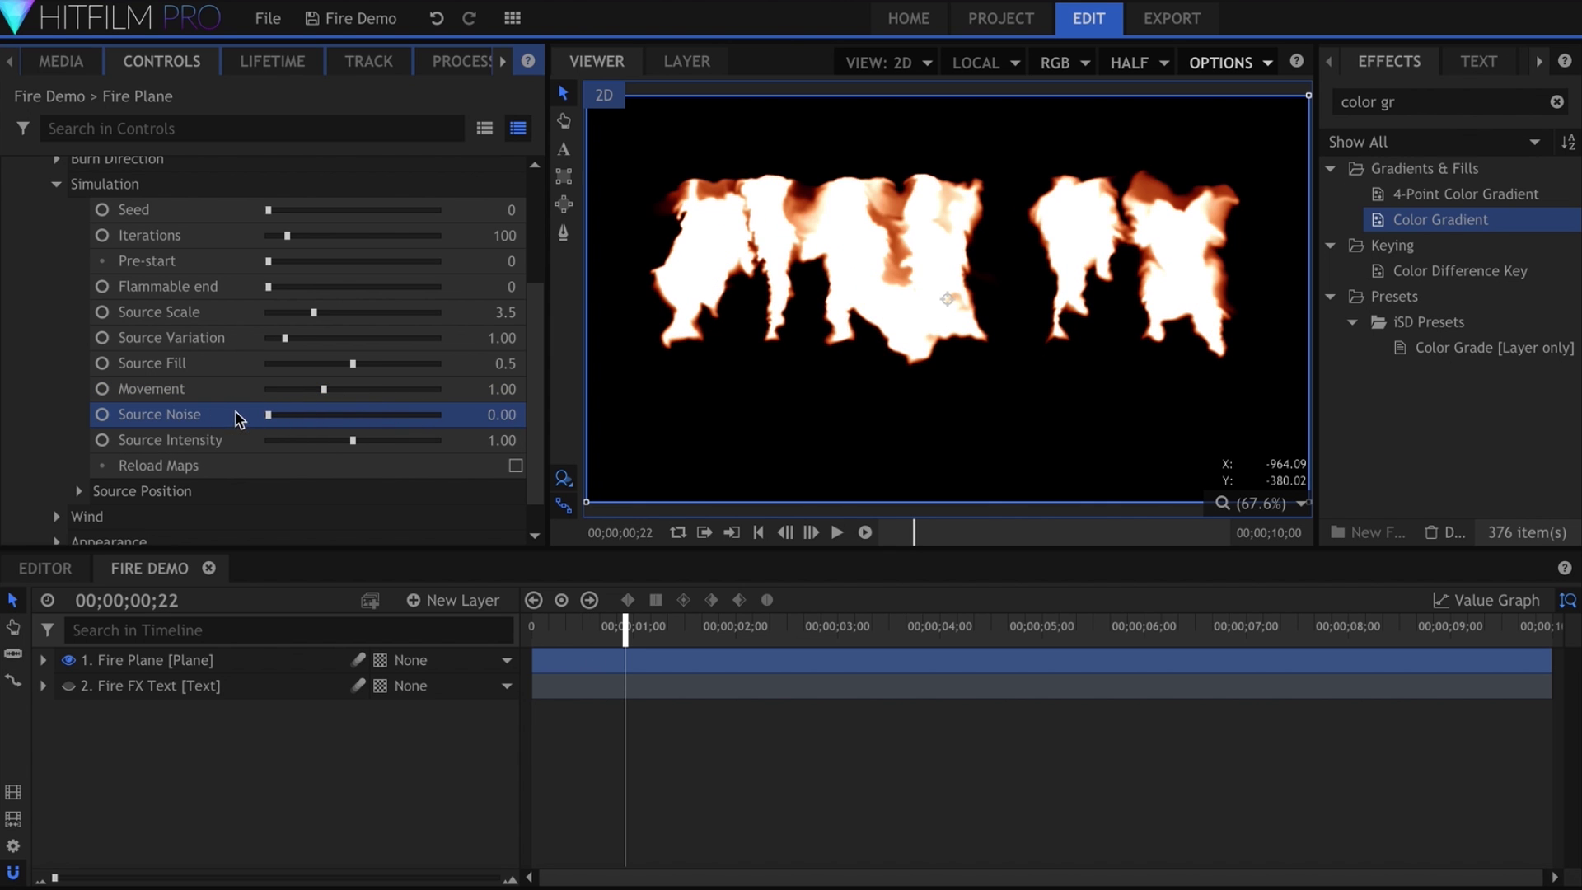
key(space)
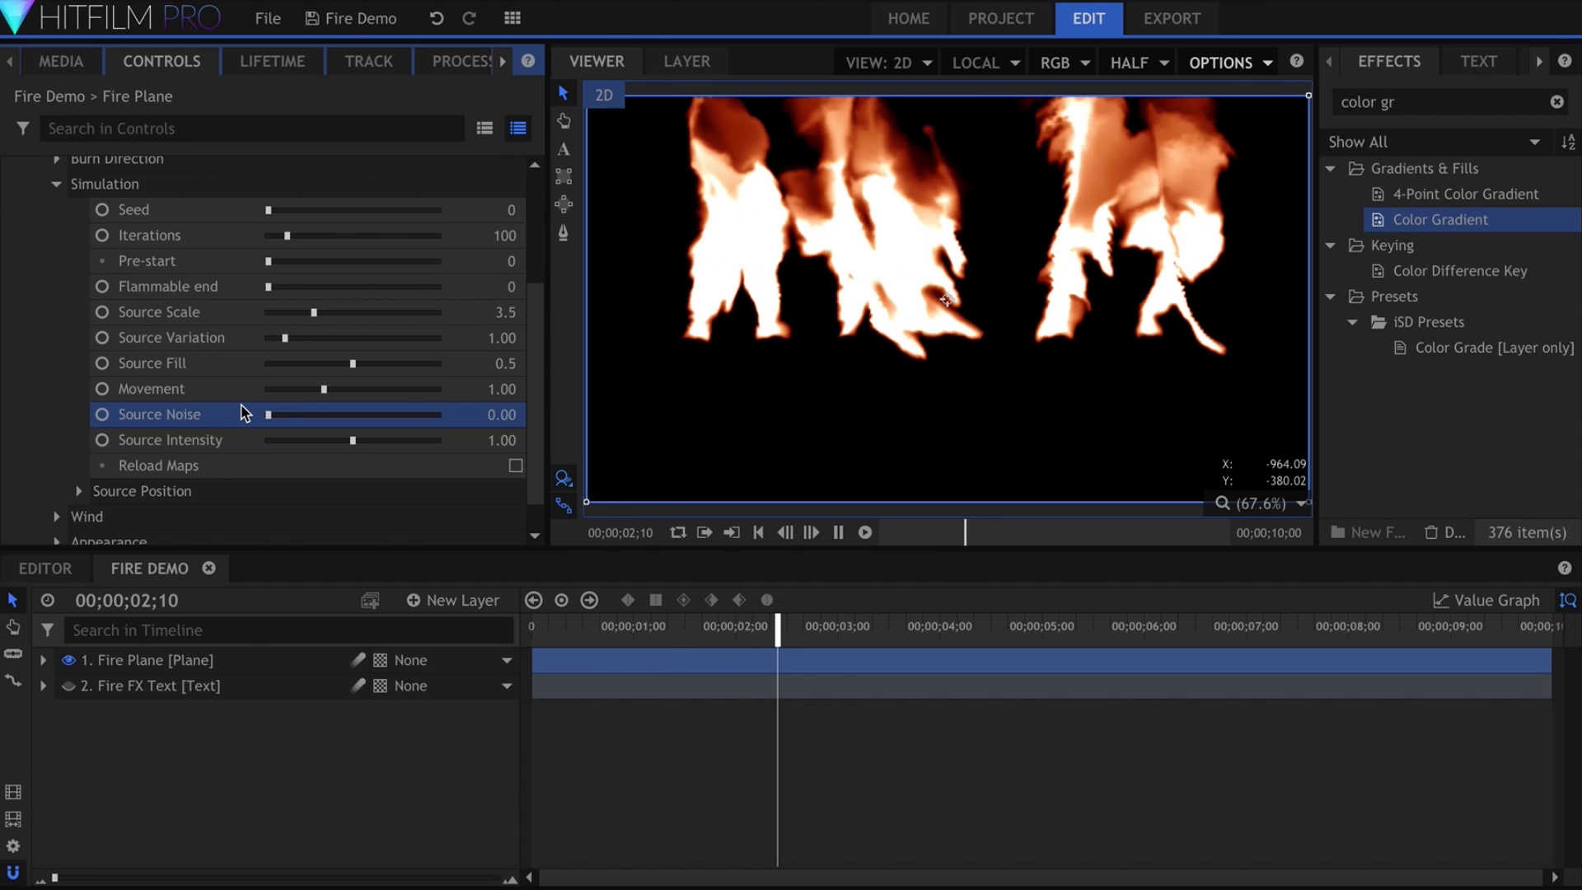
key(space)
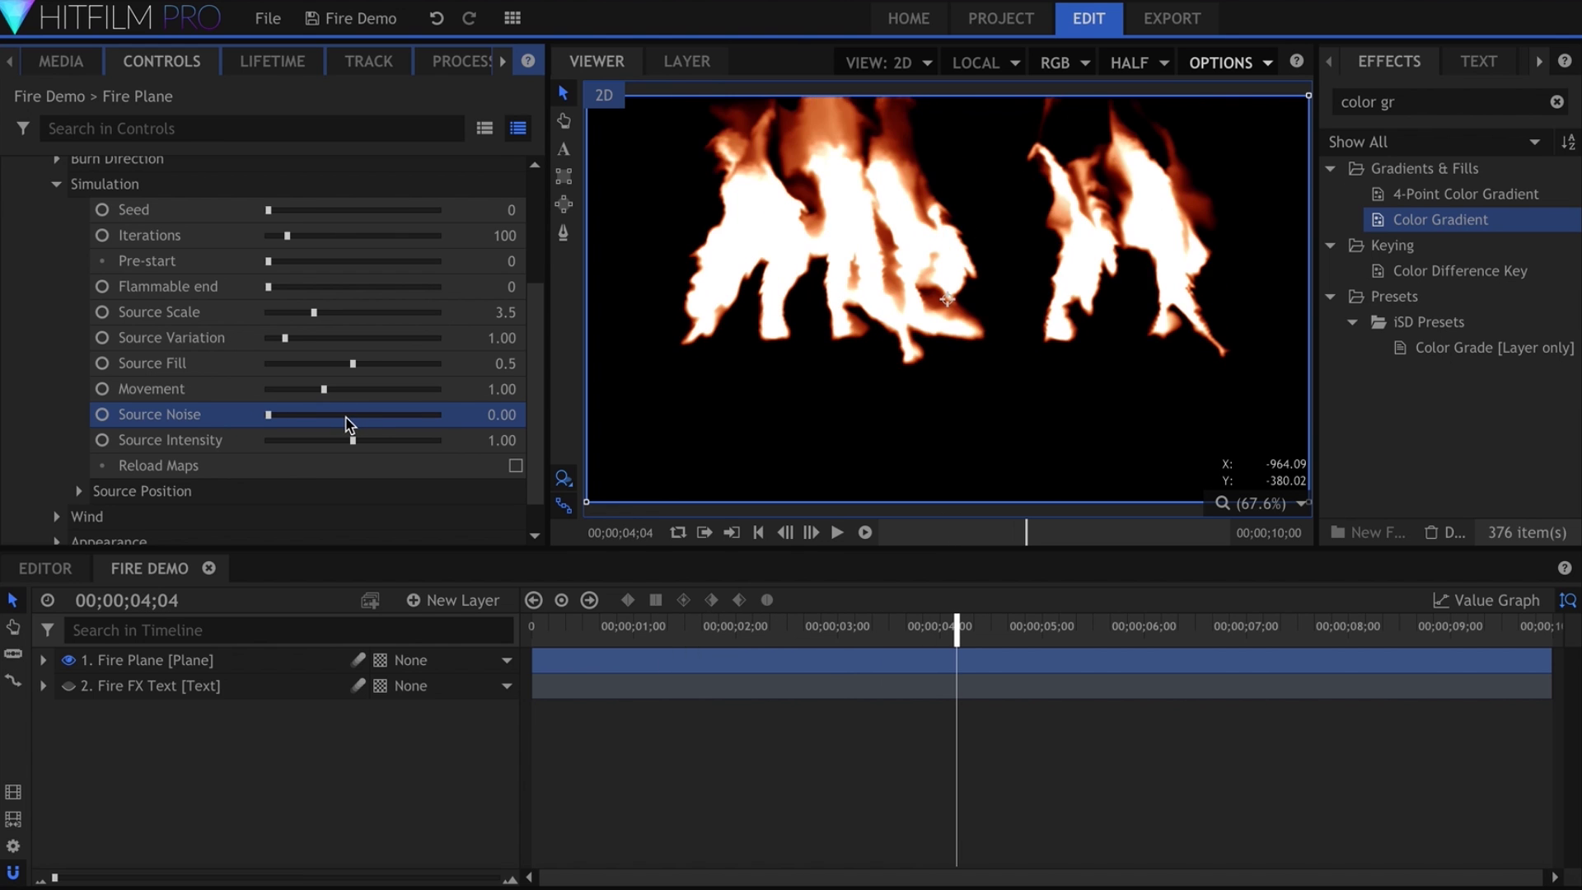
Raise Source Noise to 1.00, test Source Intensity, and reload the fire's source maps.
drag(346, 425, 385, 445)
key(space)
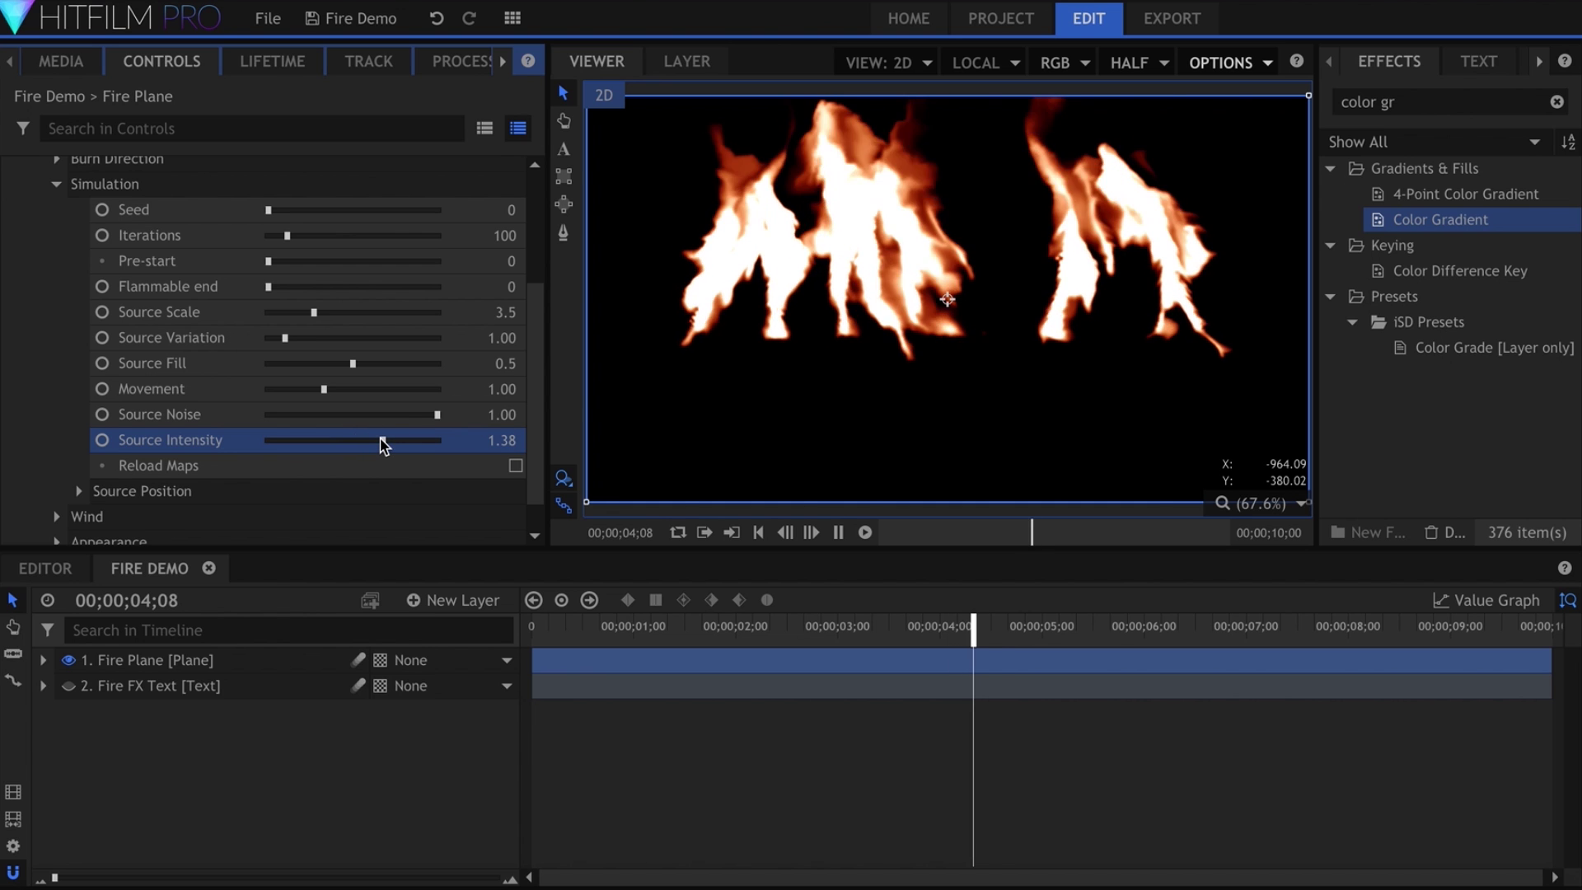
mouse_move(379, 445)
mouse_down()
mouse_move(312, 450)
mouse_move(353, 445)
mouse_up()
scroll(361, 454, down, 1)
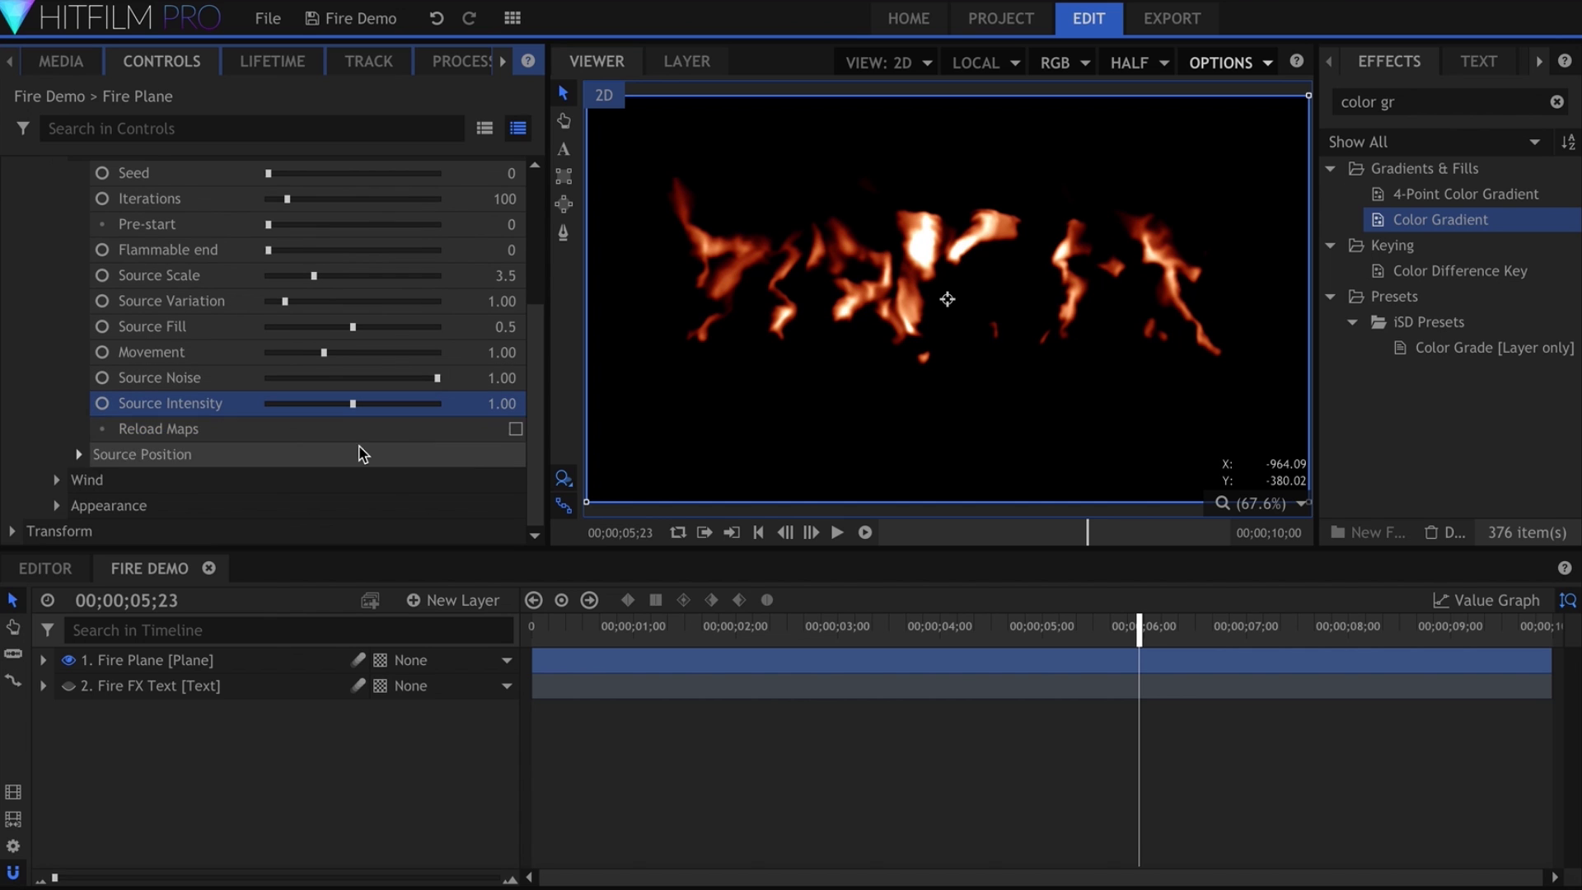
click(515, 430)
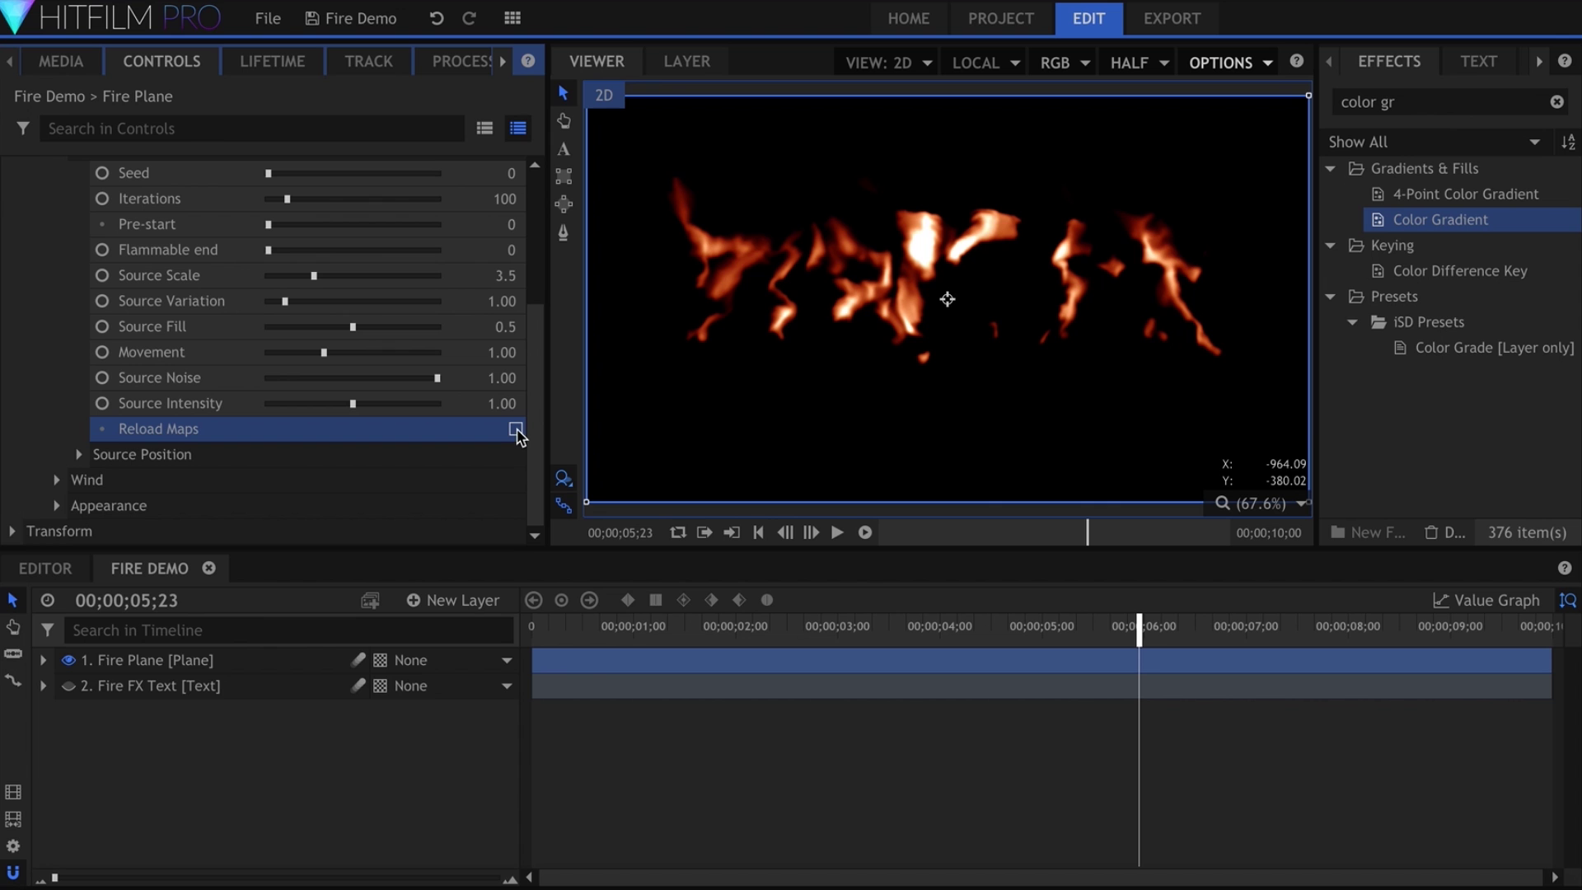
click(293, 688)
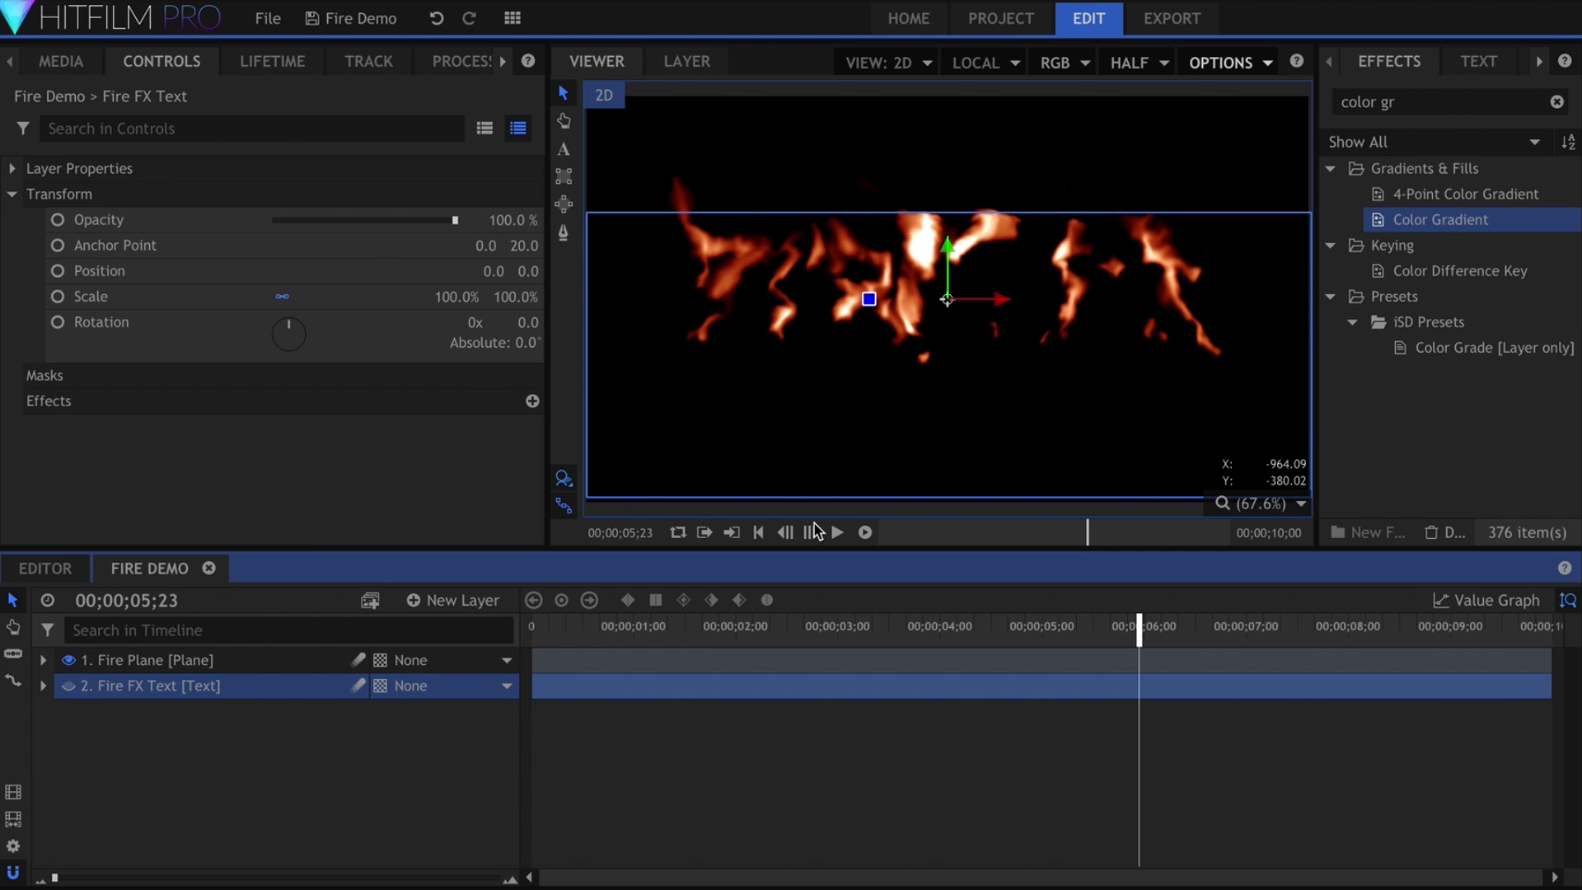
drag(942, 309, 989, 194)
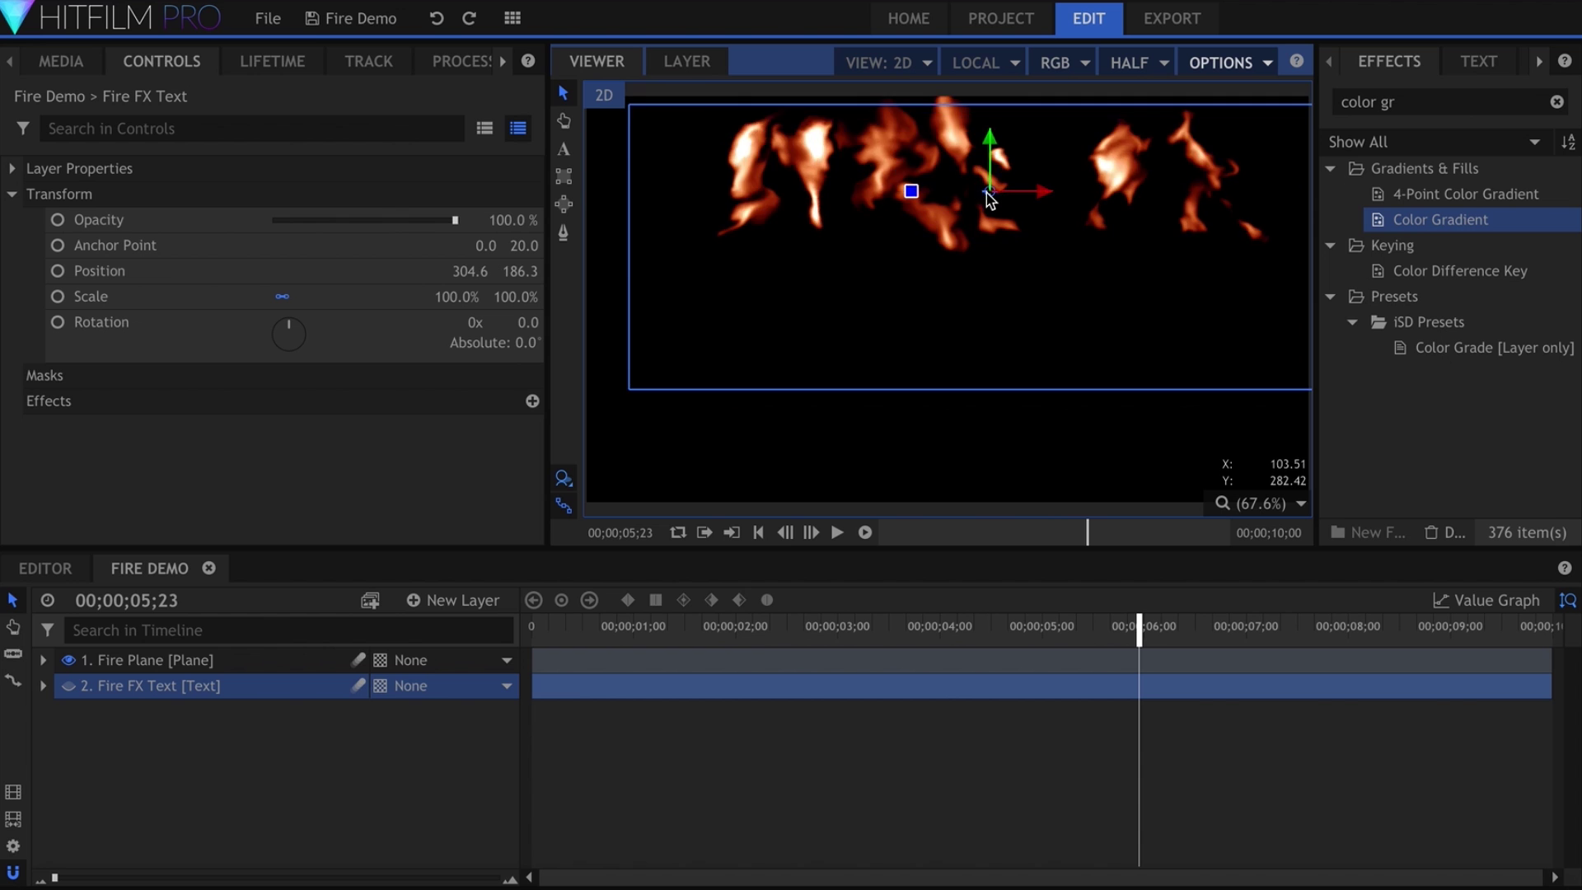
key(ctrl+z)
click(283, 658)
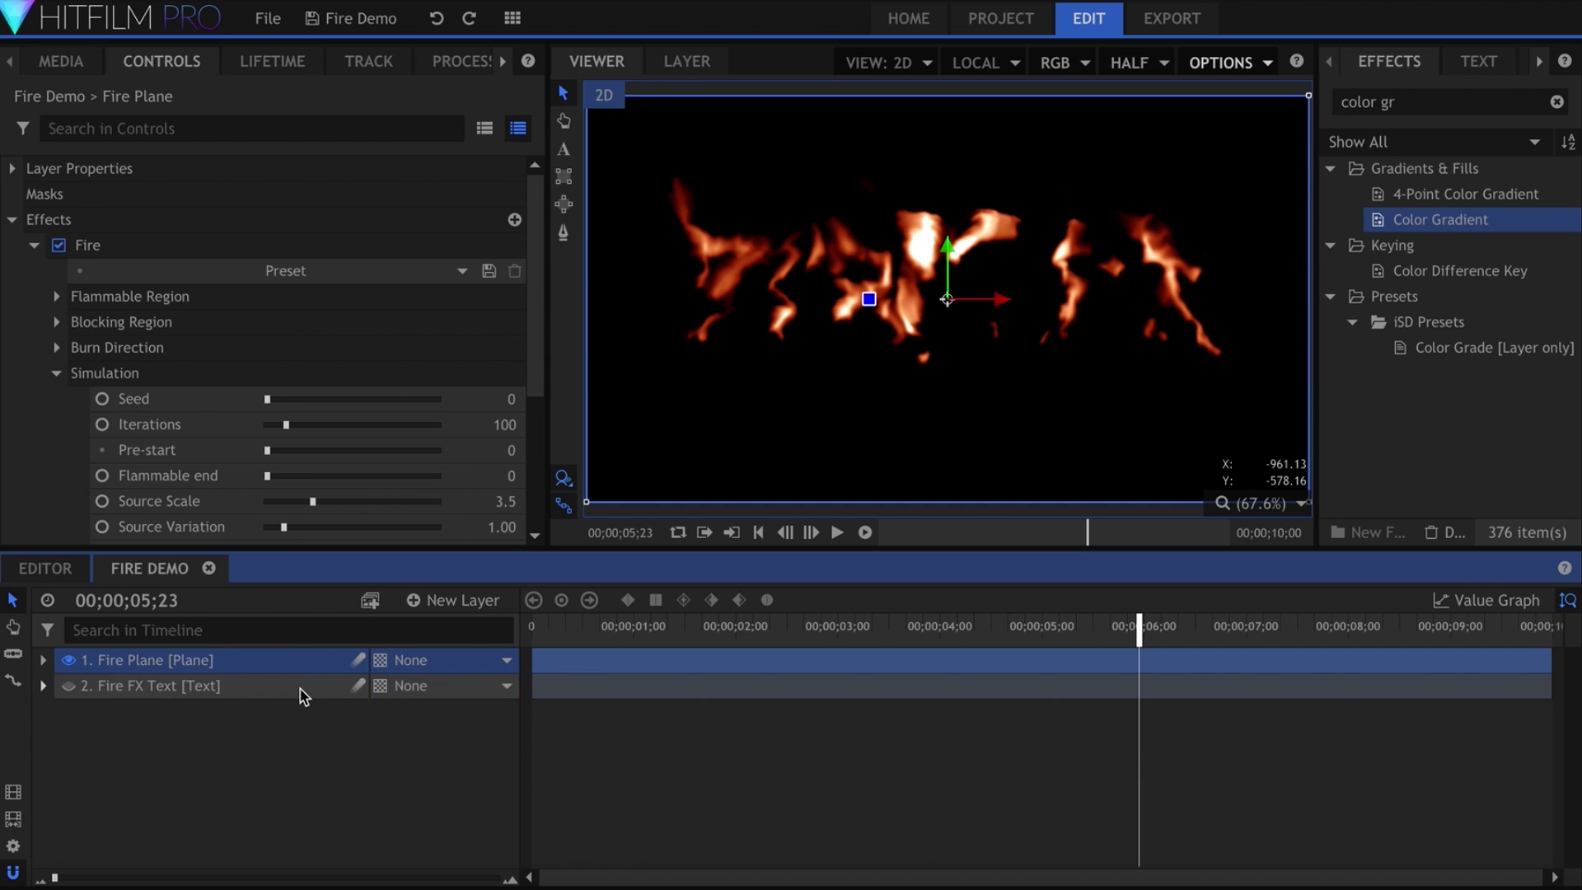
scroll(292, 340, down, 5)
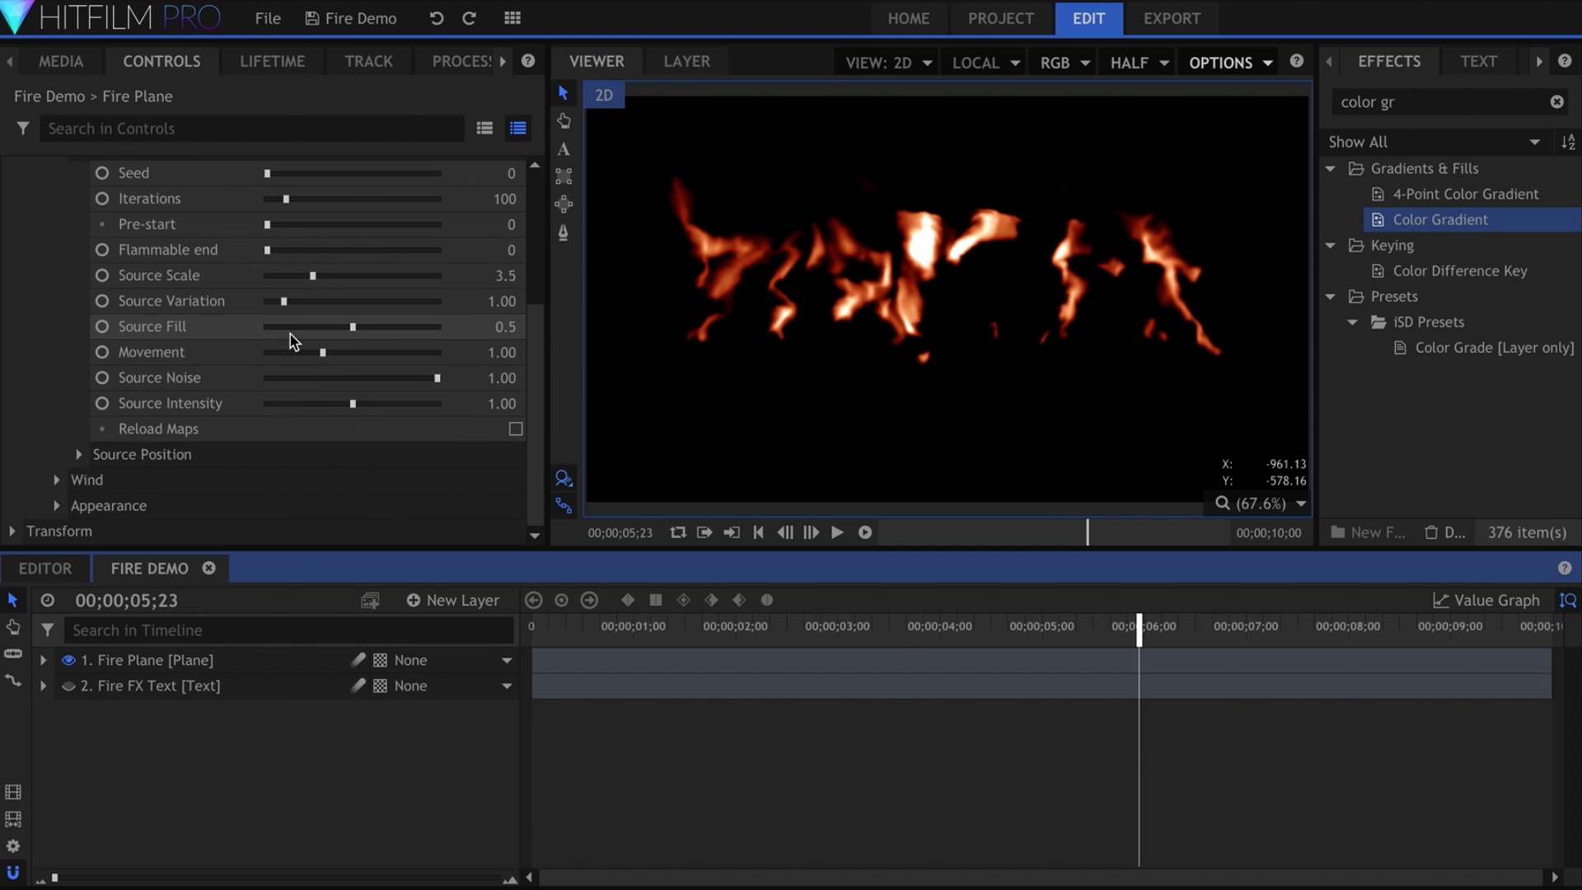
click(80, 455)
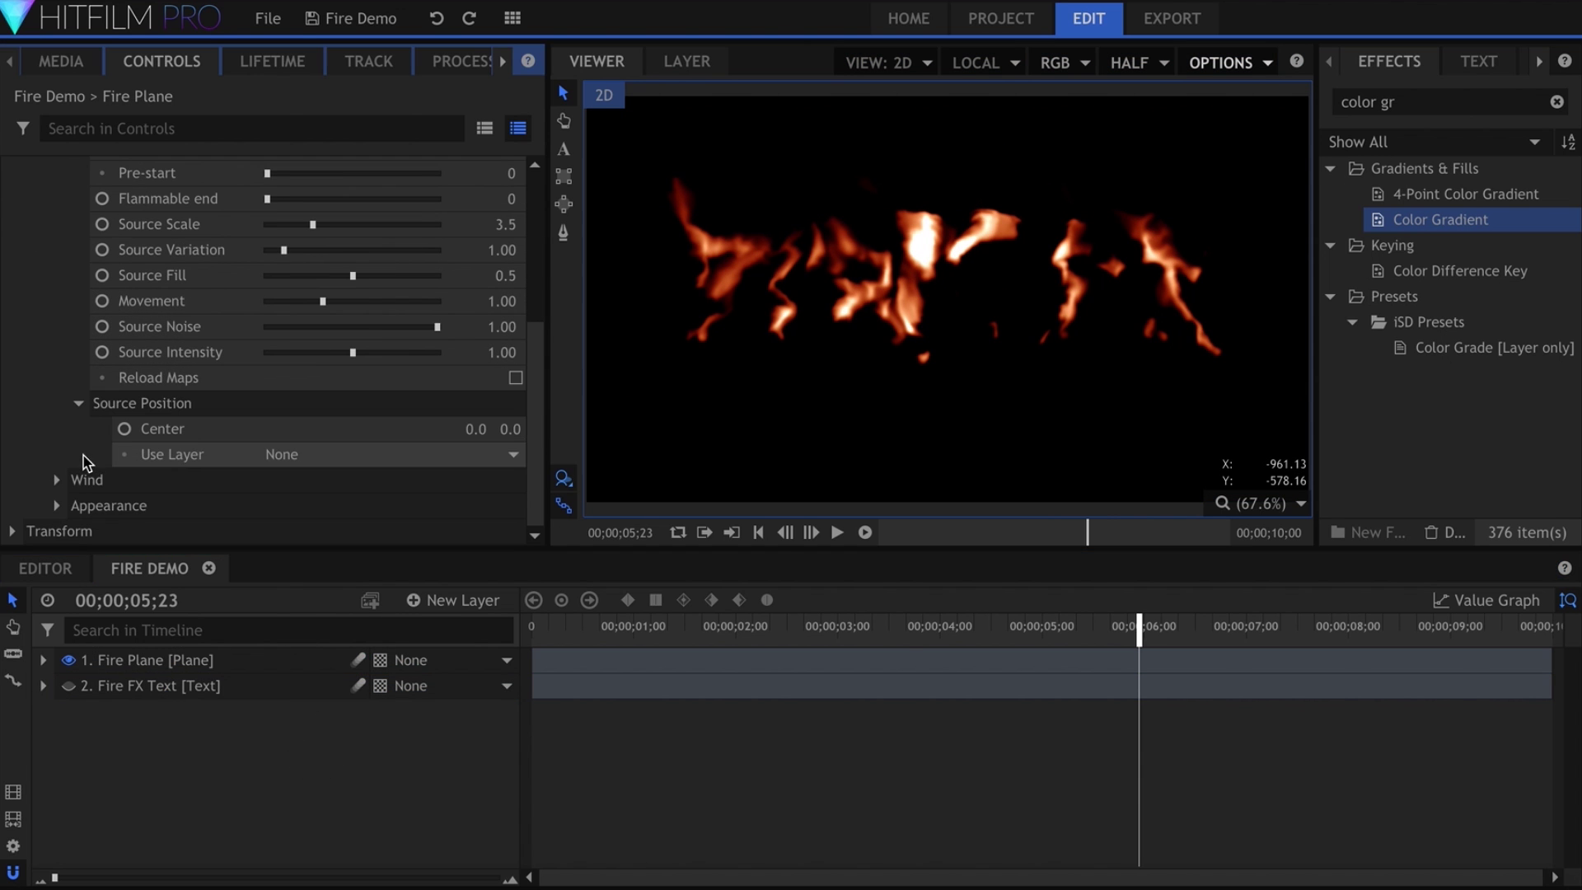
click(477, 456)
click(477, 456)
scroll(466, 423, up, 5)
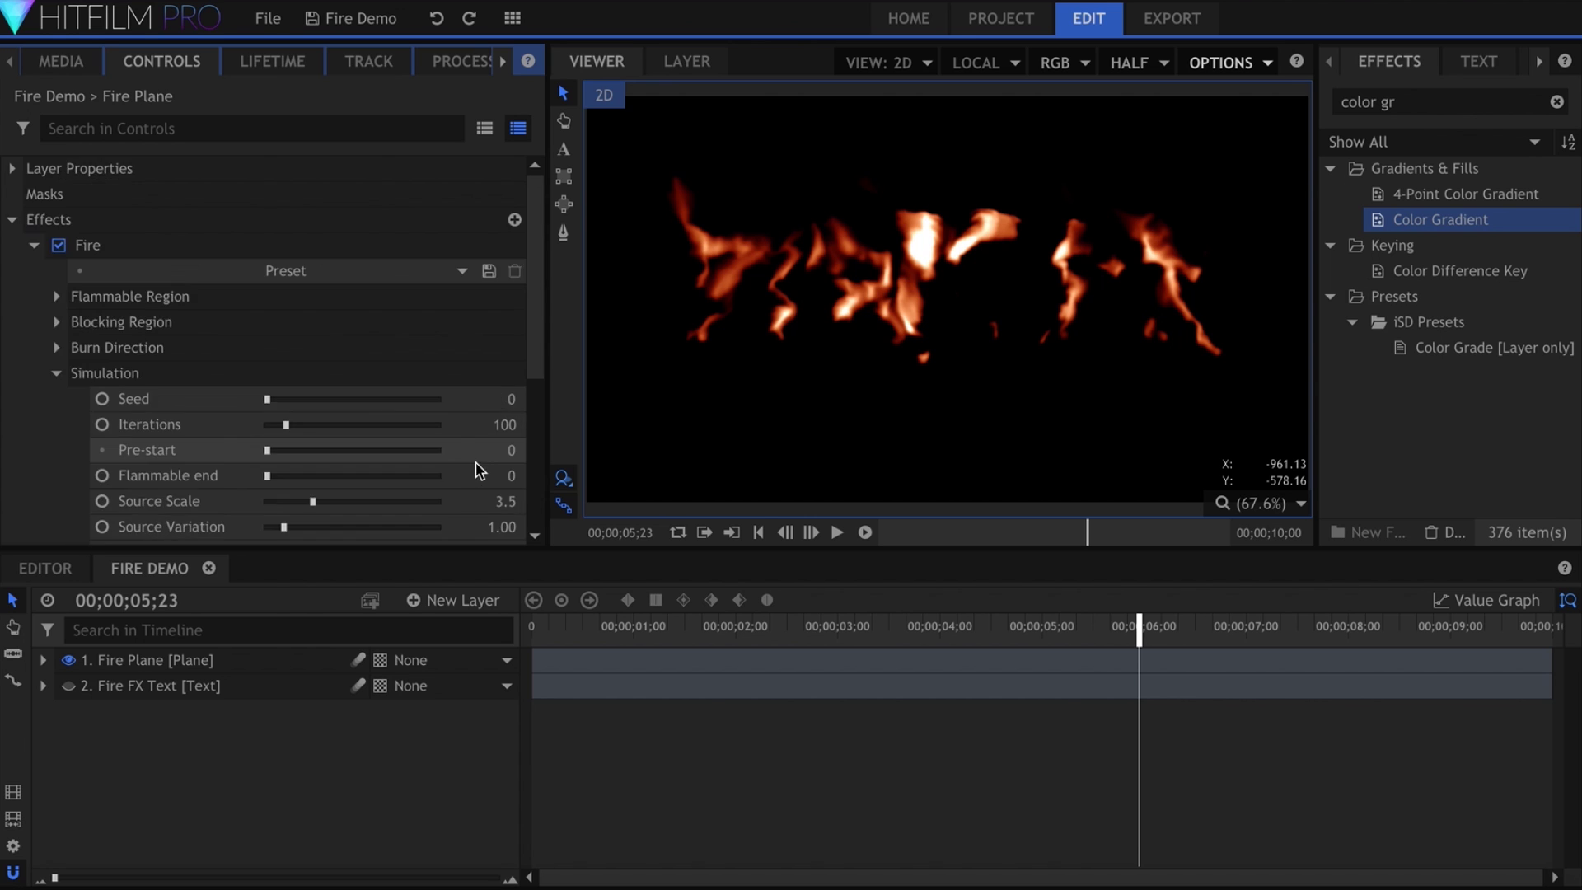
click(57, 373)
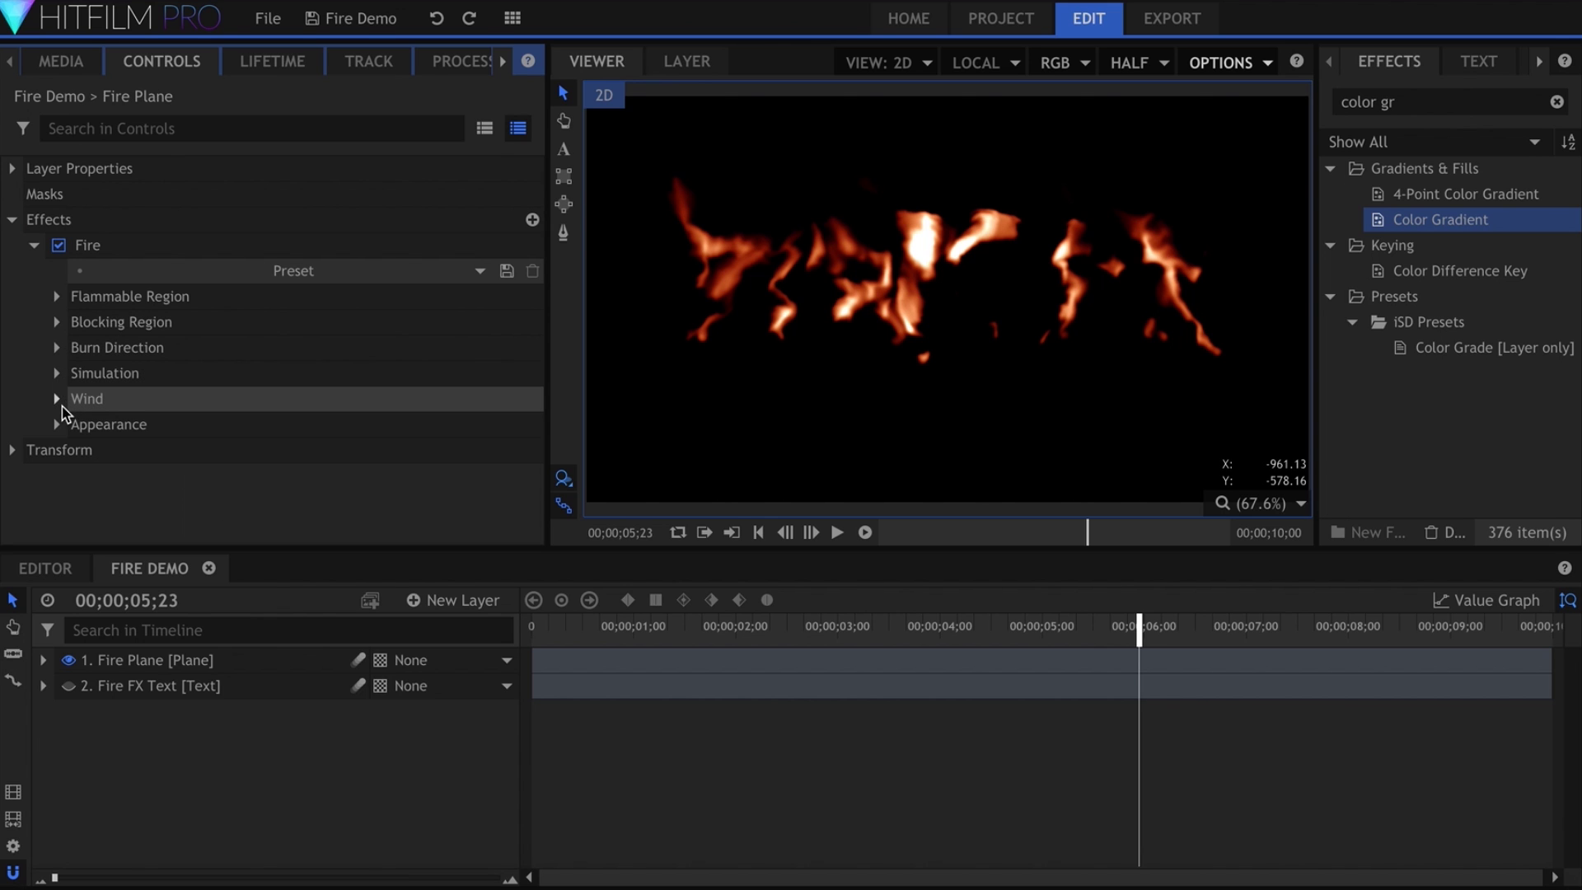
click(57, 399)
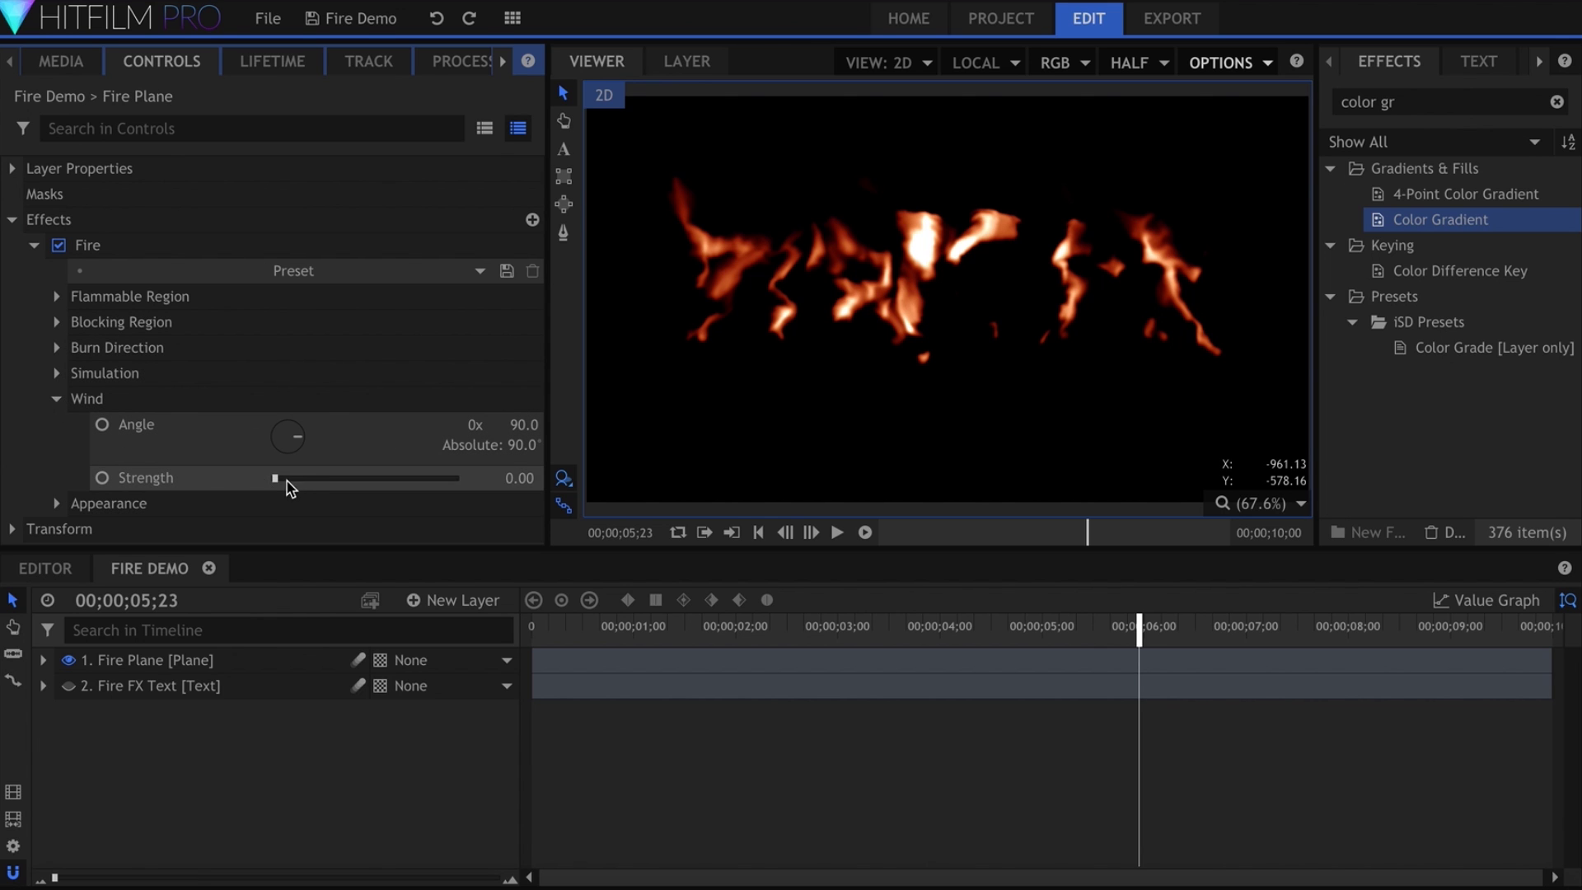
drag(290, 488, 452, 487)
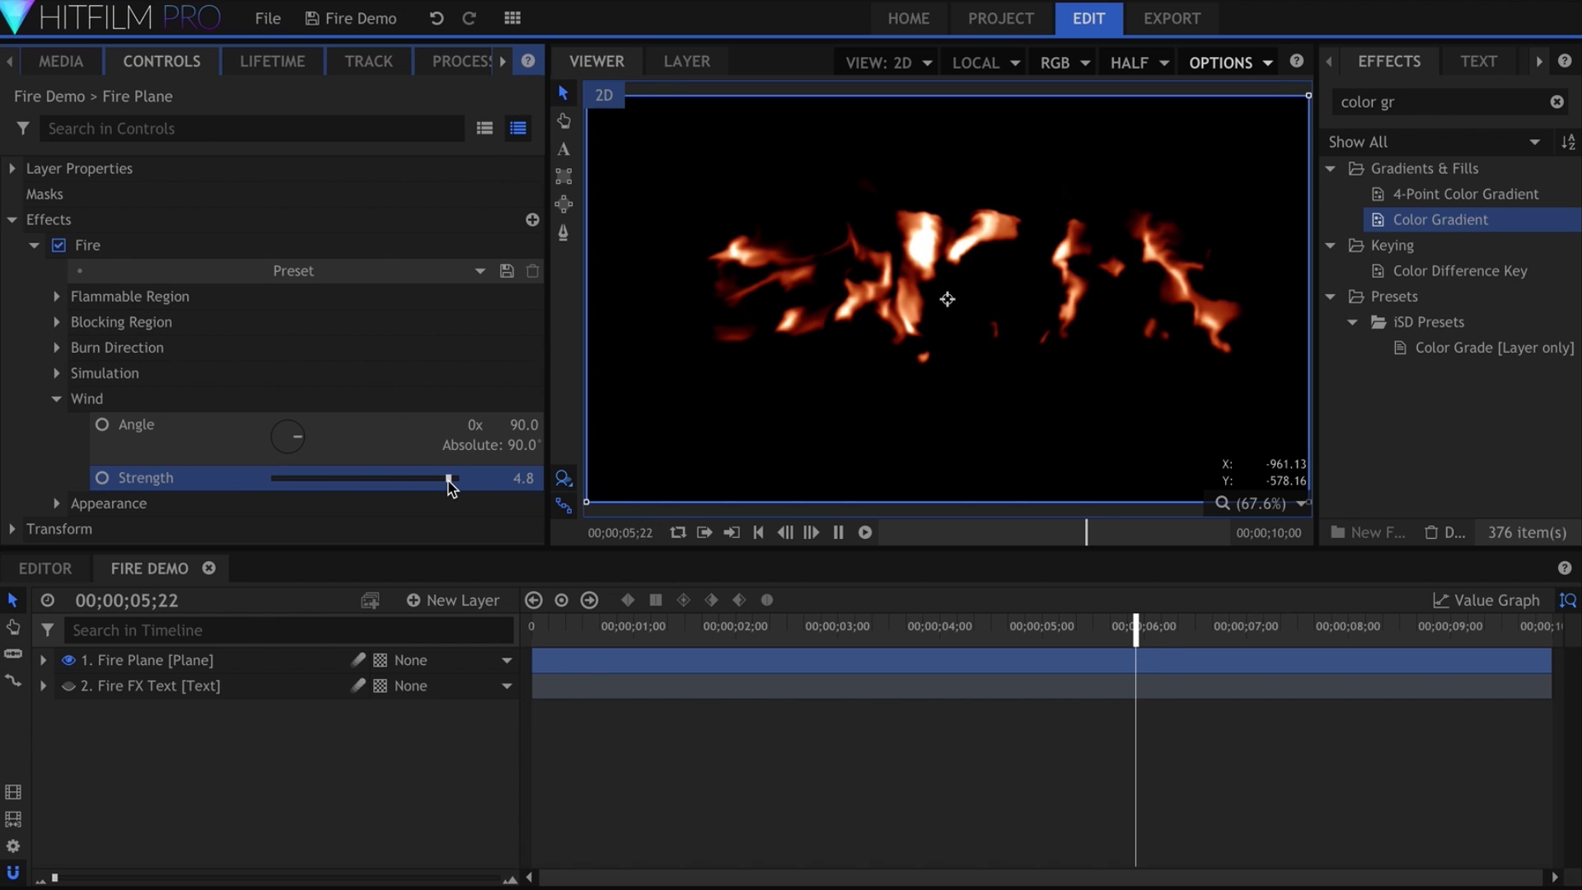
drag(290, 434, 311, 420)
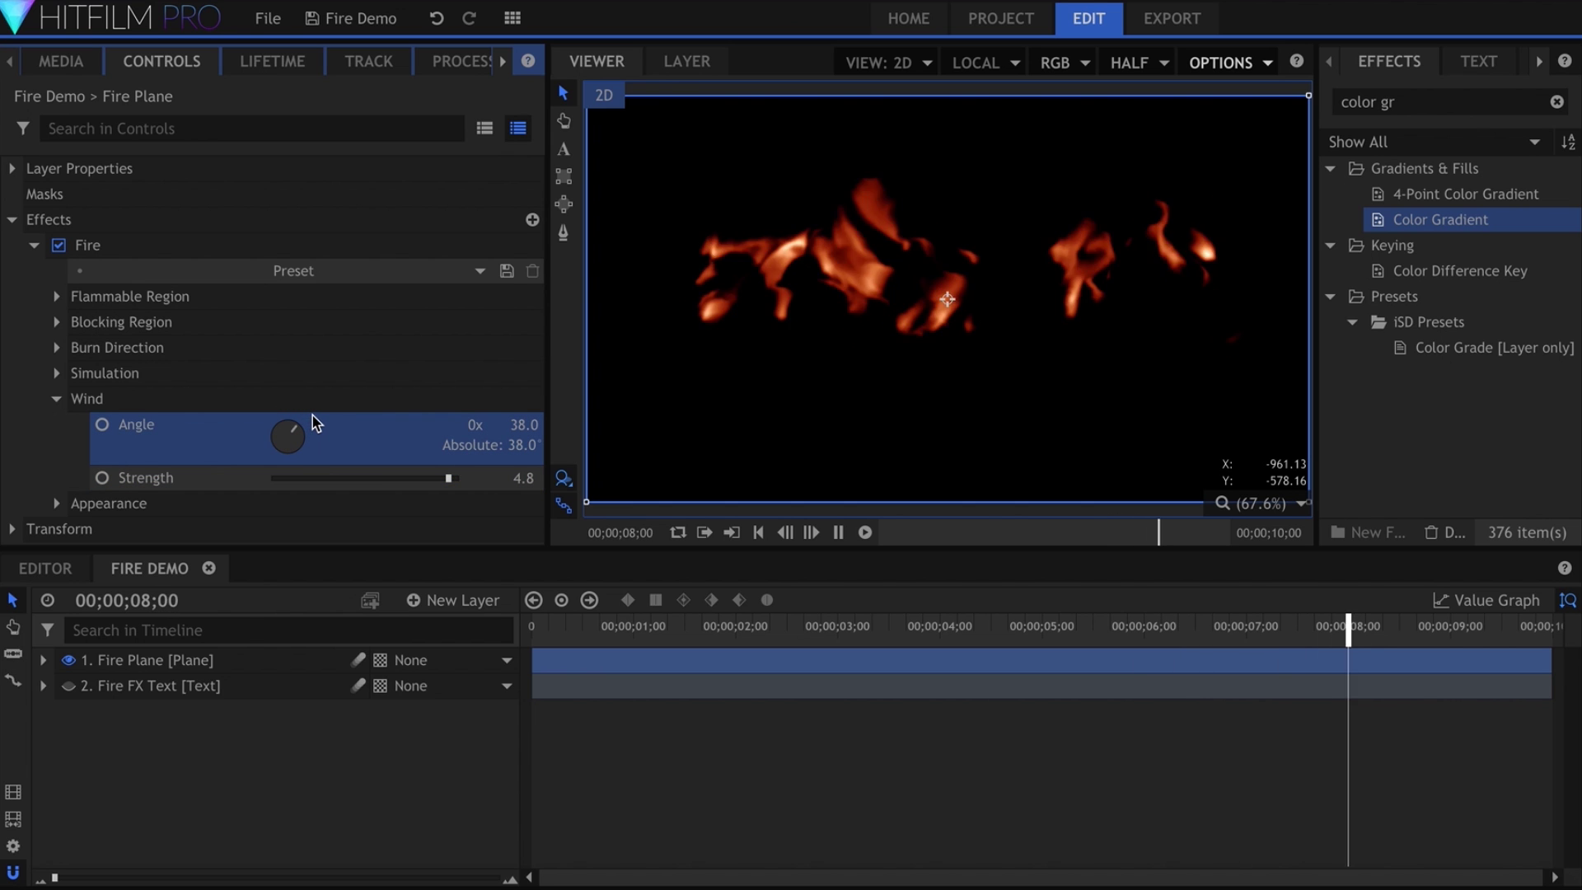
click(247, 403)
key(ctrl+z)
key(ctrl+z)
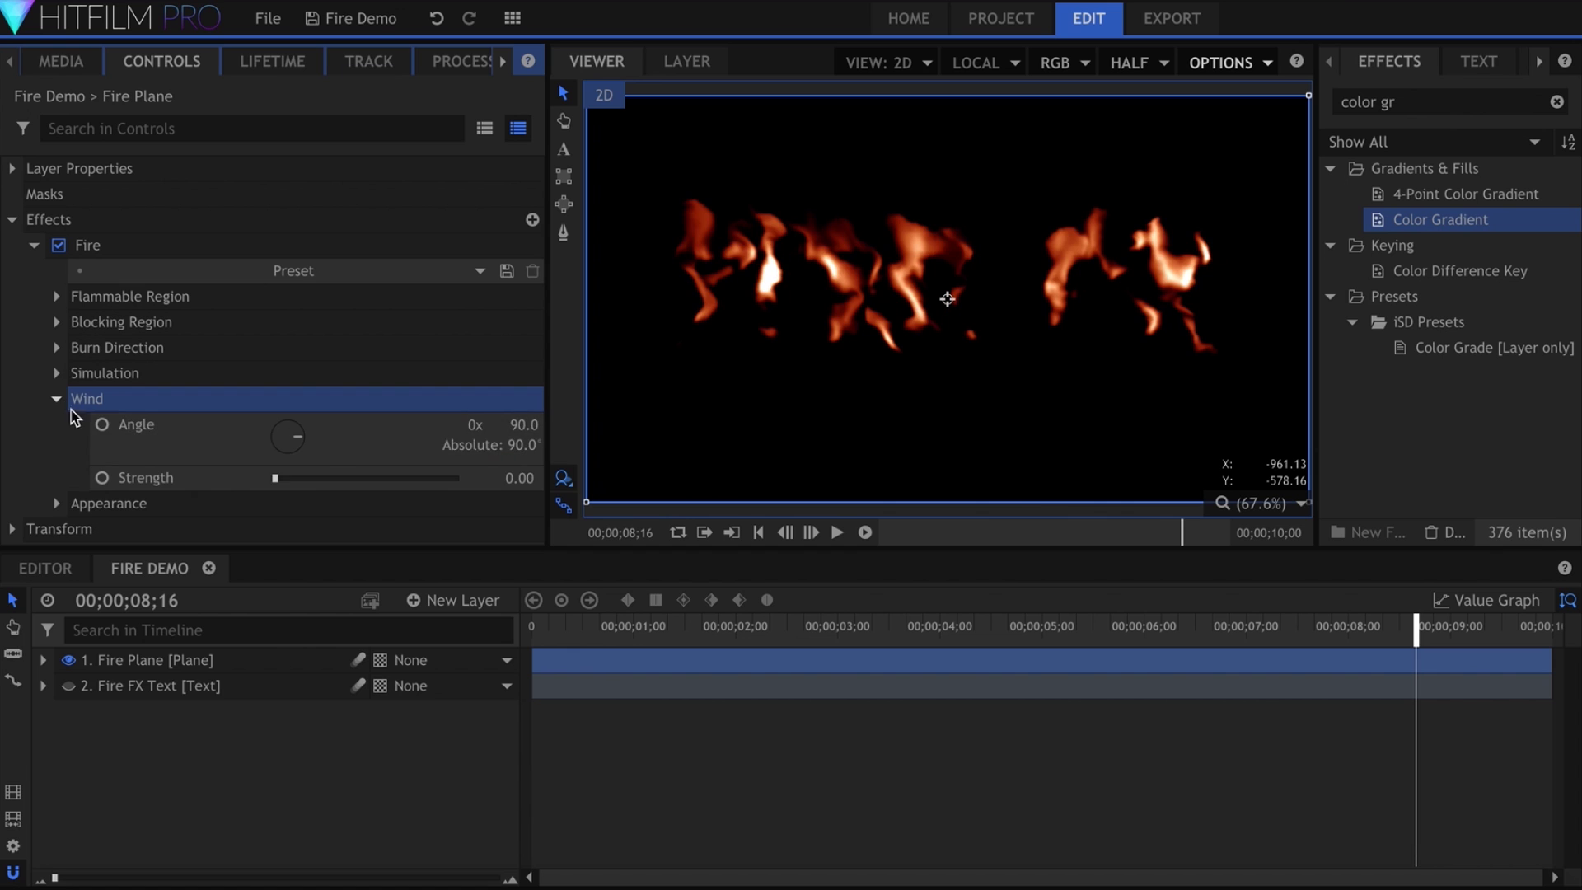
click(59, 401)
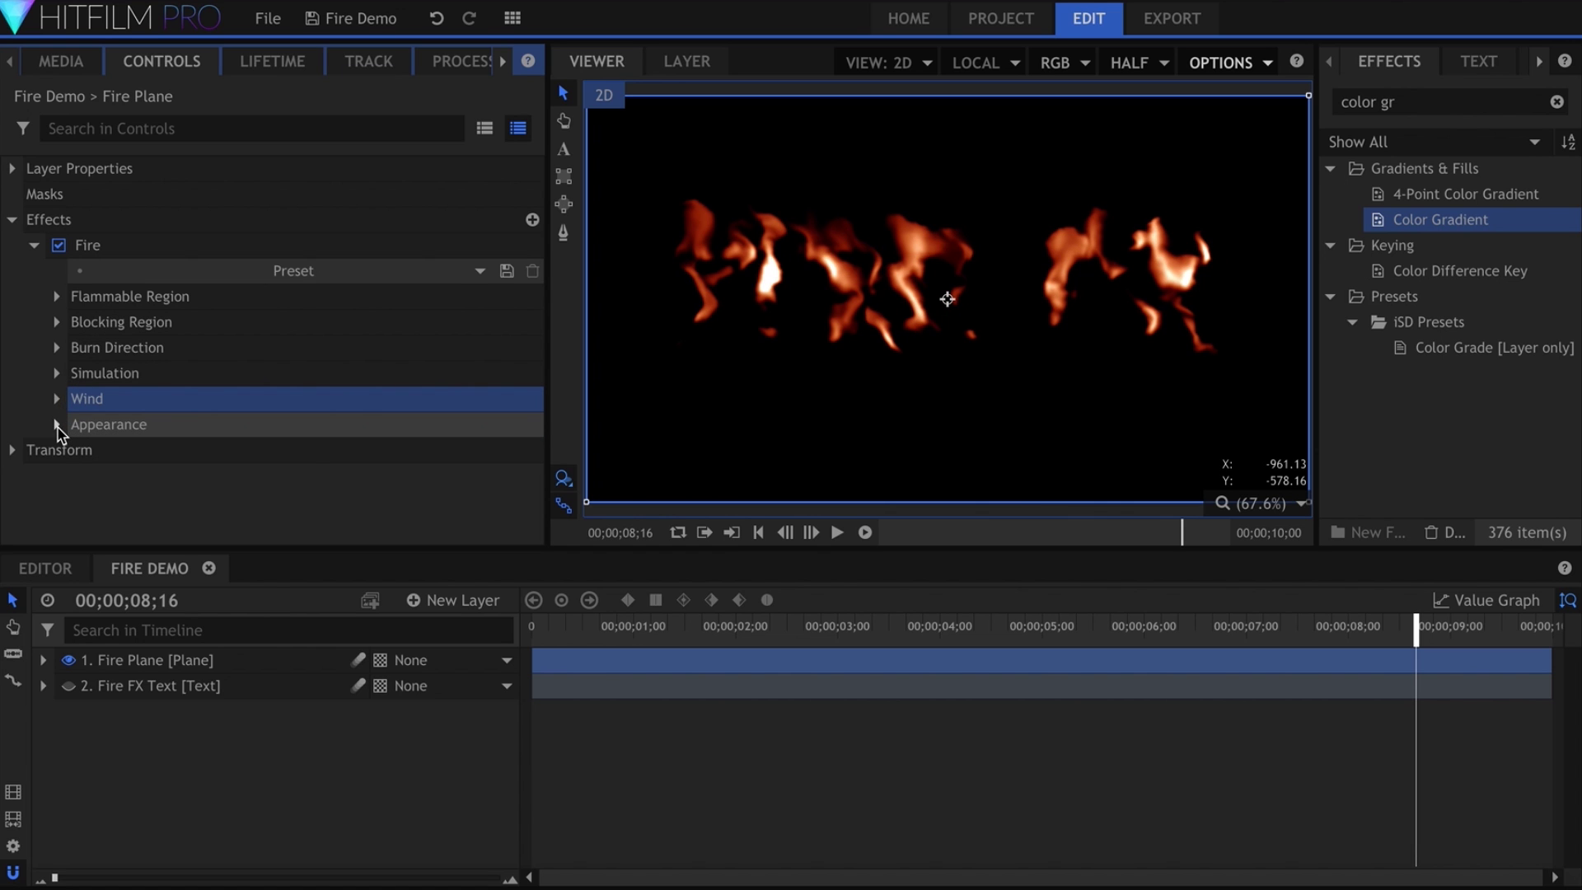
click(58, 424)
Trial a Hue shift, then set High Temperature to 1.2 and Low Temperature to 0.00.
scroll(61, 432, down, 2)
click(176, 410)
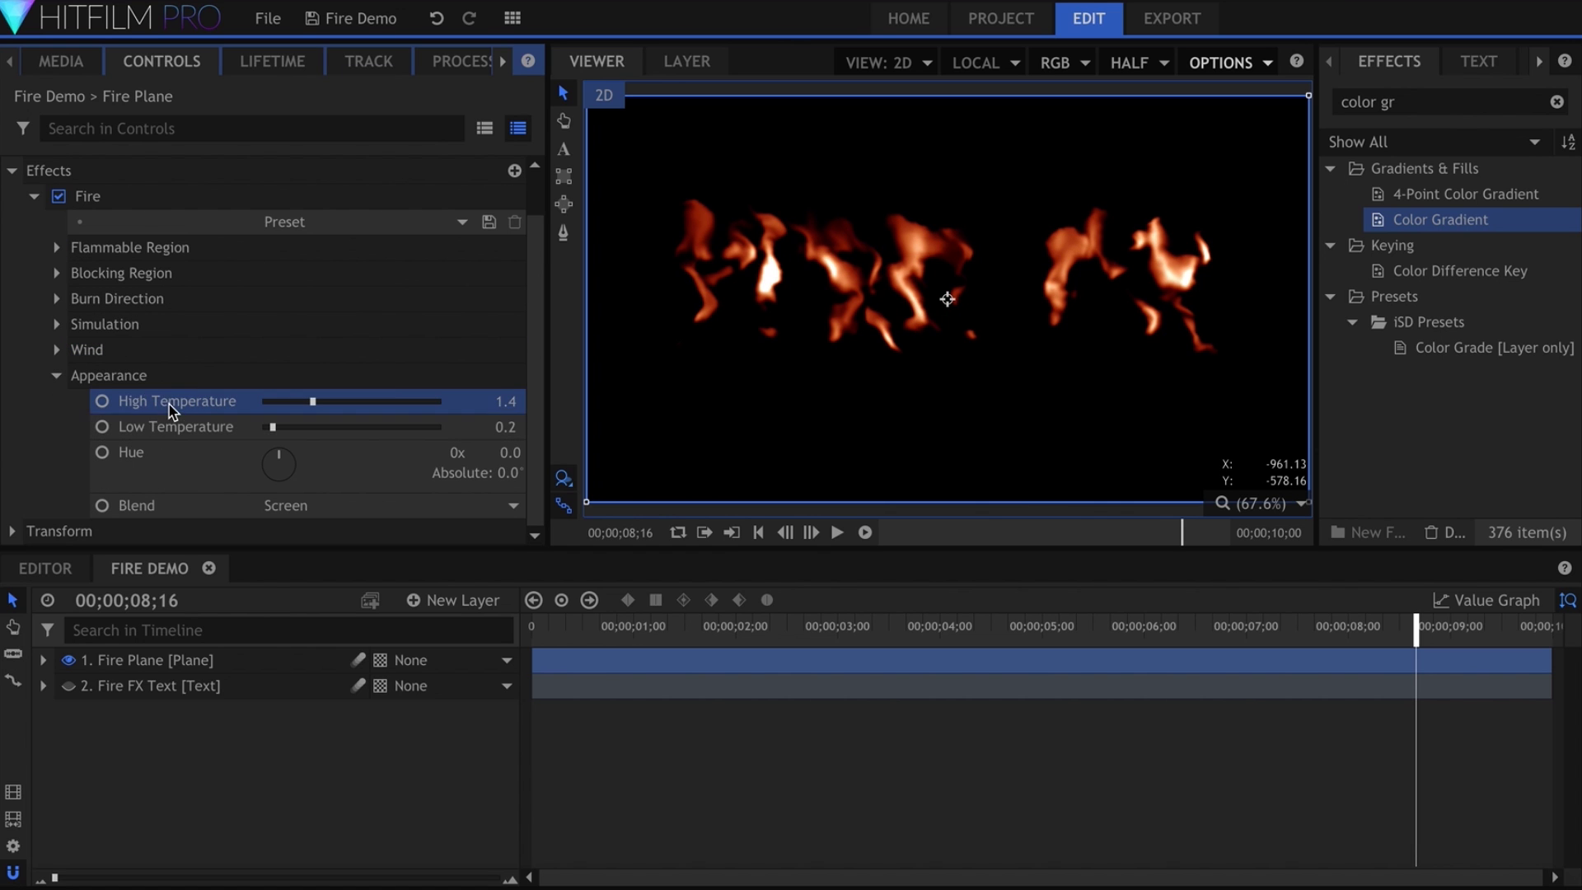
drag(292, 459, 318, 522)
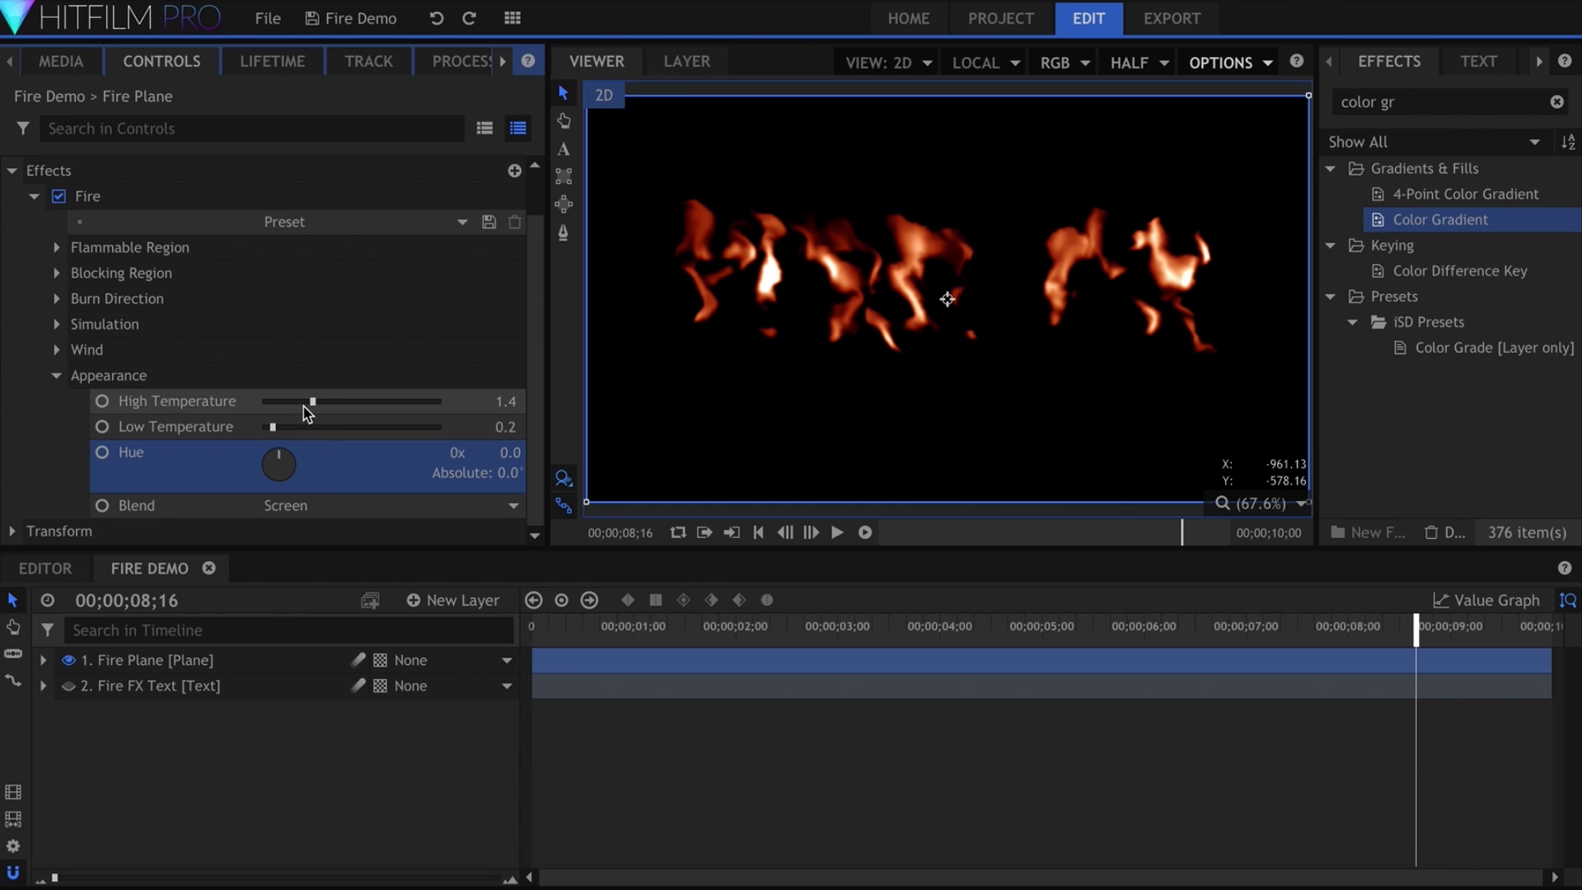
drag(306, 402, 284, 432)
key(Home)
key(space)
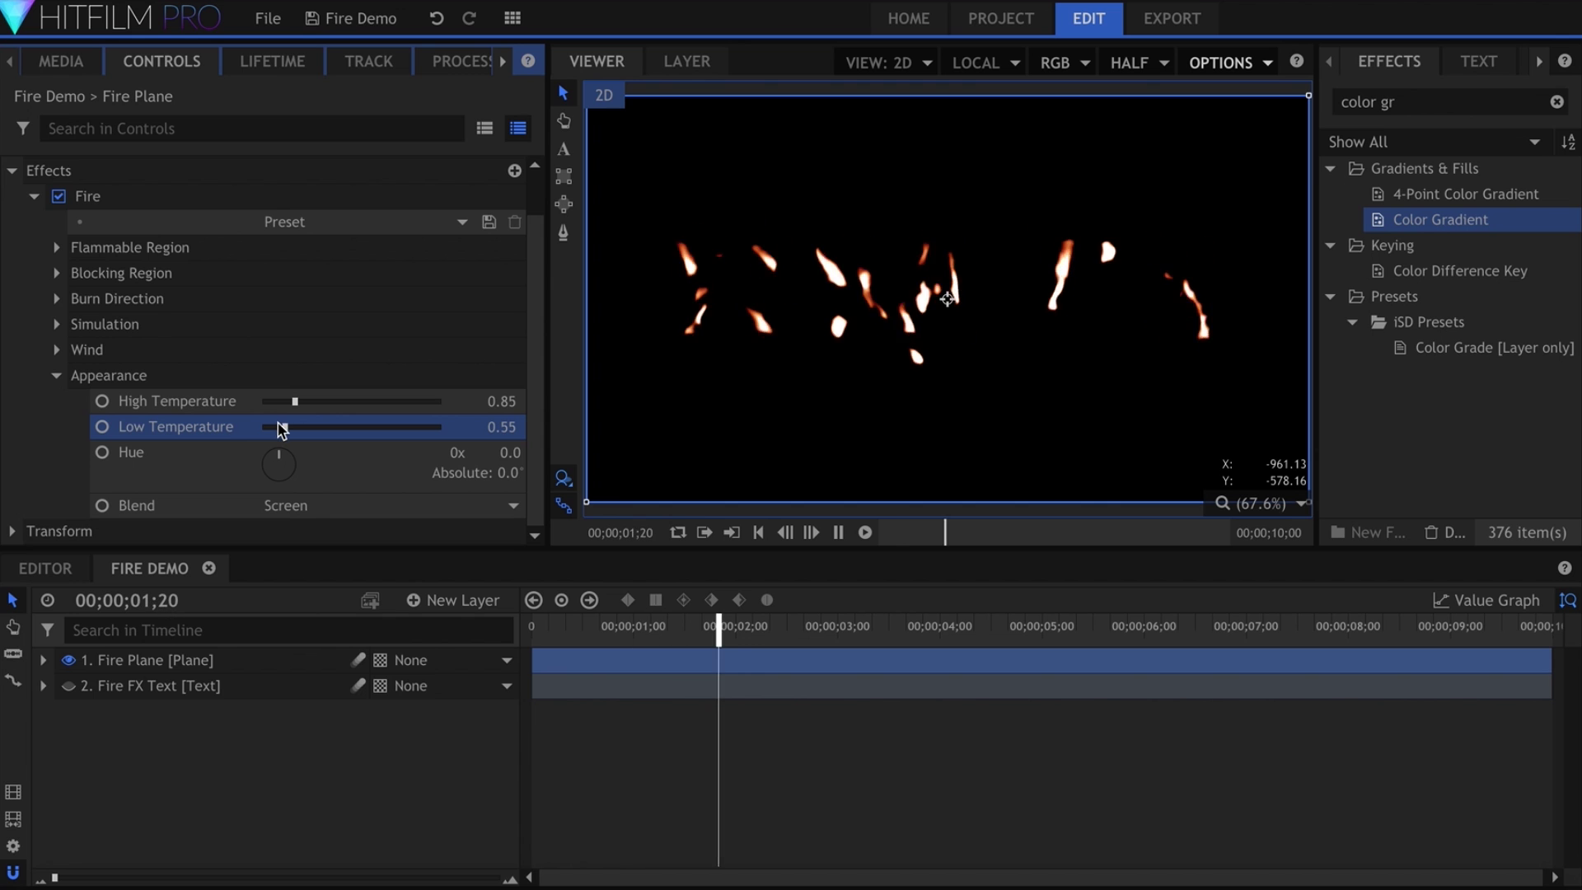
drag(281, 428, 306, 405)
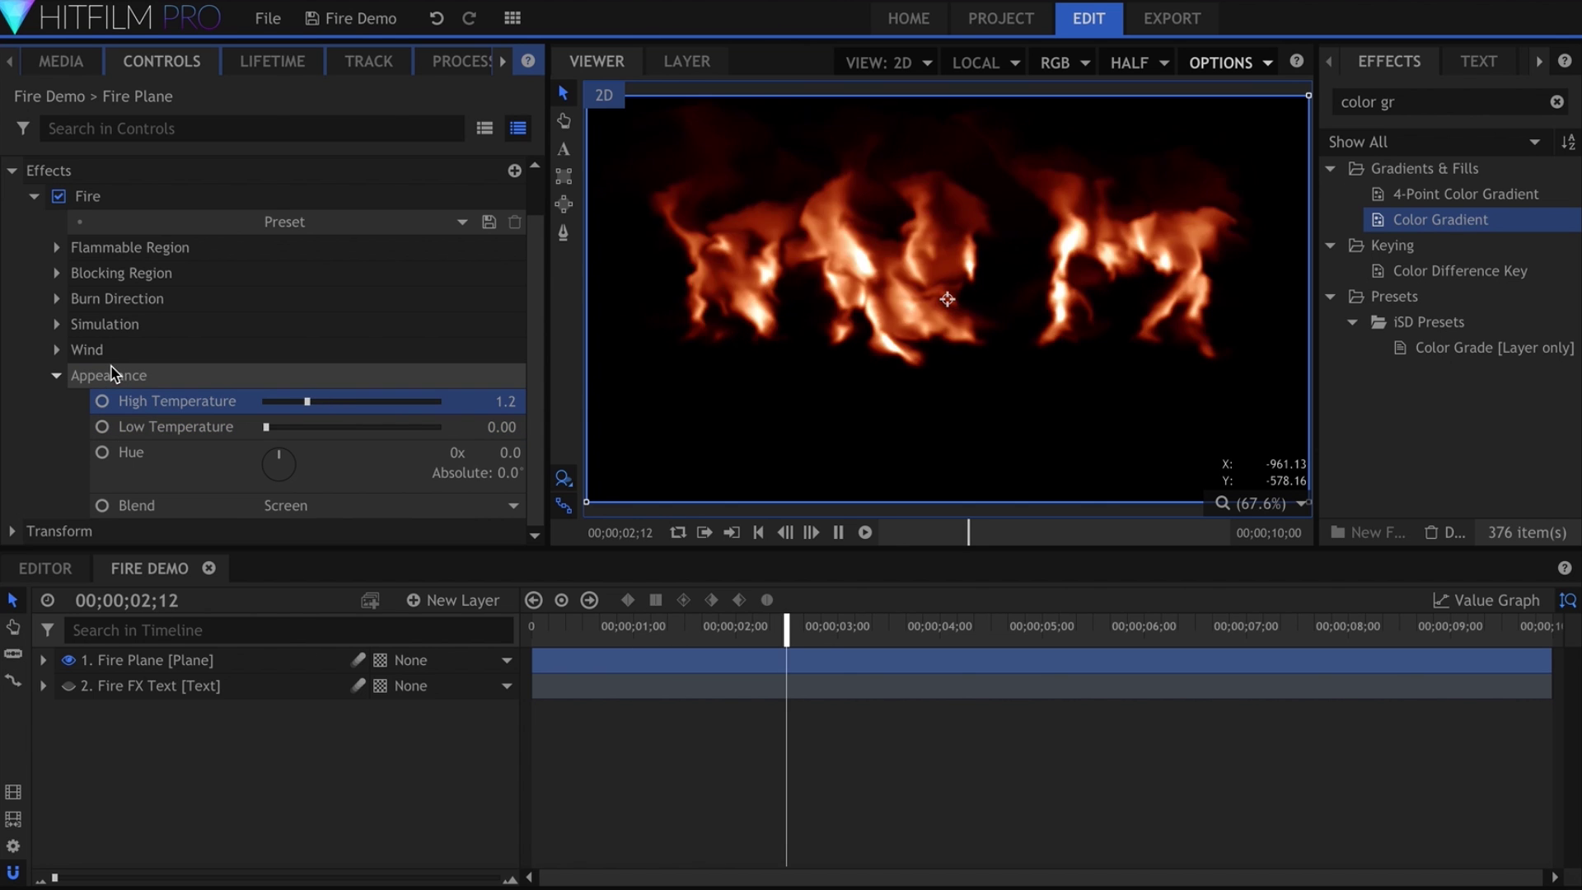
Reduce the Fire simulation's Source Scale for finer flames and stop the preview.
click(57, 324)
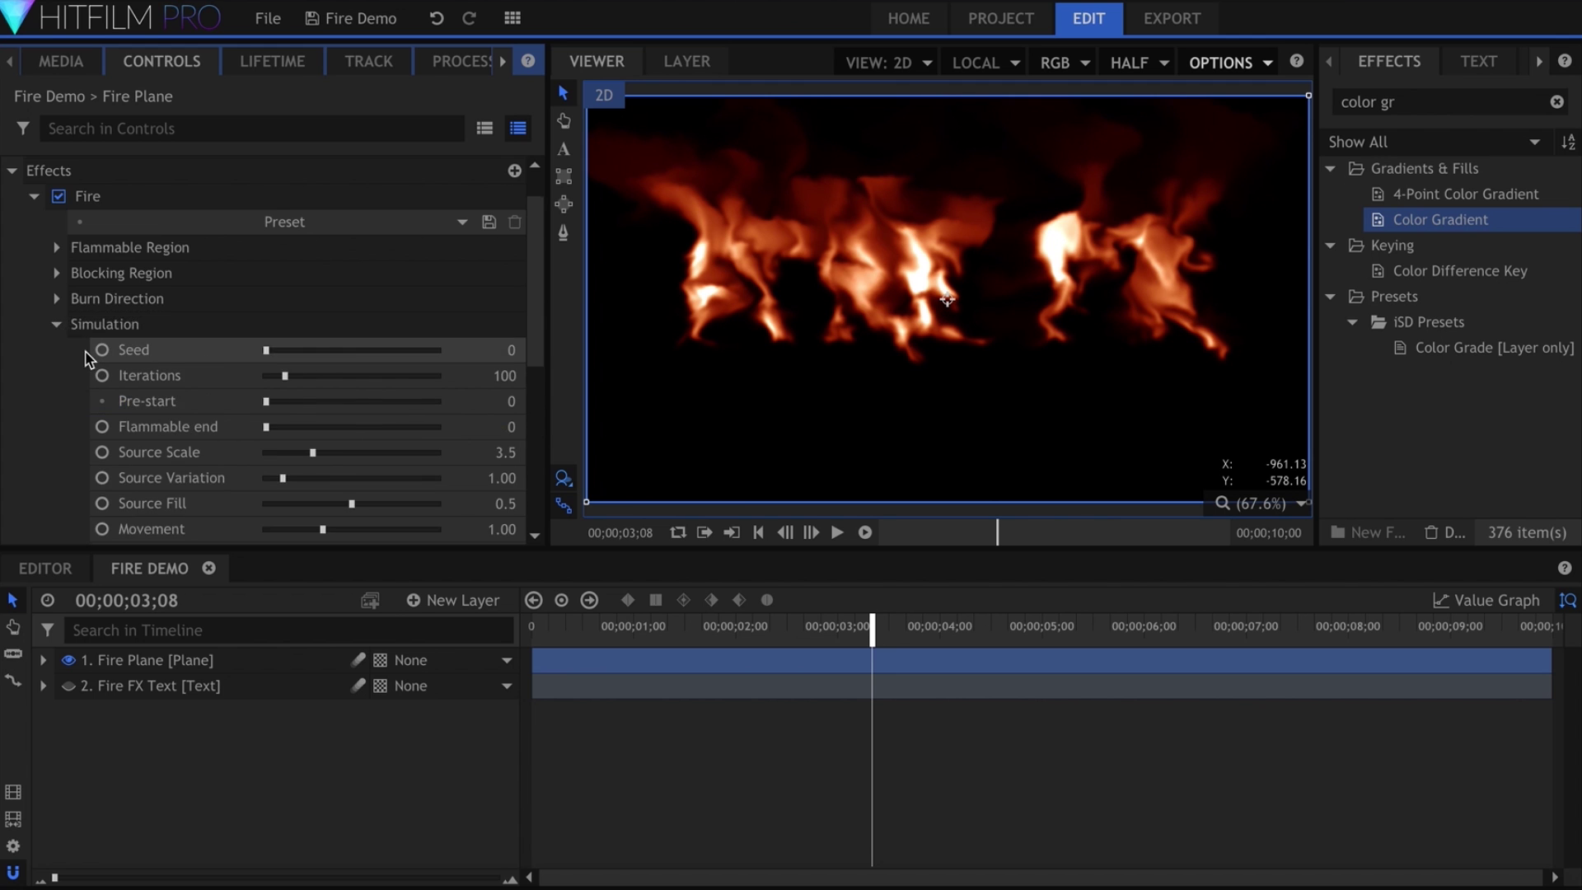
scroll(289, 403, down, 3)
drag(297, 304, 282, 300)
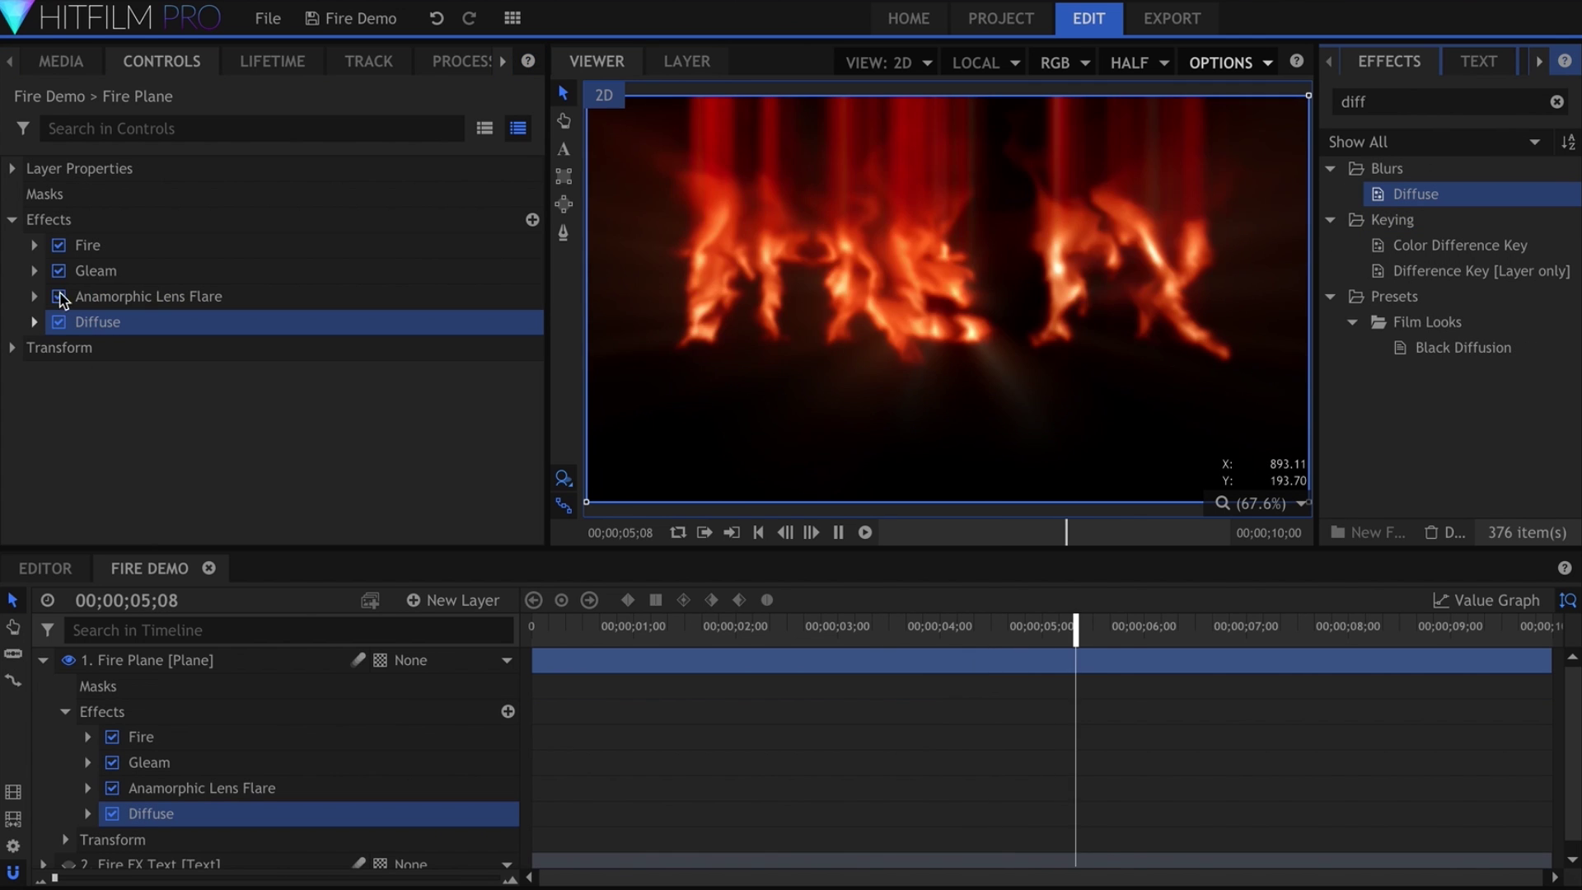
key(space)
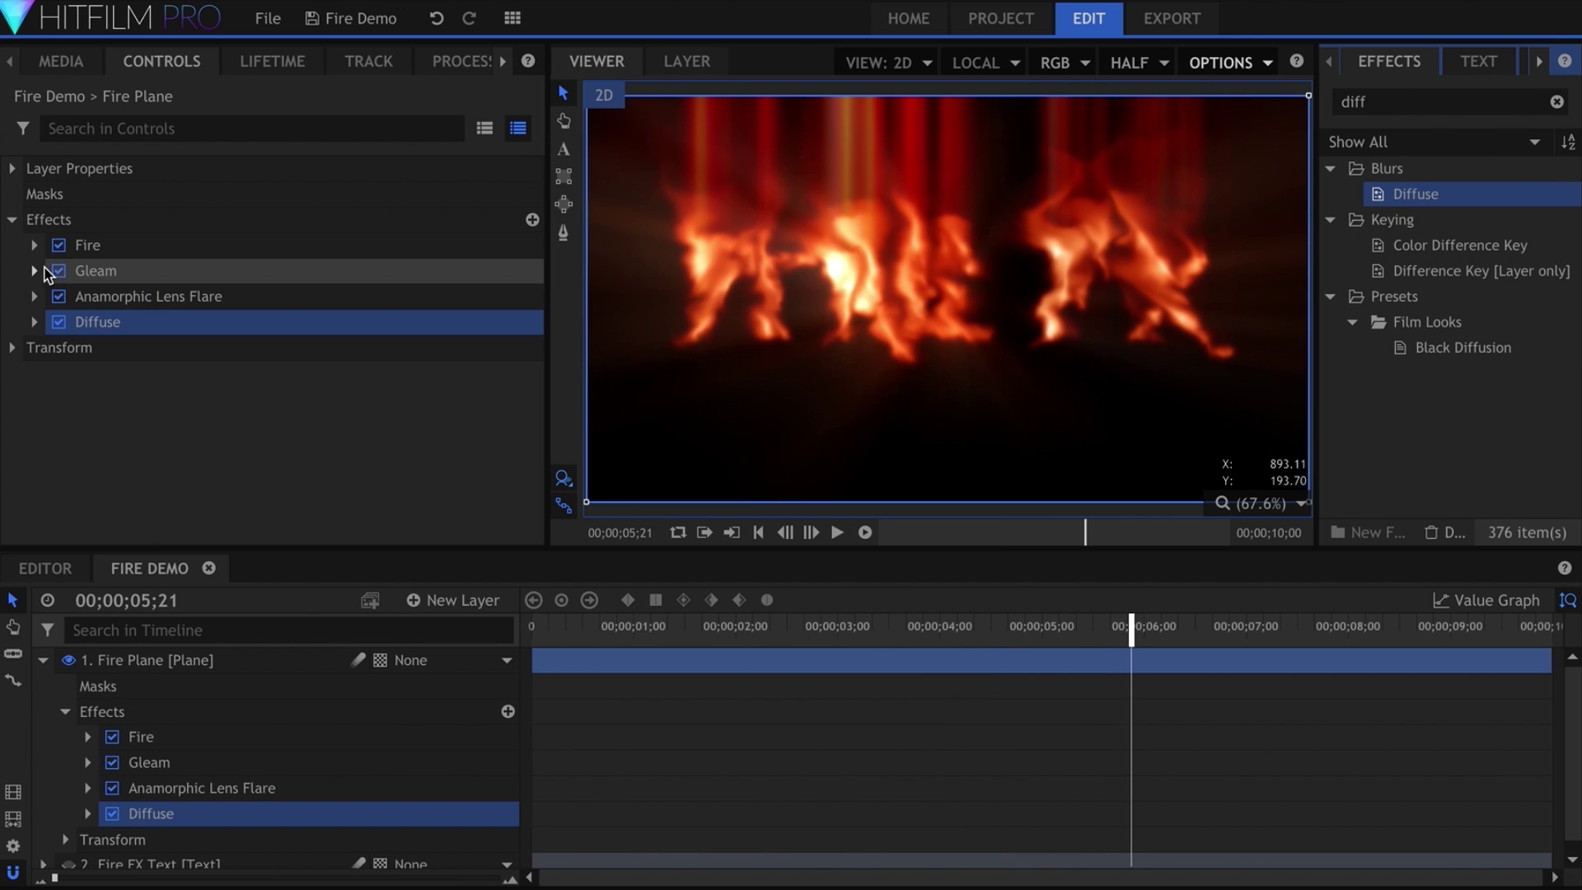
Lower the Anamorphic Lens Flare Intensity to 0.5.
click(46, 295)
click(34, 295)
drag(285, 379, 276, 371)
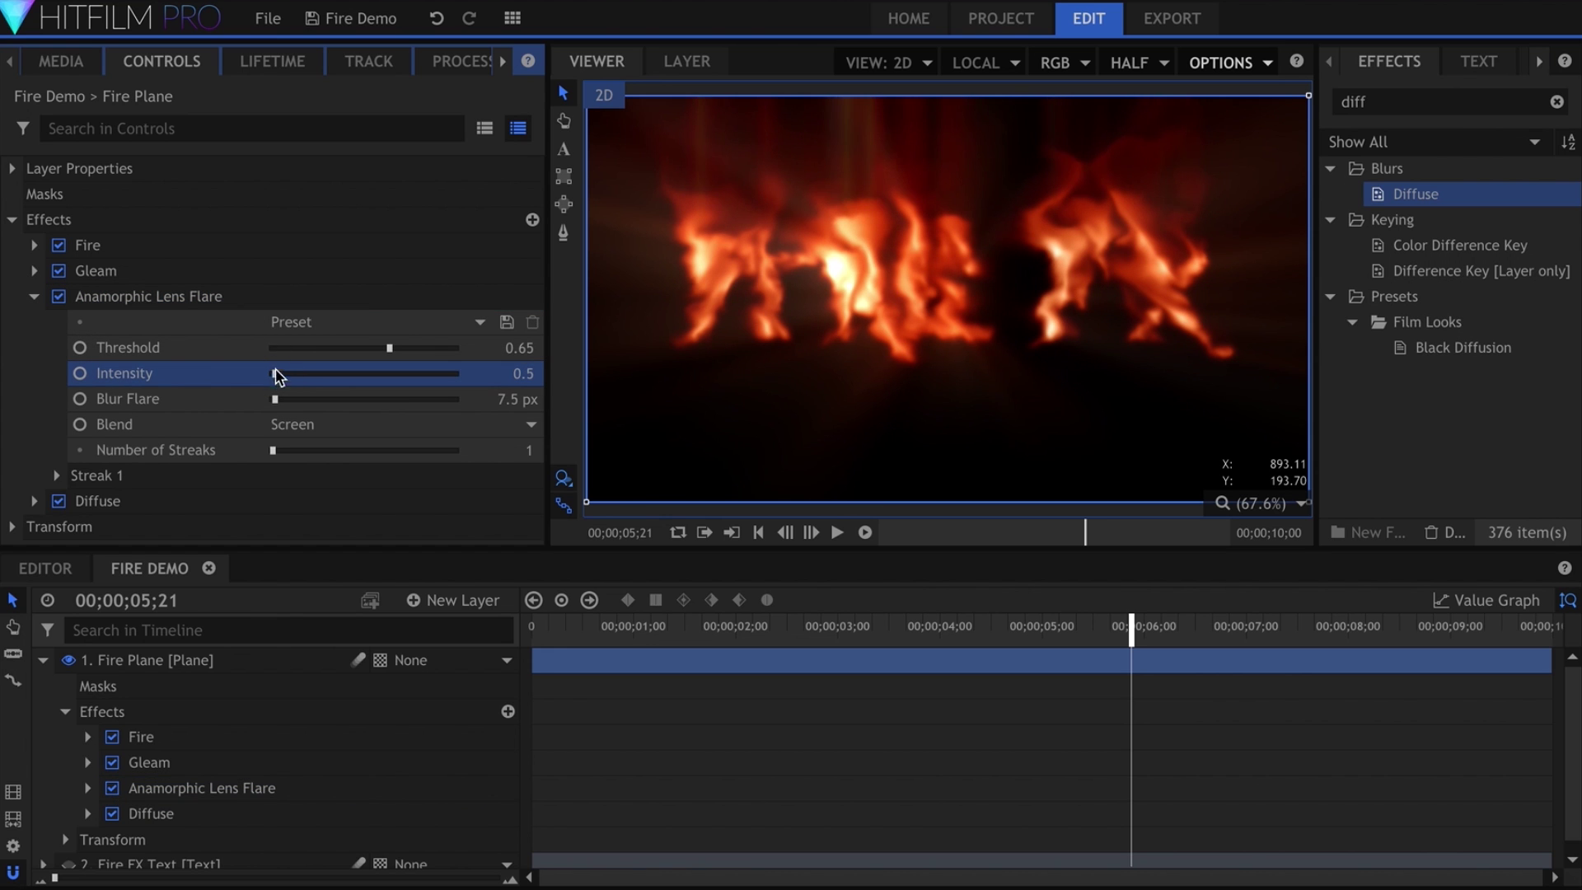
click(34, 296)
Lower the Fire effect's High Temperature and play the preview to judge it.
click(34, 245)
scroll(198, 346, down, 2)
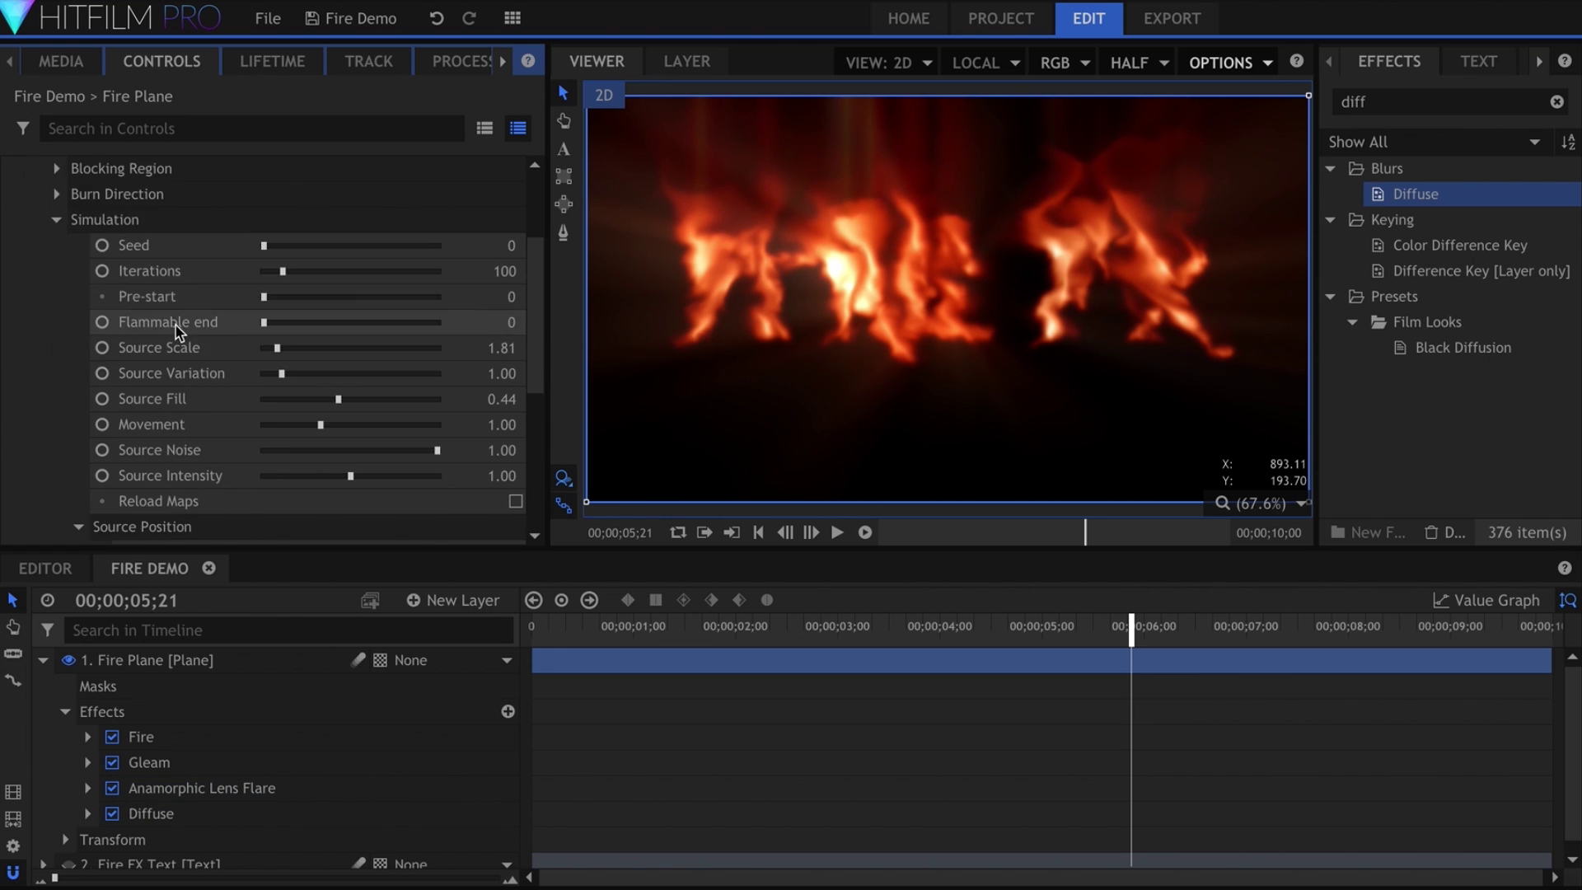
scroll(297, 428, down, 3)
drag(305, 424, 297, 424)
key(space)
Shrink Source Scale to 1.00 and replay the preview so FIRE FX reads clearly.
scroll(293, 414, up, 3)
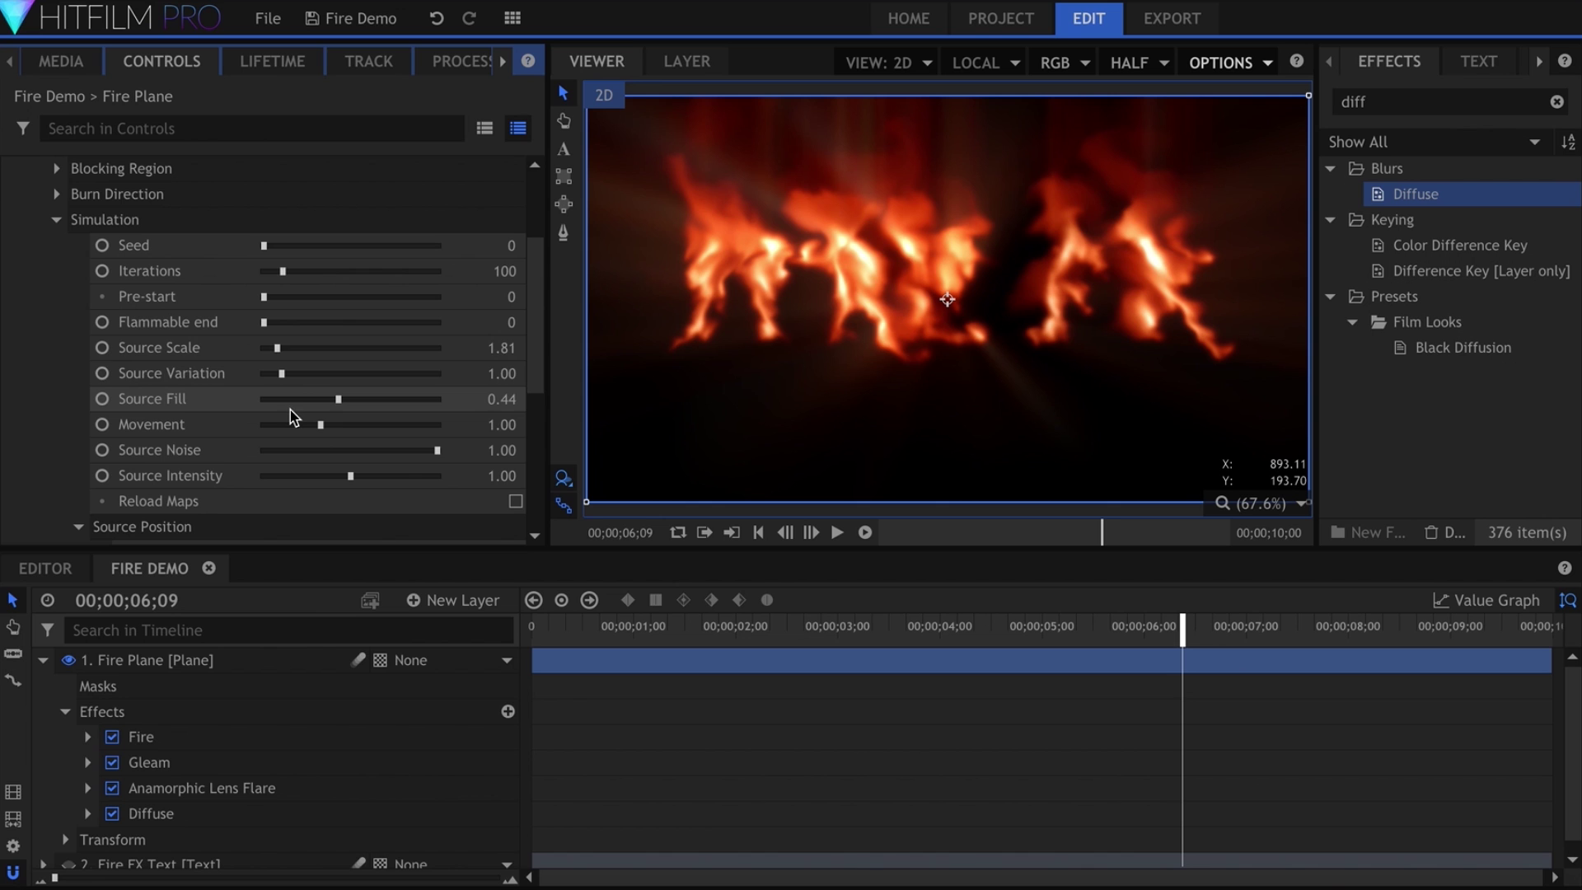
drag(307, 356, 244, 356)
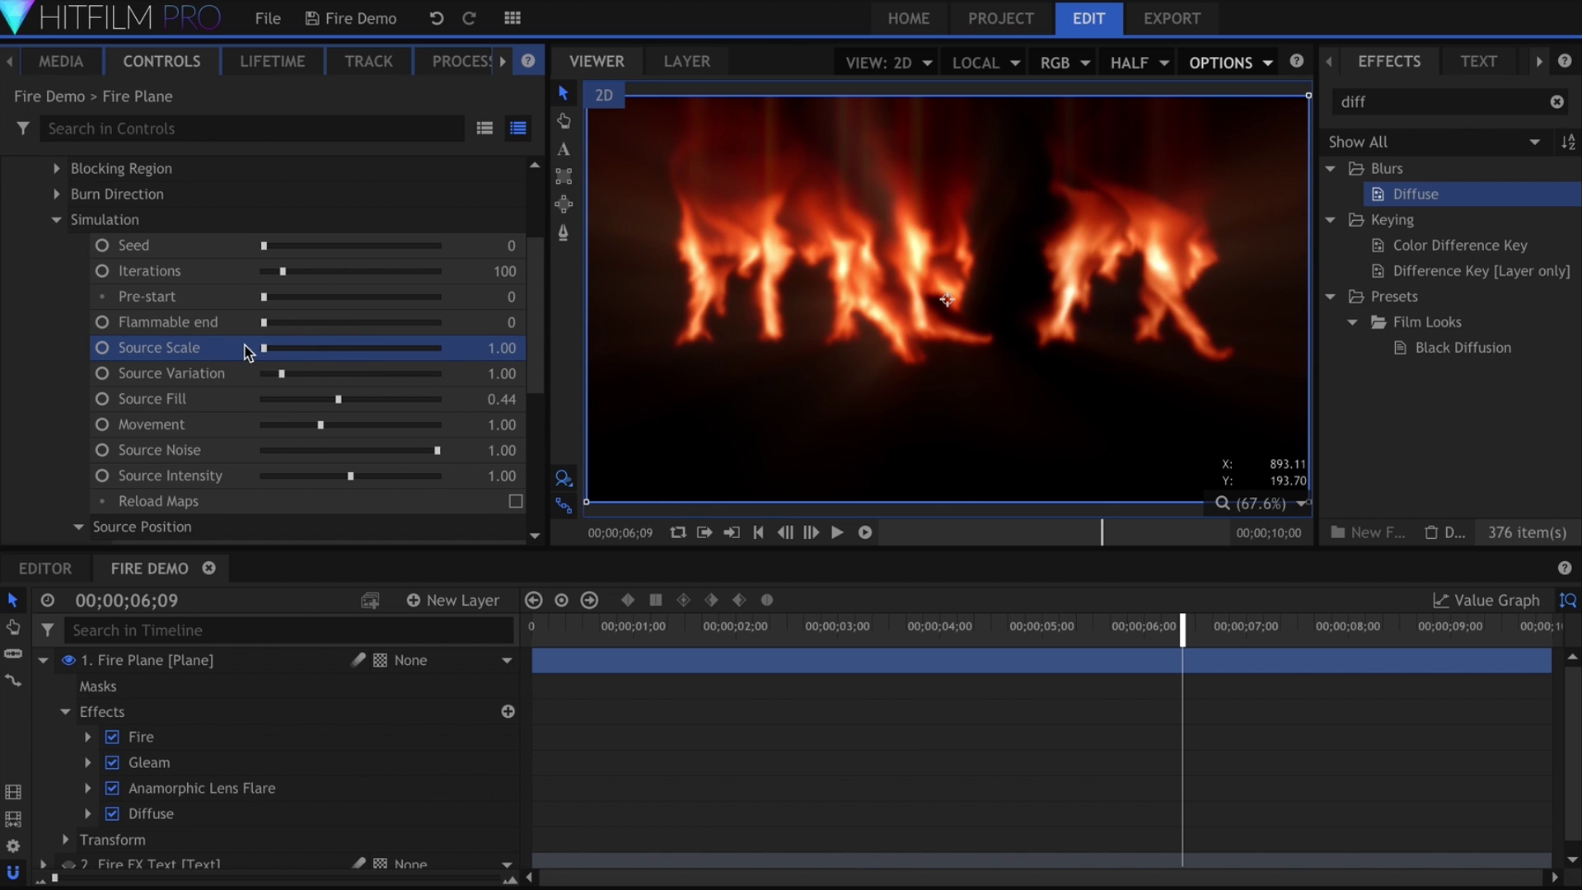
key(space)
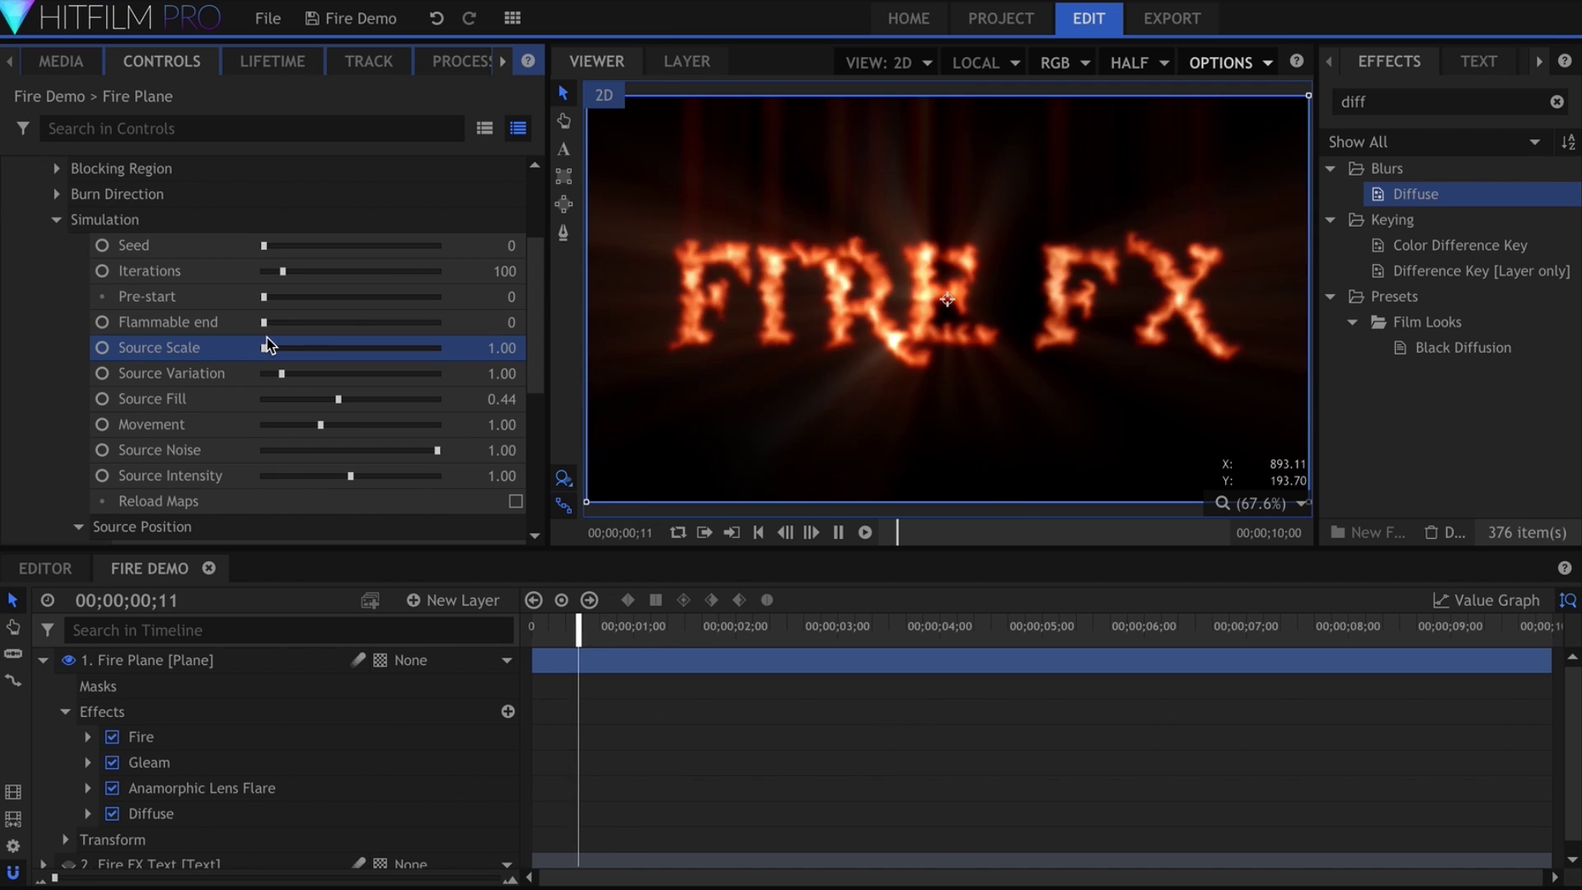